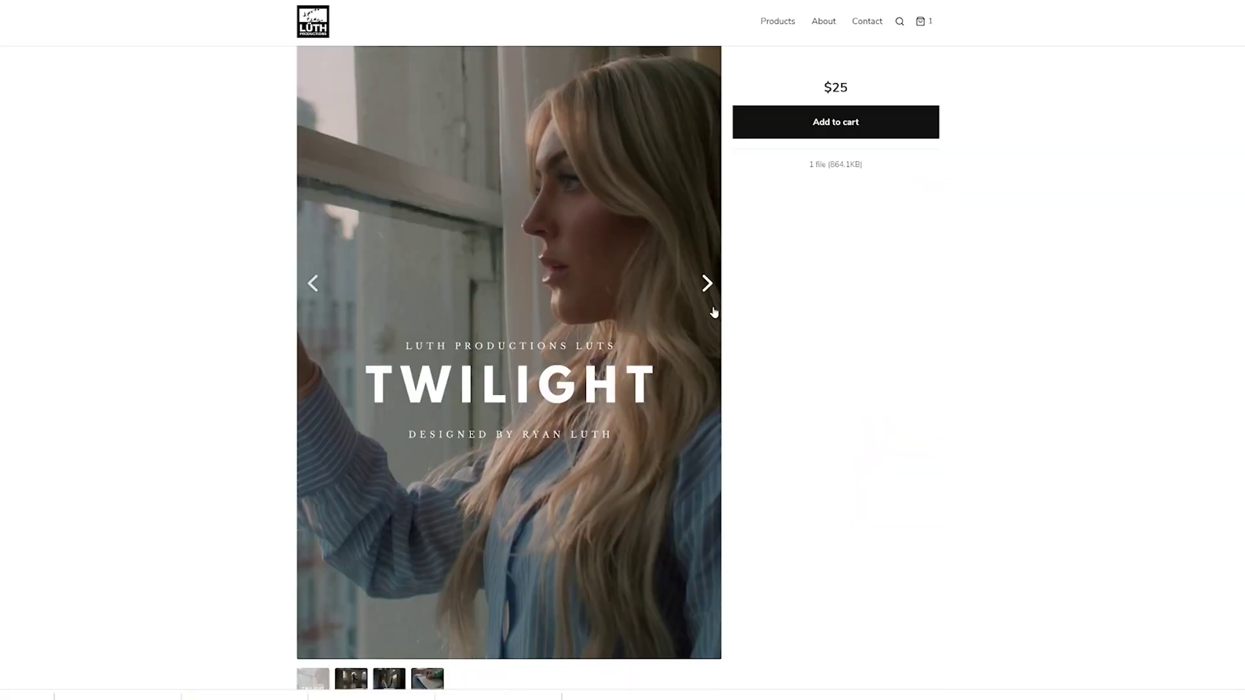
Browse the Cosmic and Cobalt LUT product pages, flipping through the Cobalt product images
click(711, 284)
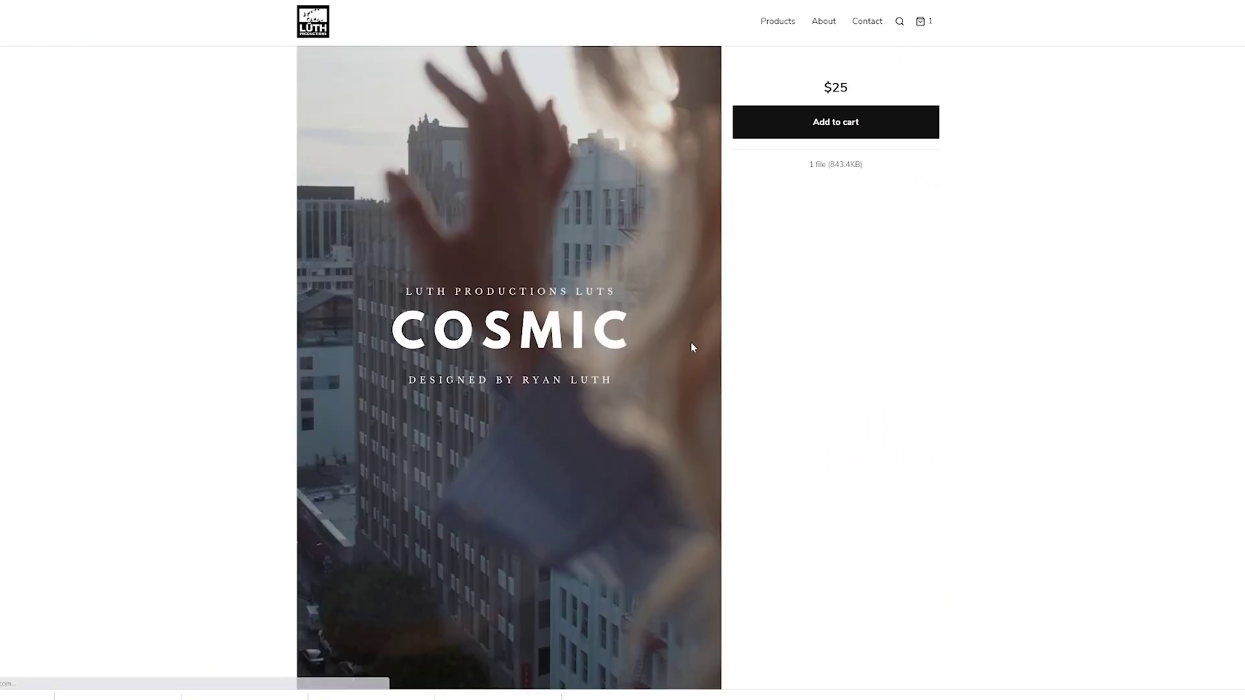
click(706, 338)
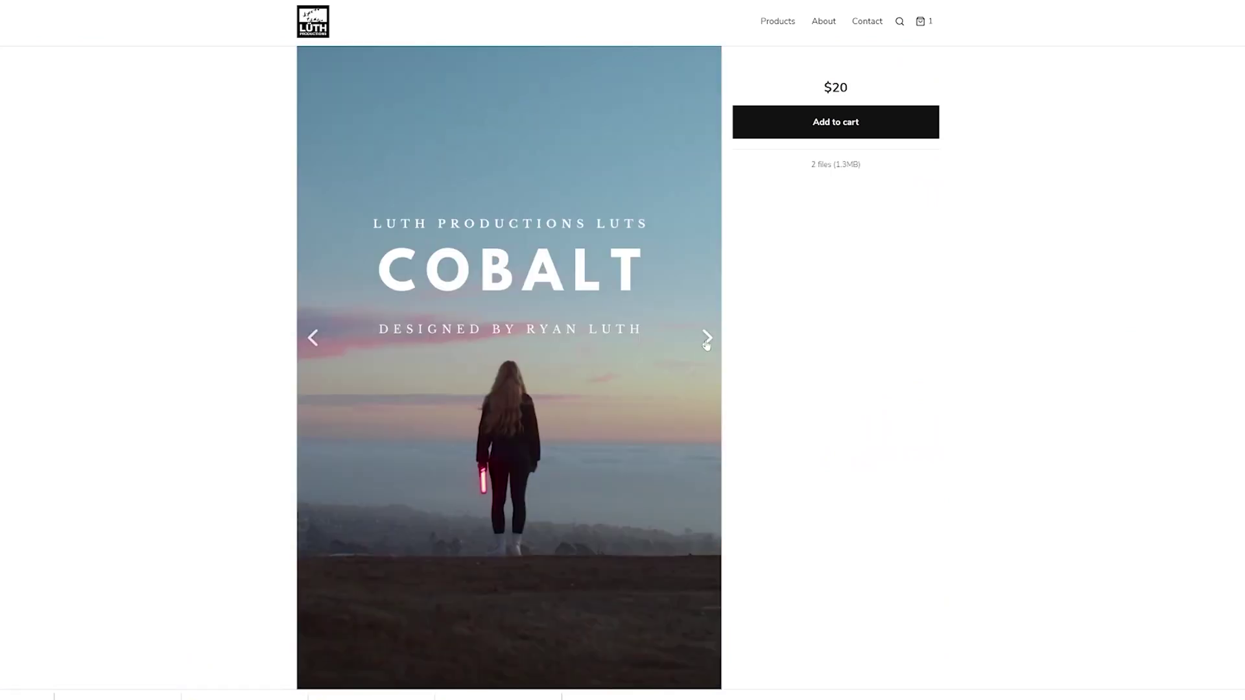
click(706, 337)
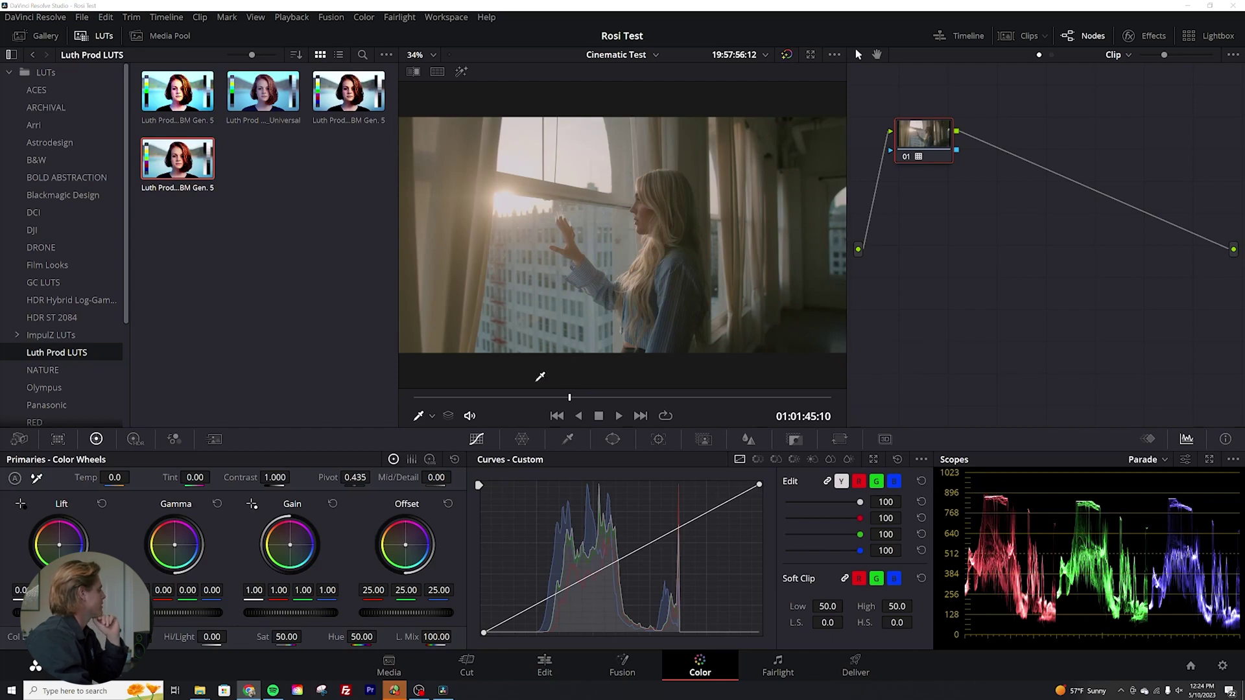
Scrub through the clip and settle on a frame of the woman at the window
drag(569, 398, 740, 397)
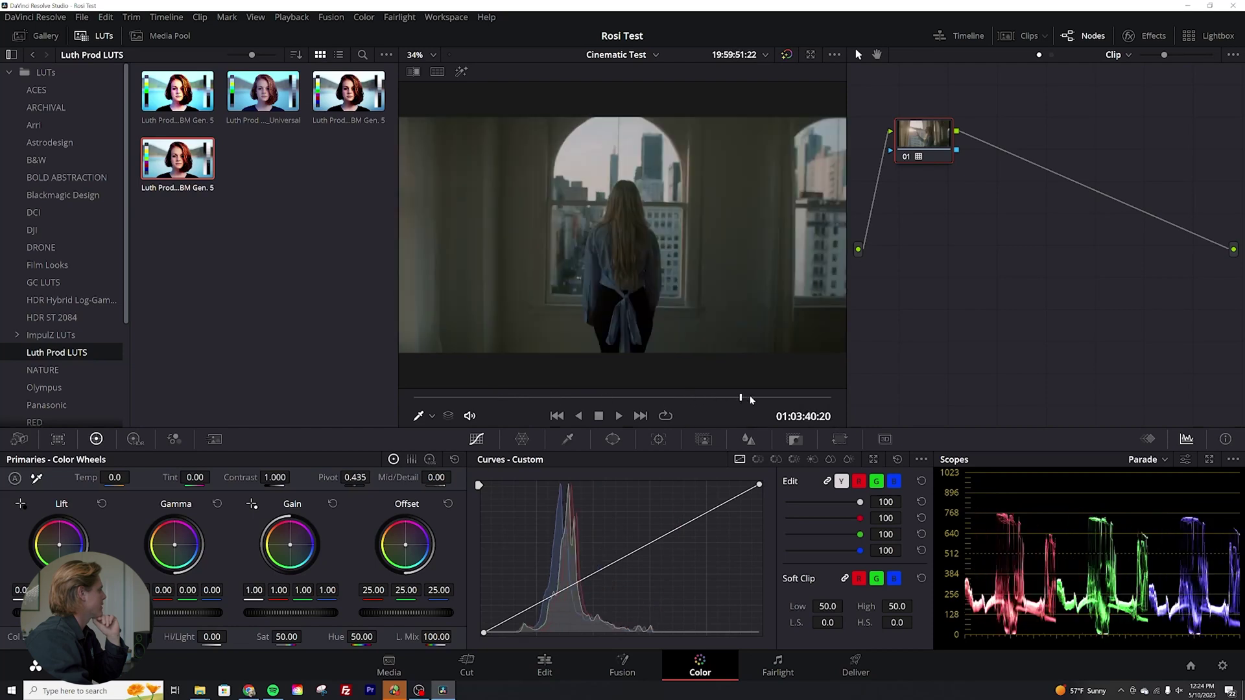
click(521, 398)
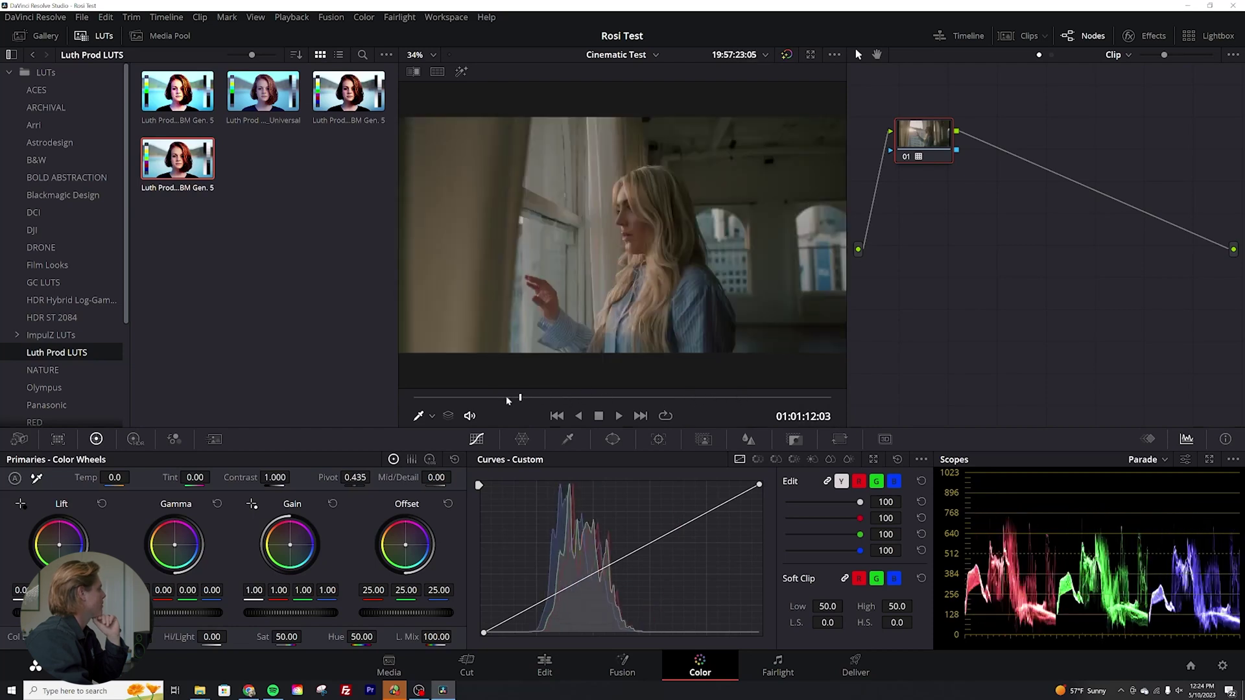
drag(507, 400, 520, 397)
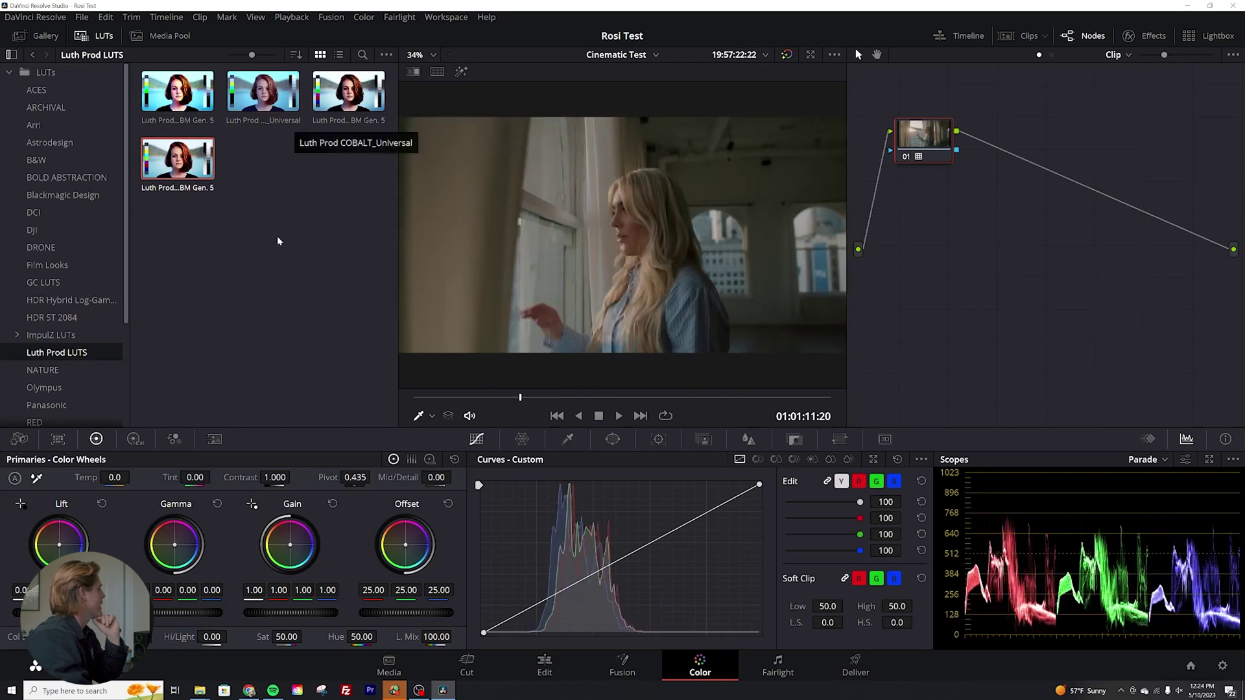
Remove the LUT from node 01 and hide the LUT library
right_click(947, 125)
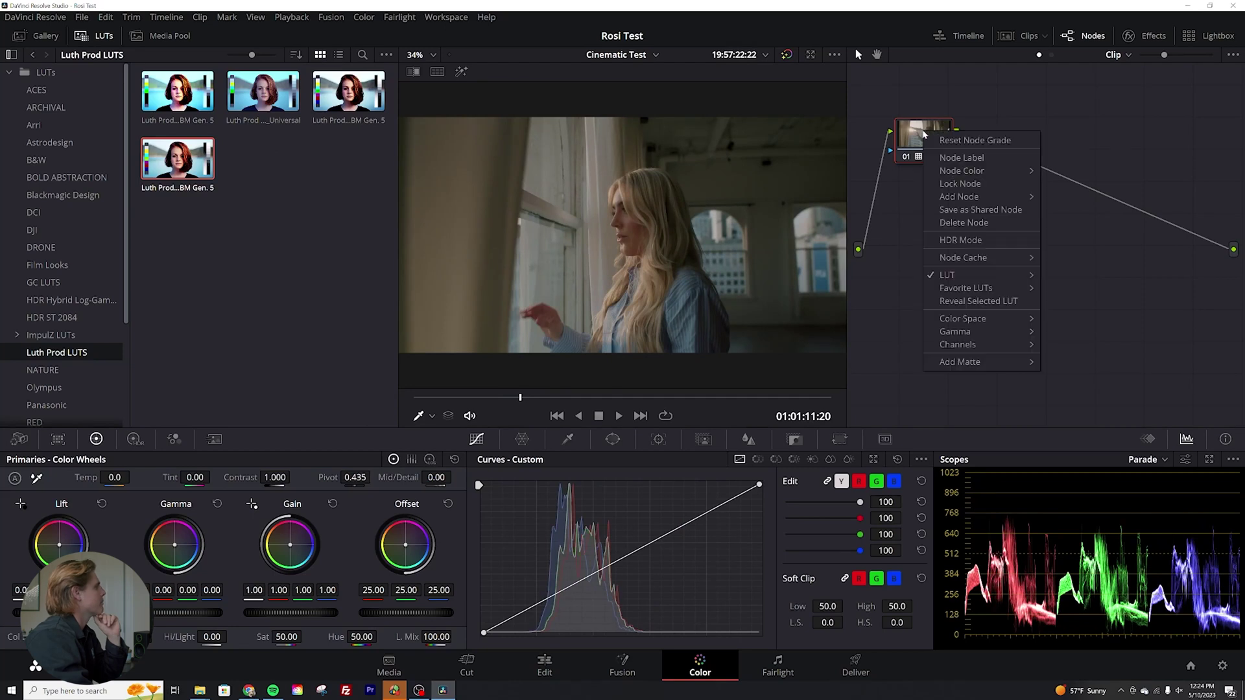
click(960, 140)
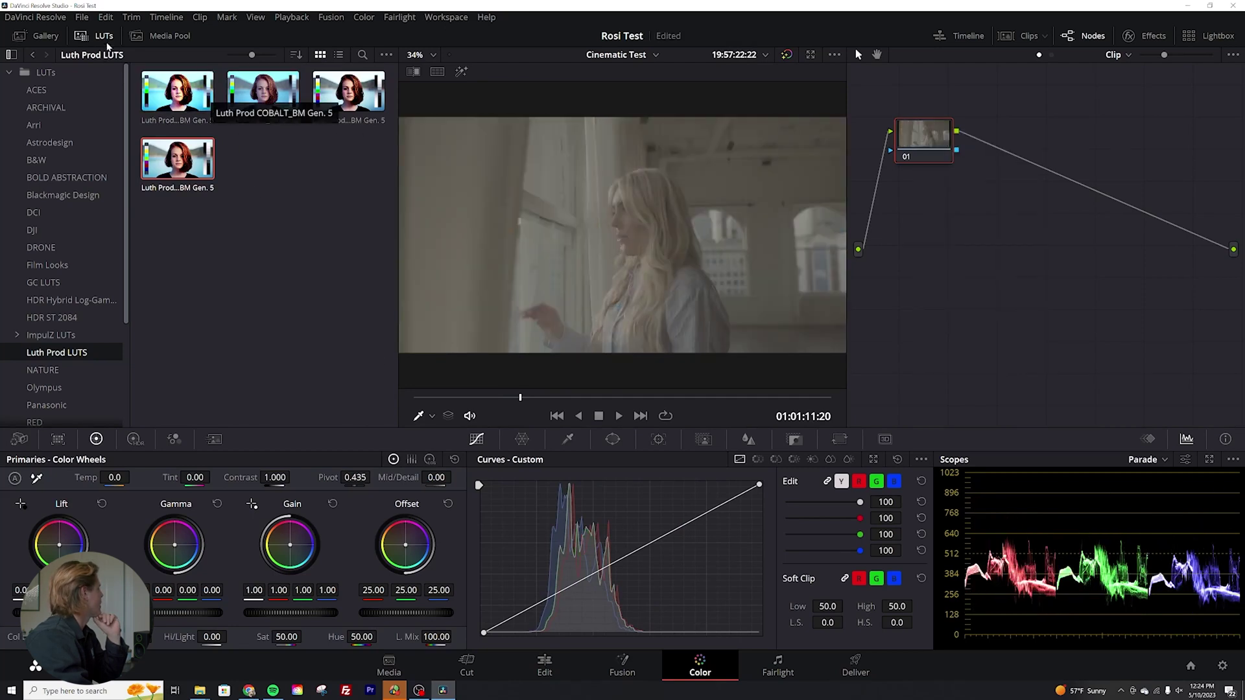
click(96, 36)
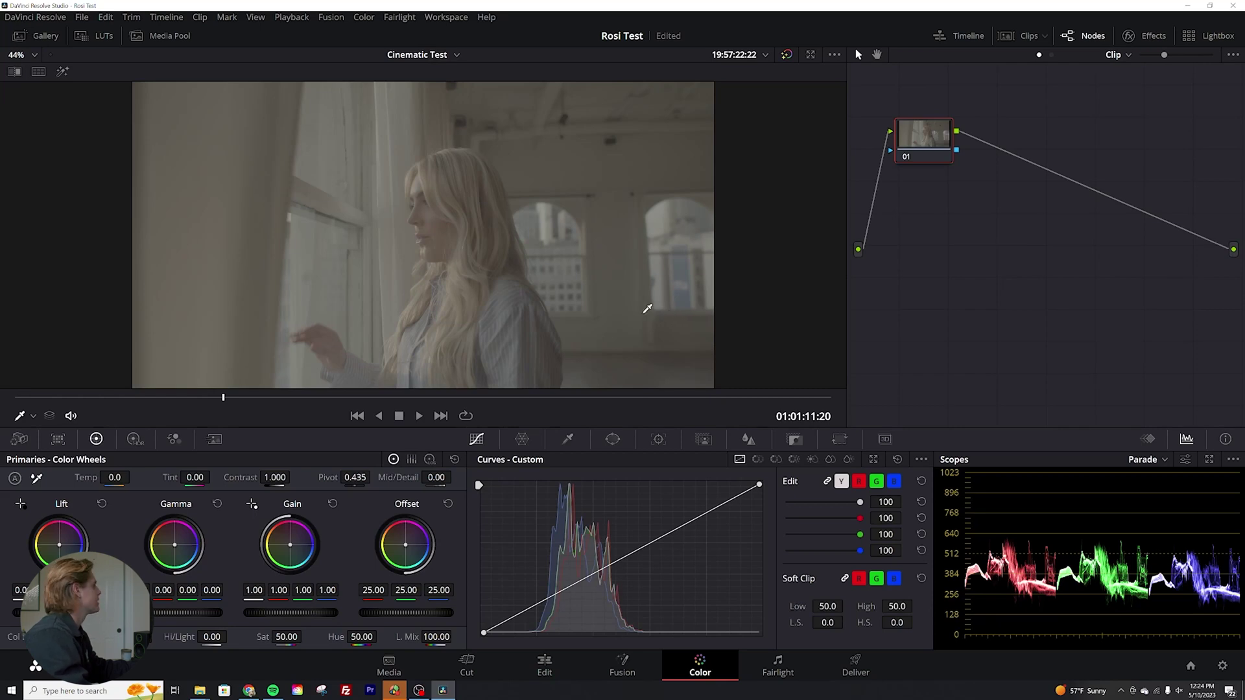
Apply the BMPCC 4K Gen5 BMDFilm to Rec.709 33x33 LUT to node 01 from the LUT library
click(94, 36)
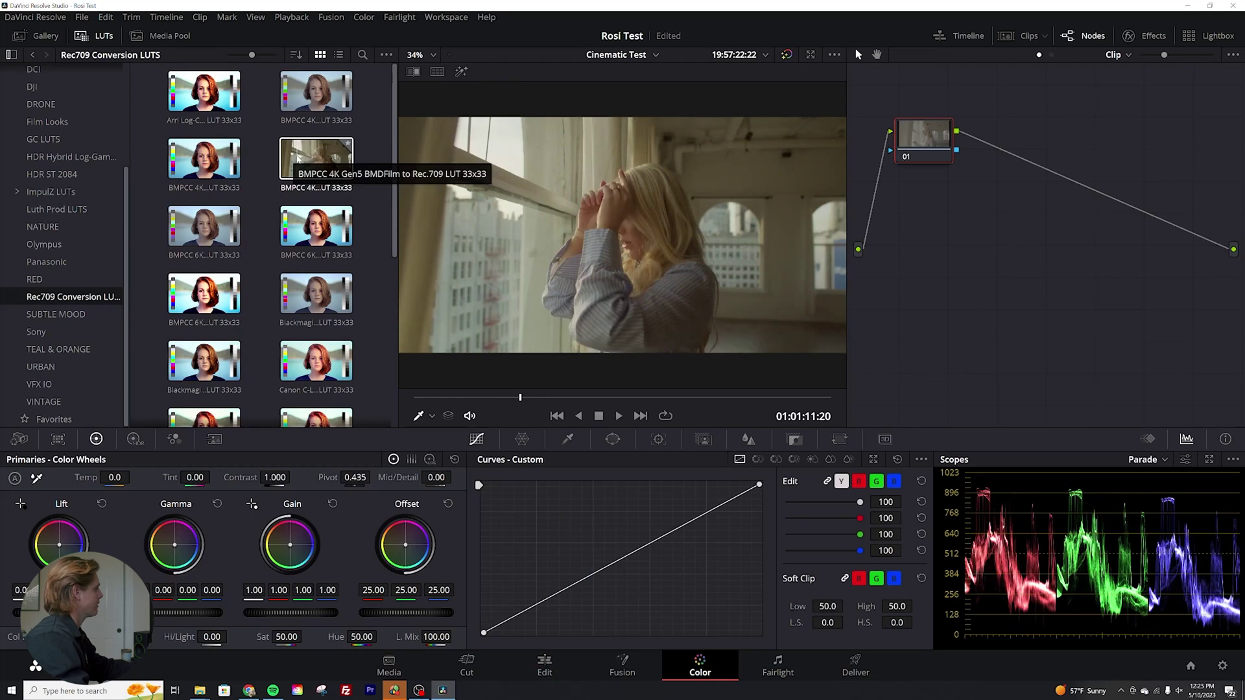
double_click(297, 157)
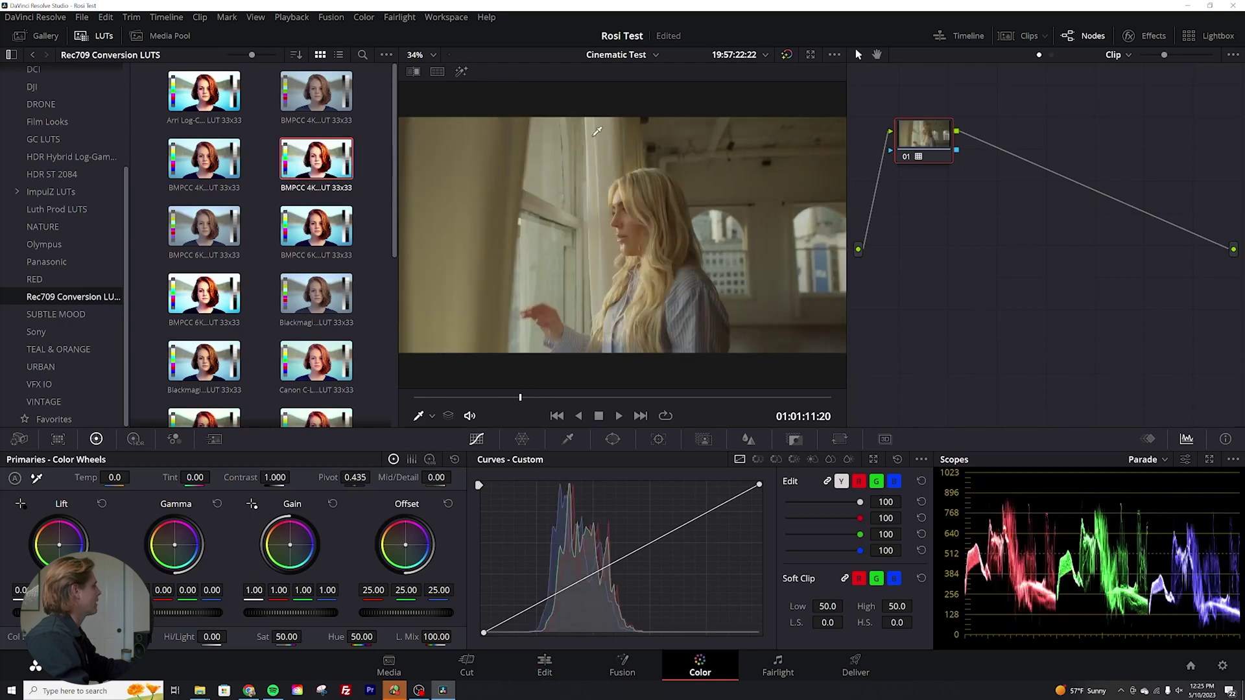
click(112, 39)
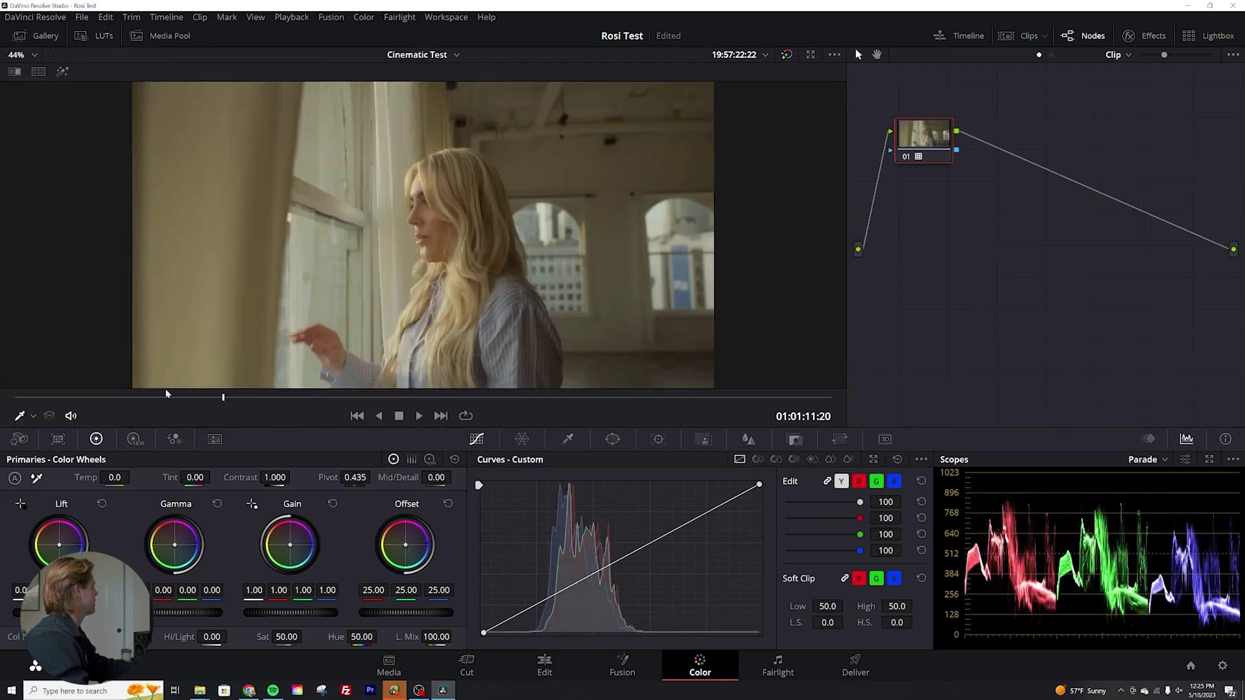
Add serial node 02 after node 01 and set it to Temp -240, Tint 10.50
drag(150, 398, 197, 398)
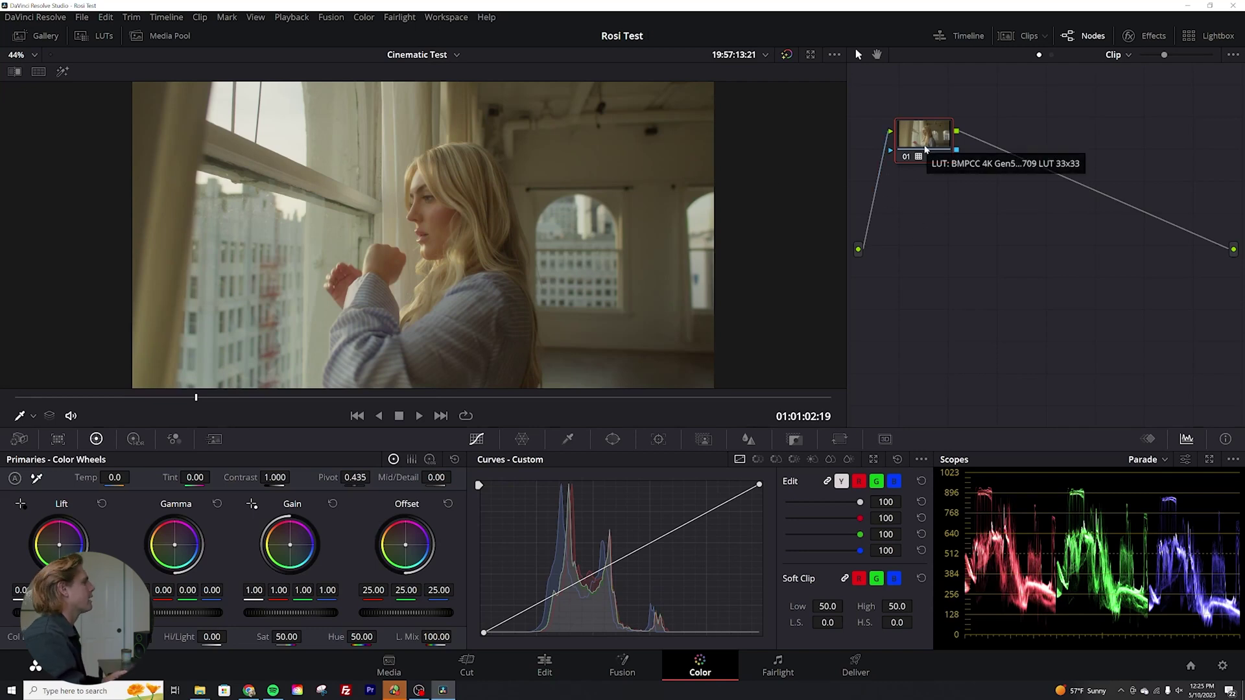
key(alt+s)
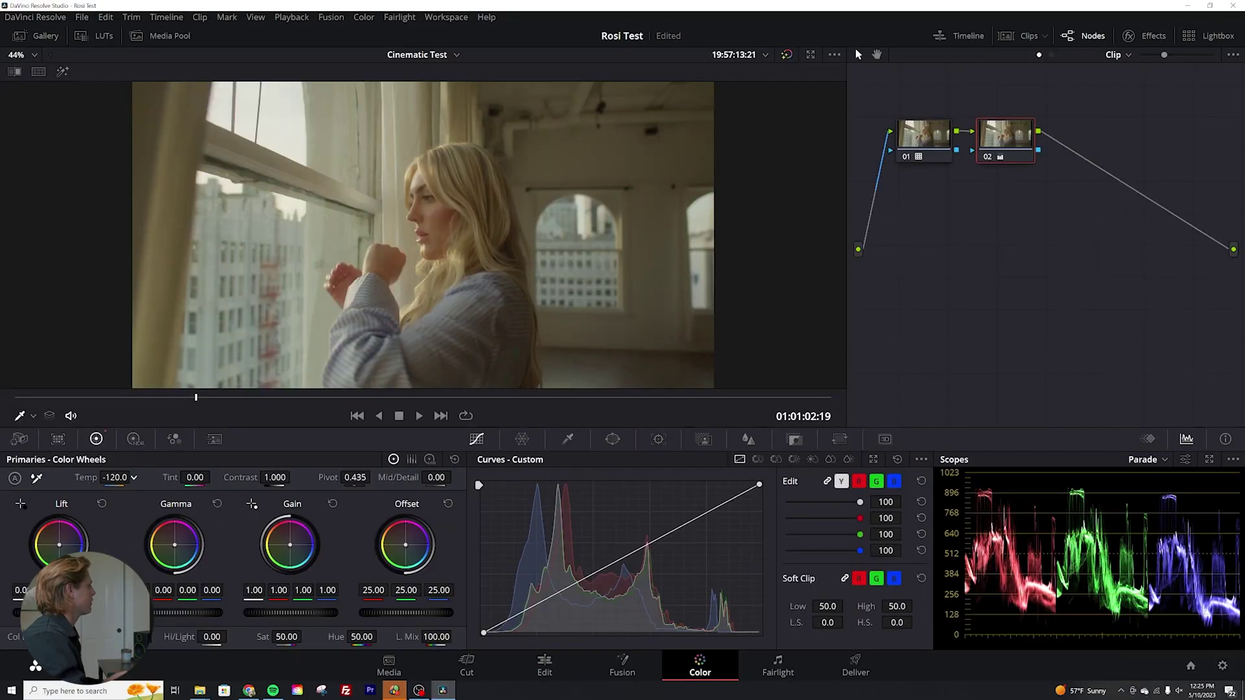
drag(116, 477, 91, 477)
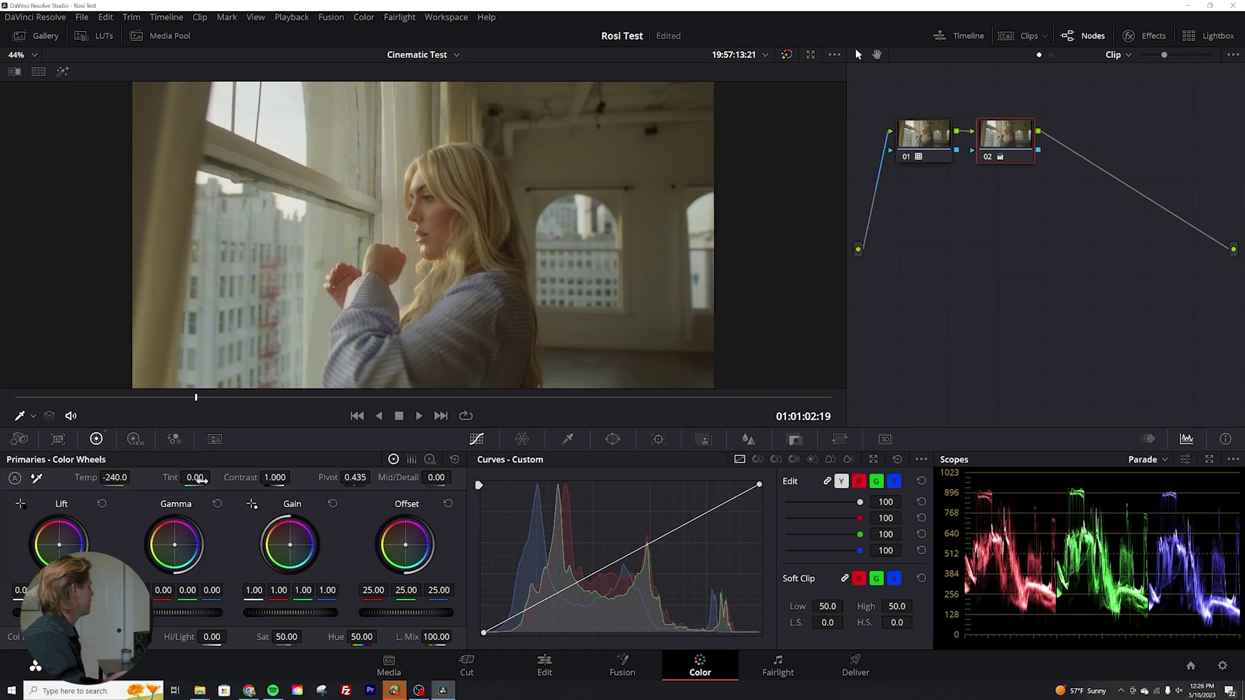
drag(195, 478, 214, 477)
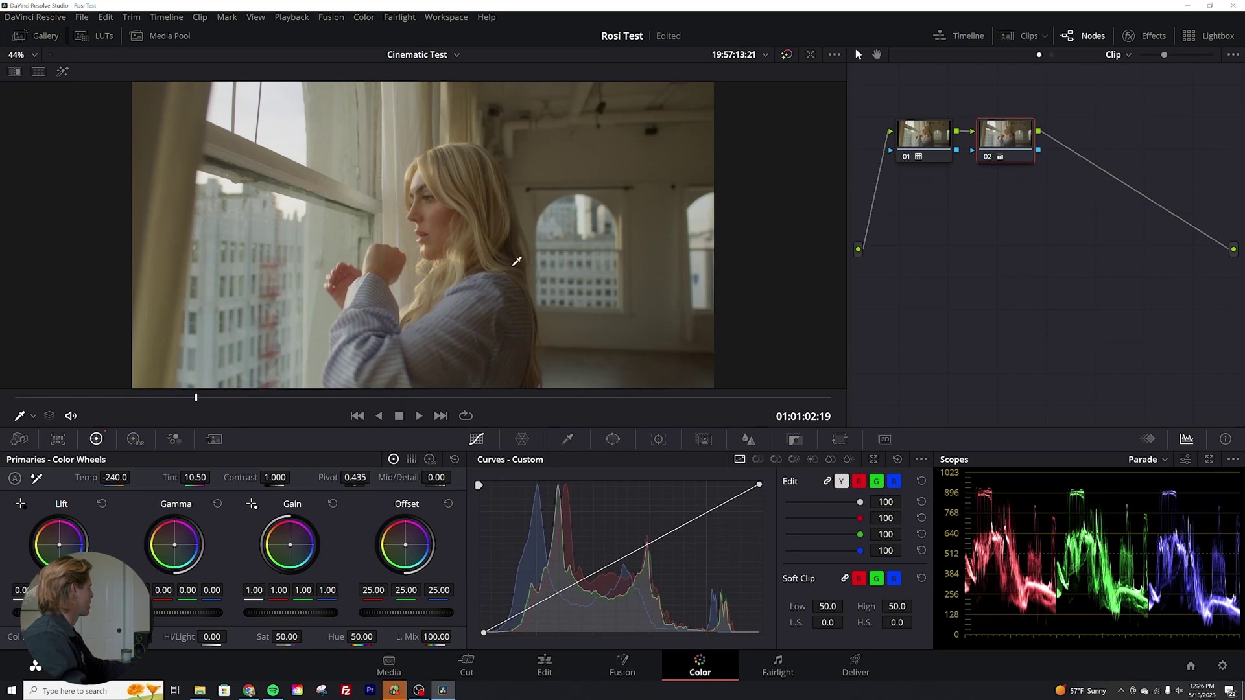
mouse_move(273, 481)
mouse_down()
mouse_move(298, 481)
mouse_move(275, 480)
mouse_up()
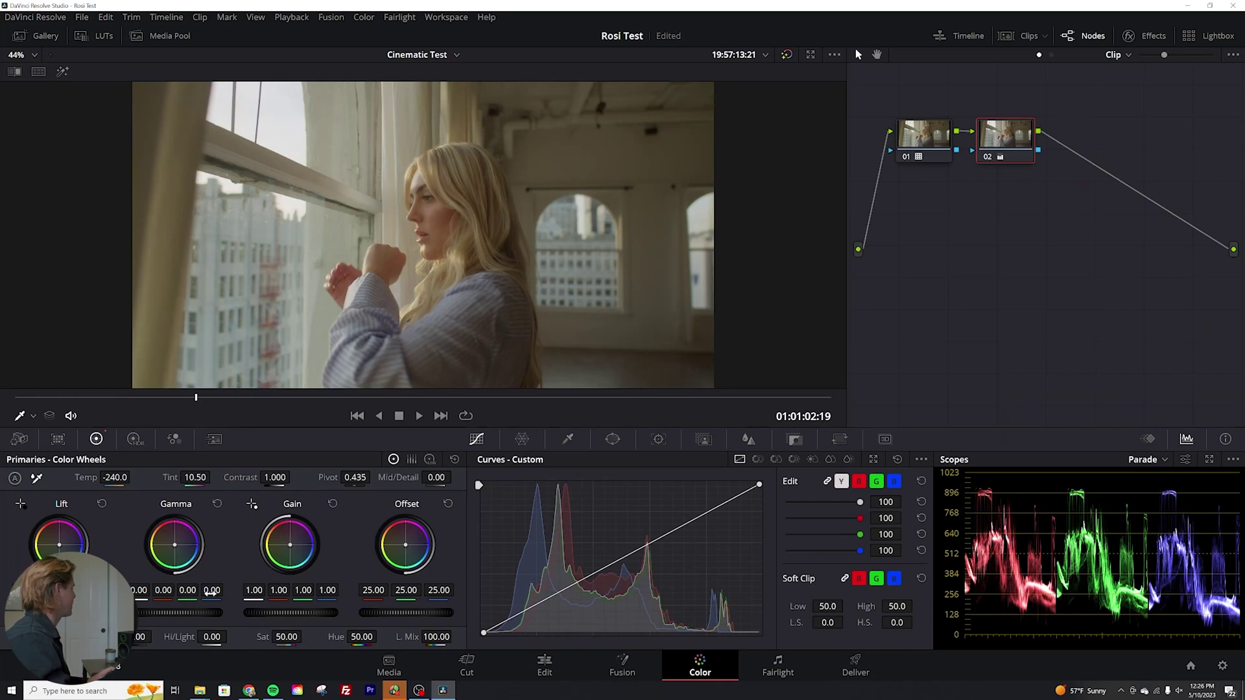
On node 02 set gamma -0.02 and gain 1.05, then white-balance off the wall (Temp -364.2, Tint 20.28)
drag(182, 612, 171, 612)
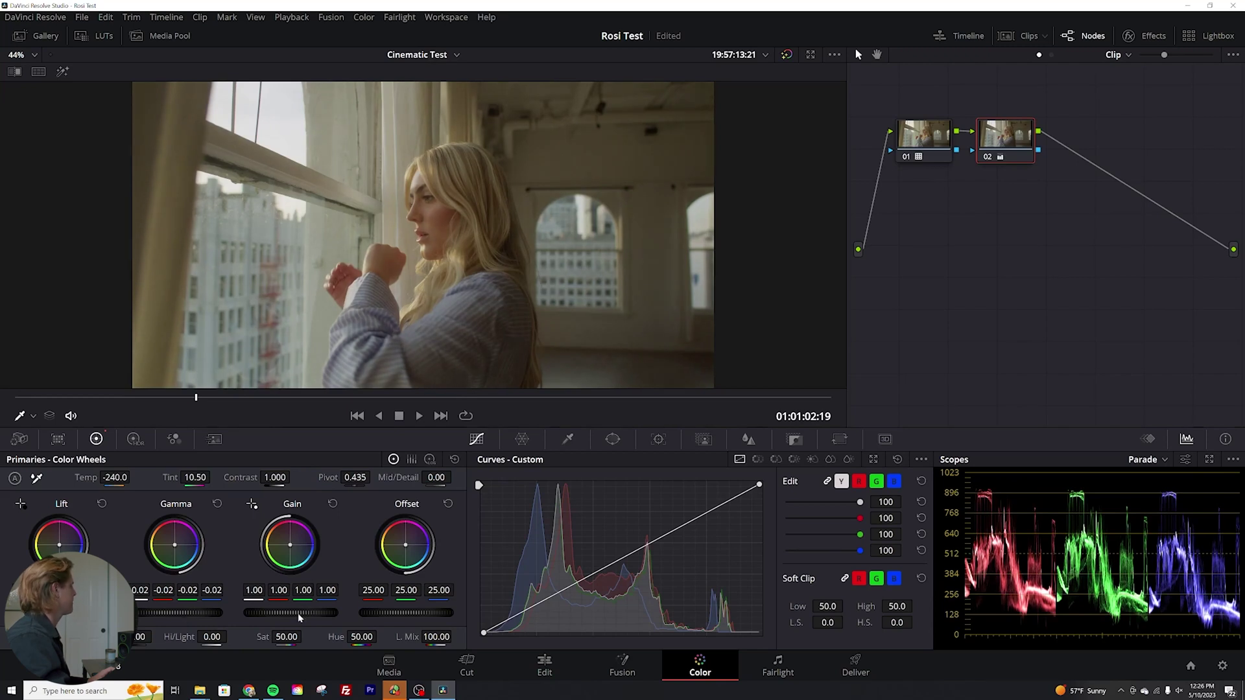
drag(299, 613, 267, 614)
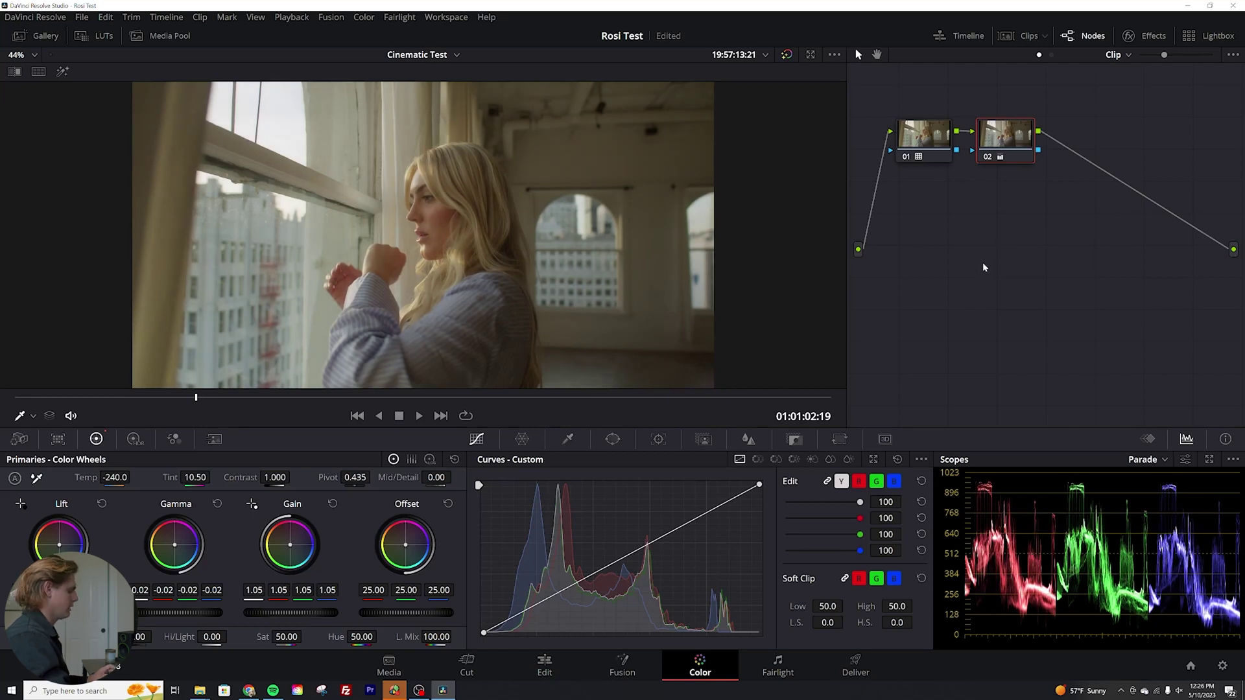
key(ctrl+d)
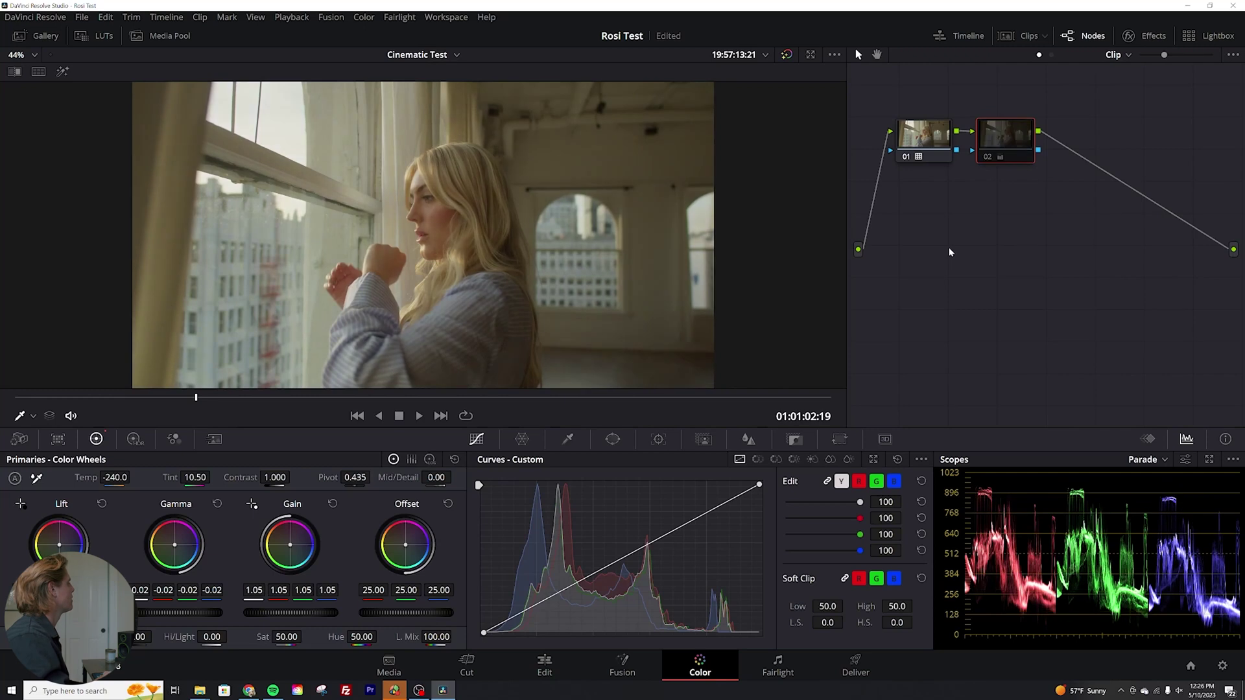
key(ctrl+d)
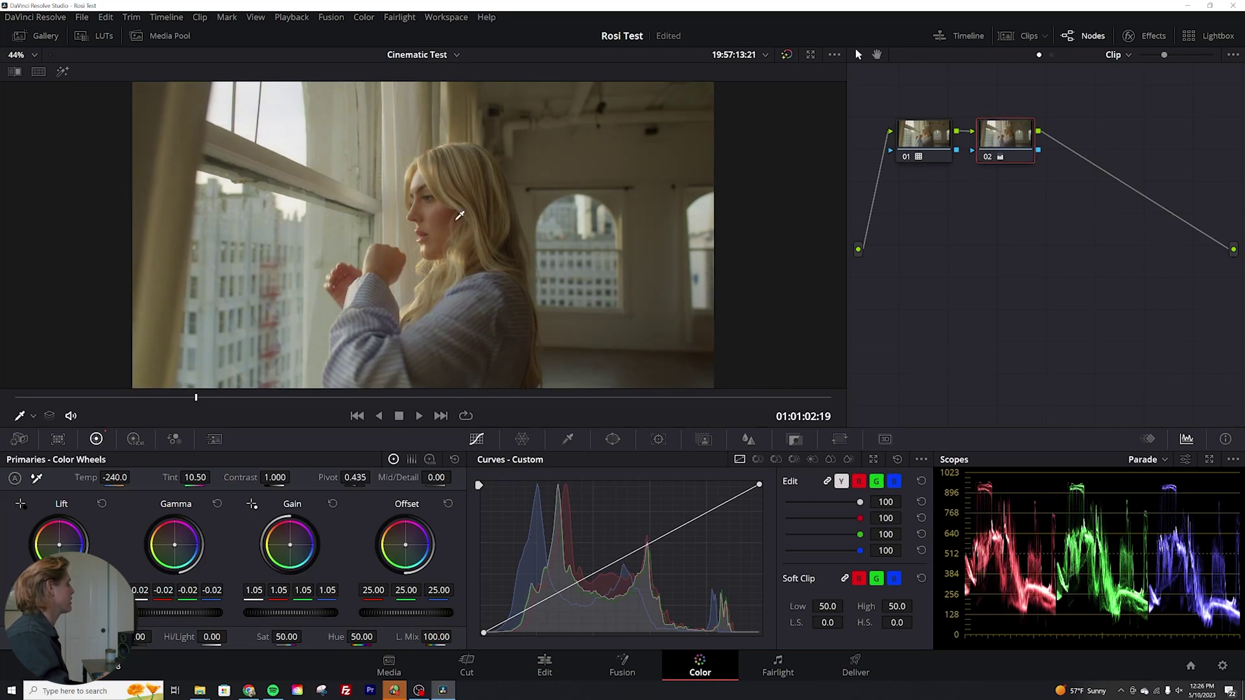
key(ctrl+d)
key(ctrl+d)
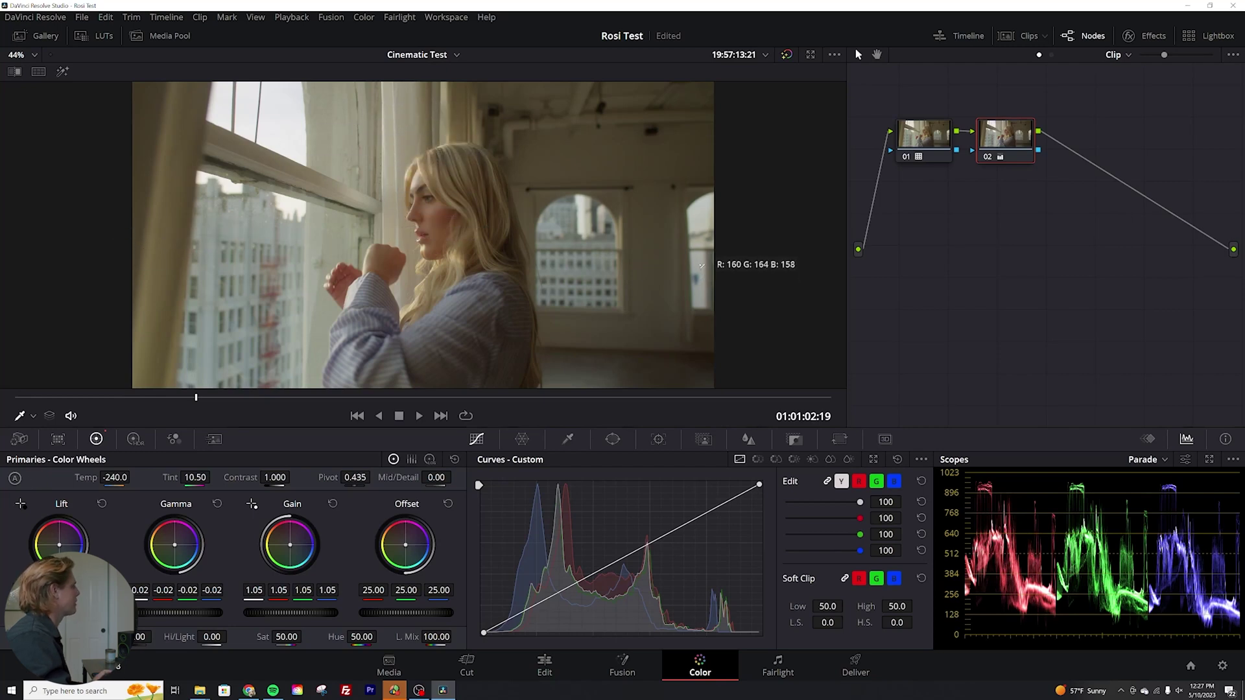
click(702, 255)
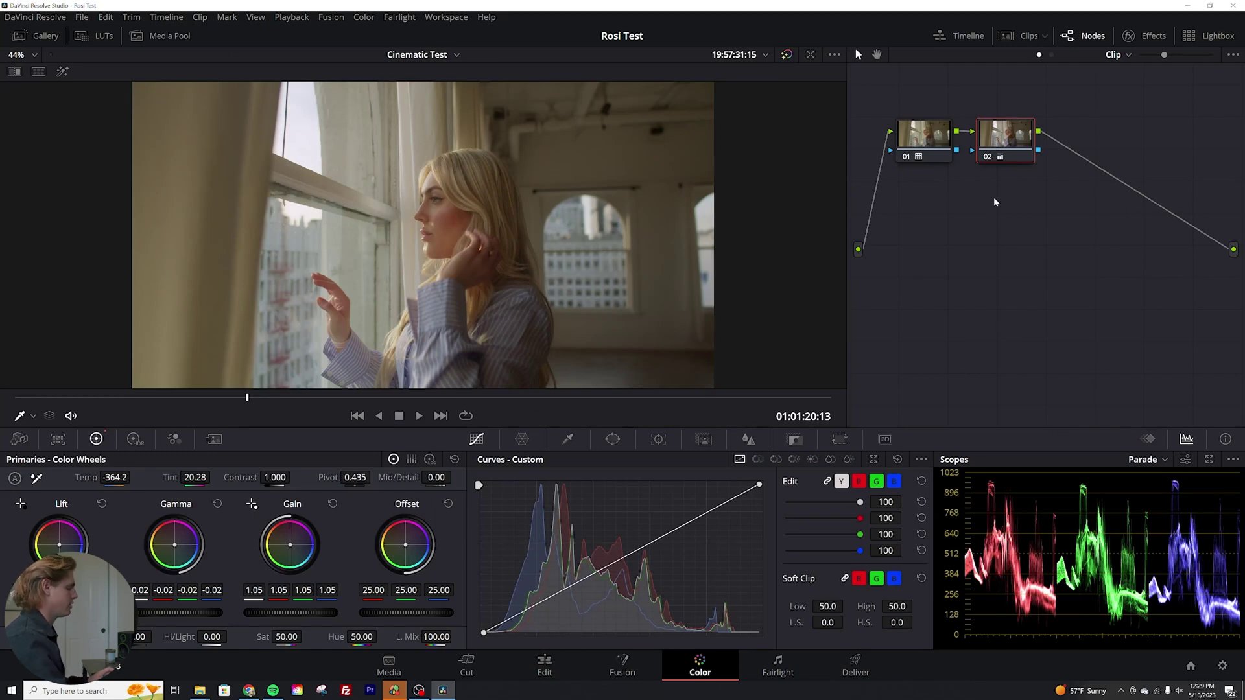
Add node 03 after node 02, place it below the others, and undo a trial saturation boost
key(alt+s)
drag(1089, 136, 956, 221)
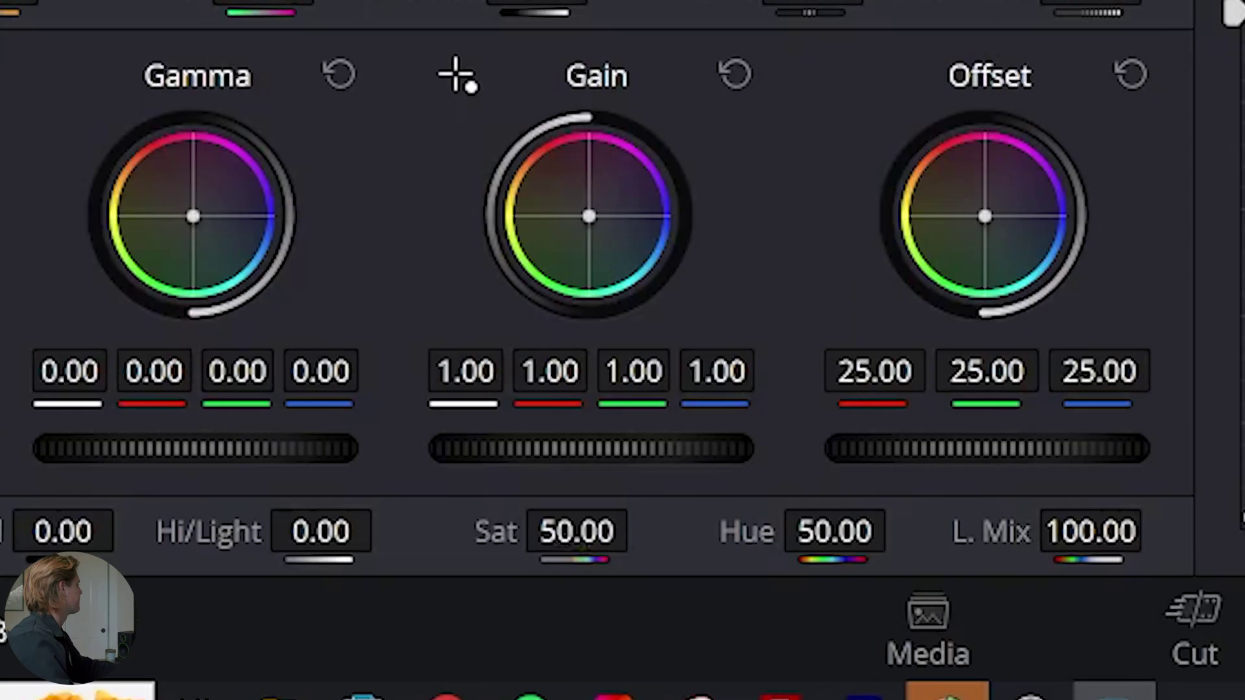
drag(286, 637, 306, 635)
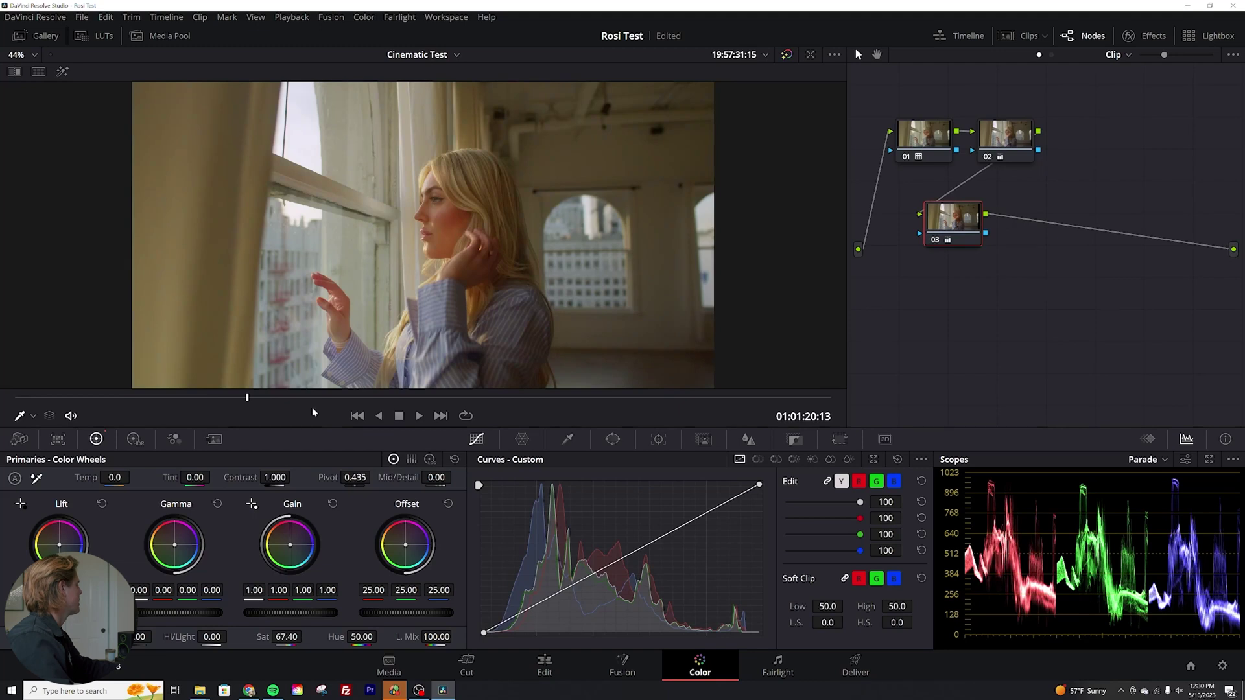
drag(314, 395, 642, 398)
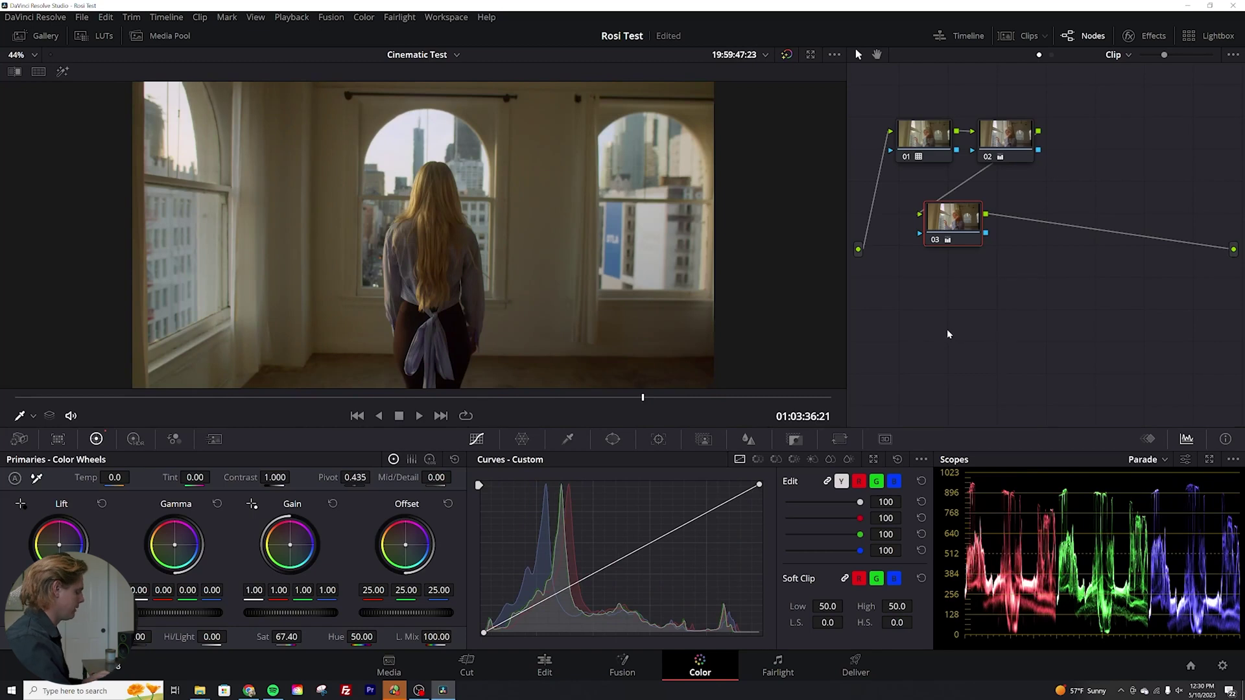
key(ctrl+z)
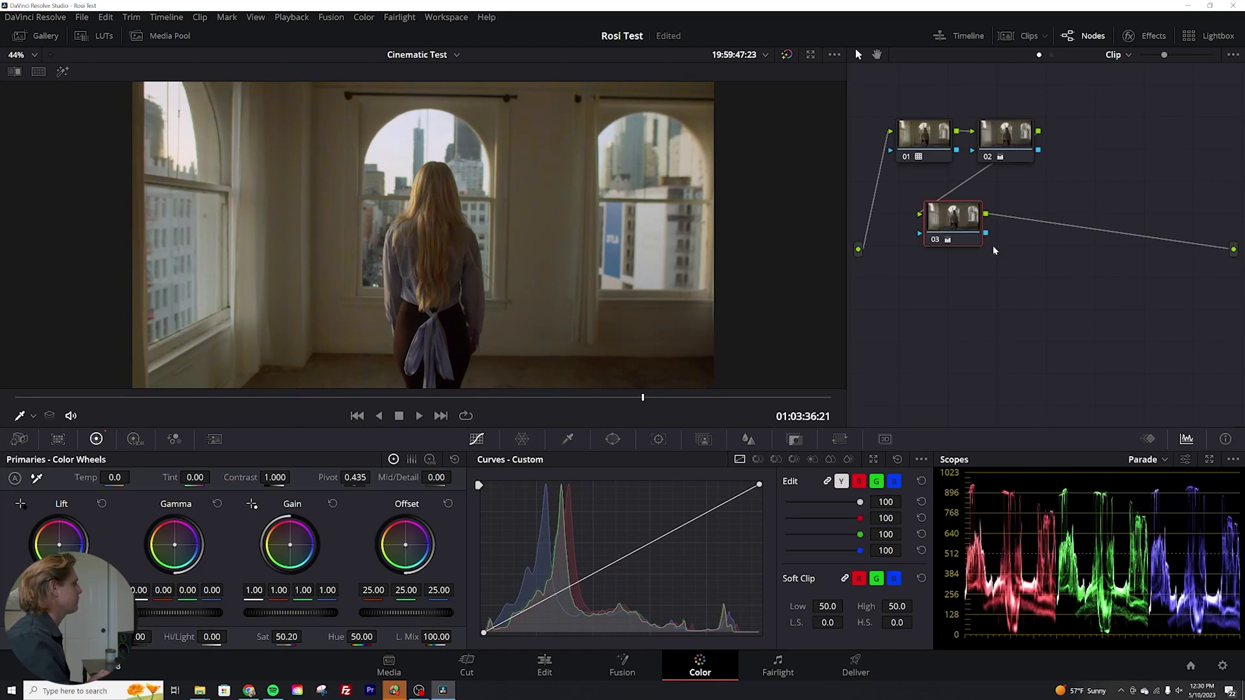
Reset node 03, add layered node 04 beneath it, and set node 04 to HSV color space
click(256, 398)
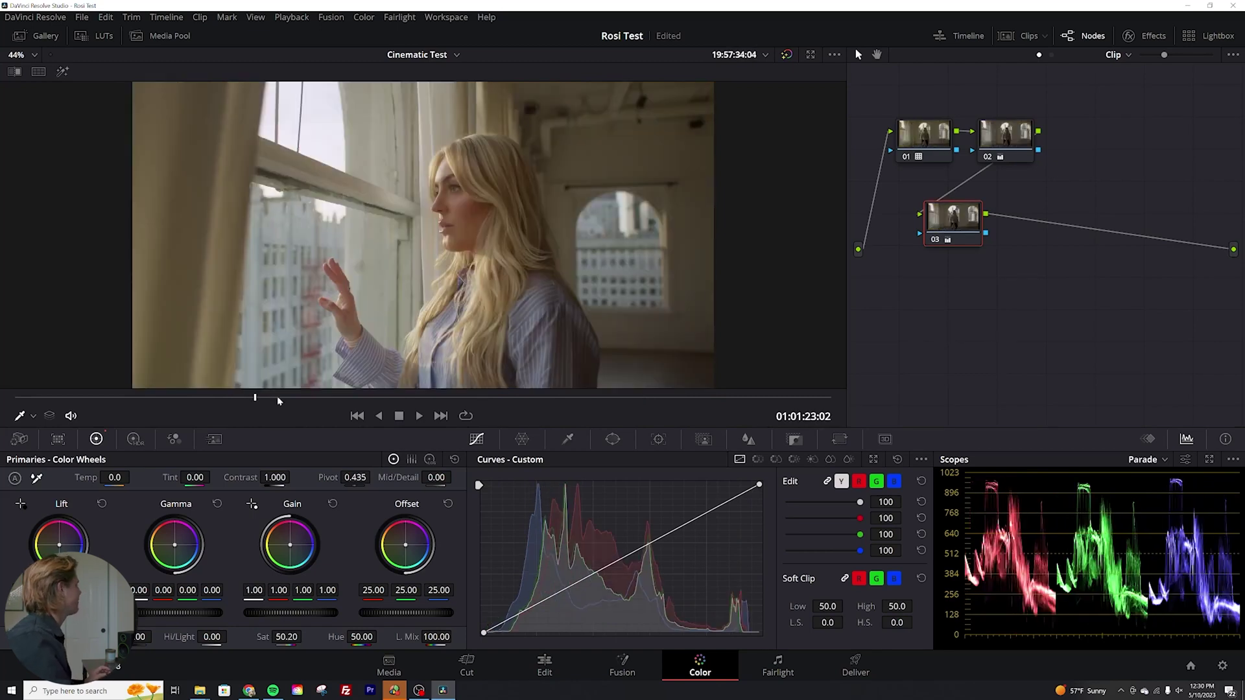
right_click(957, 221)
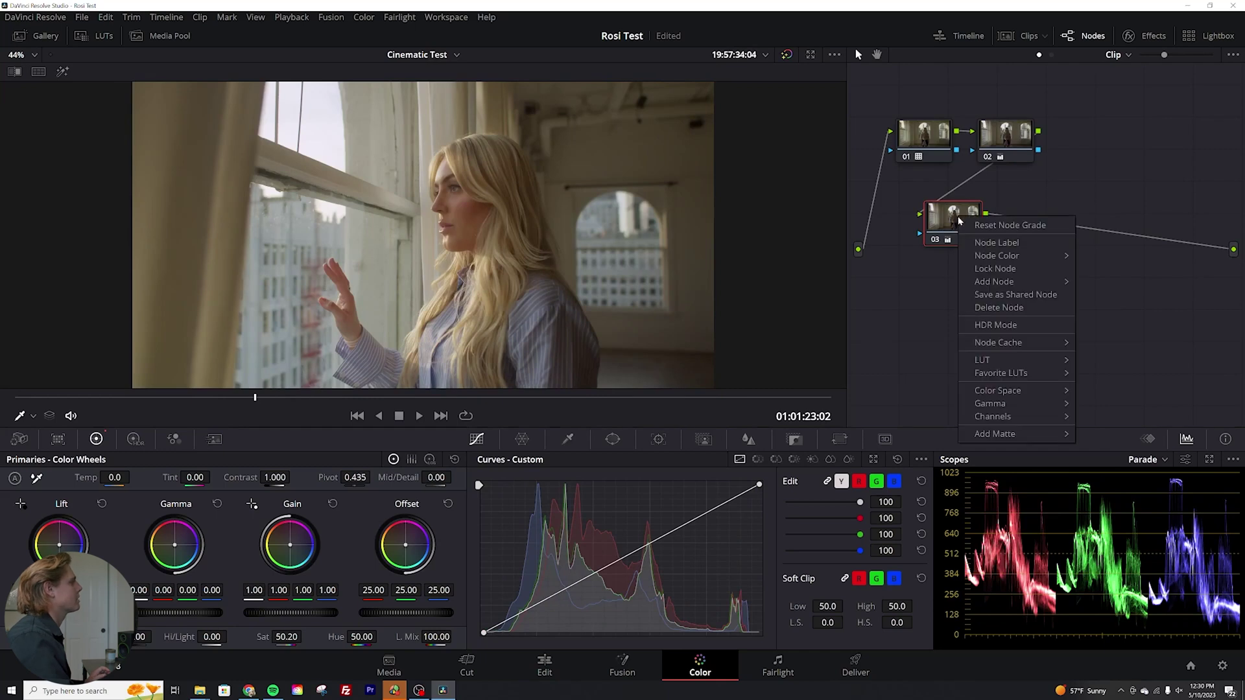
click(992, 223)
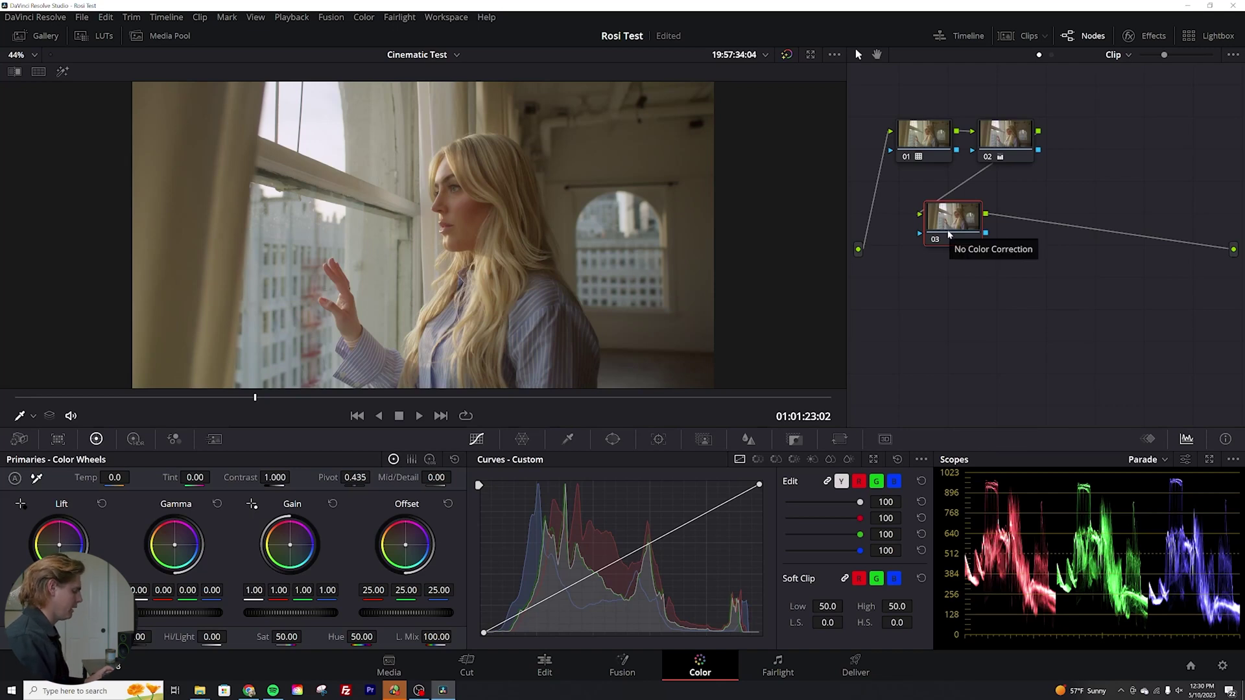
key(alt+l)
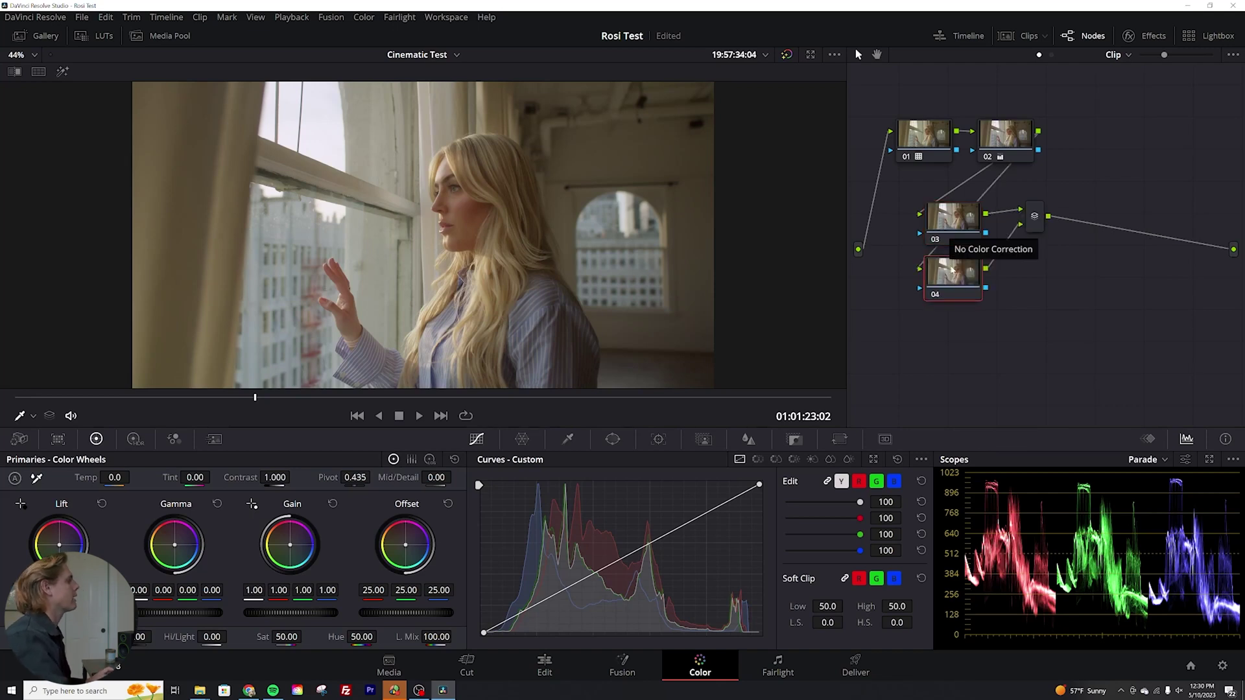
right_click(952, 273)
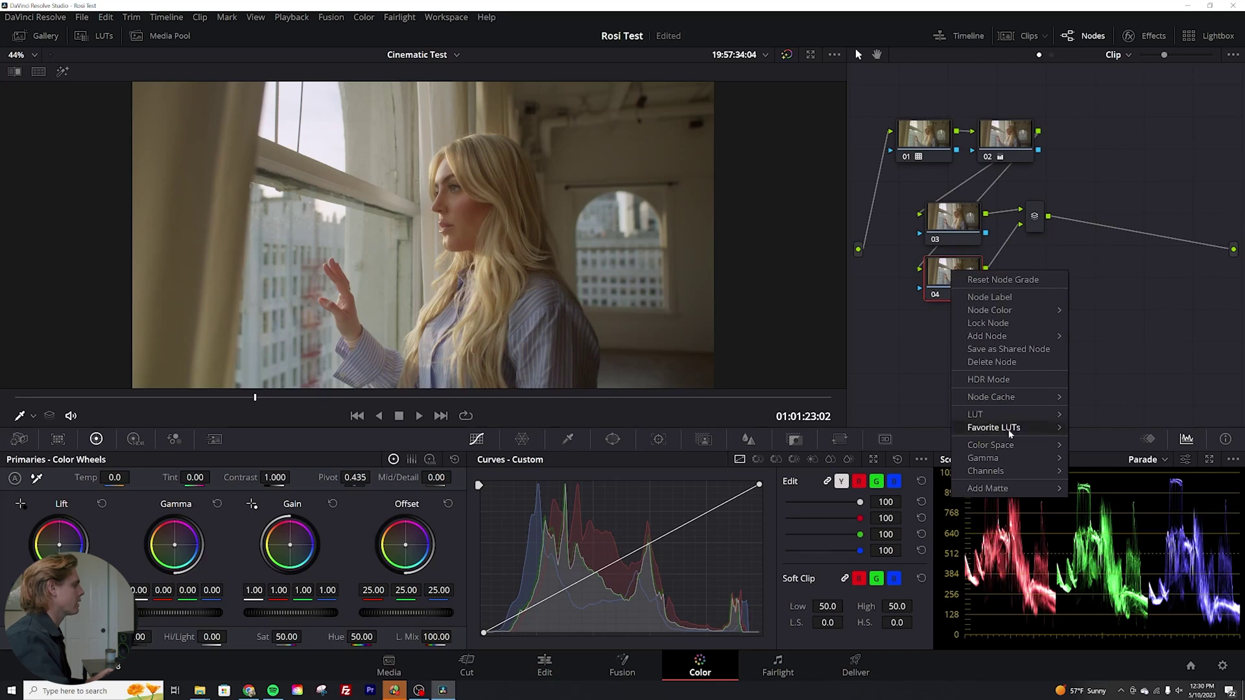
mouse_move(996, 447)
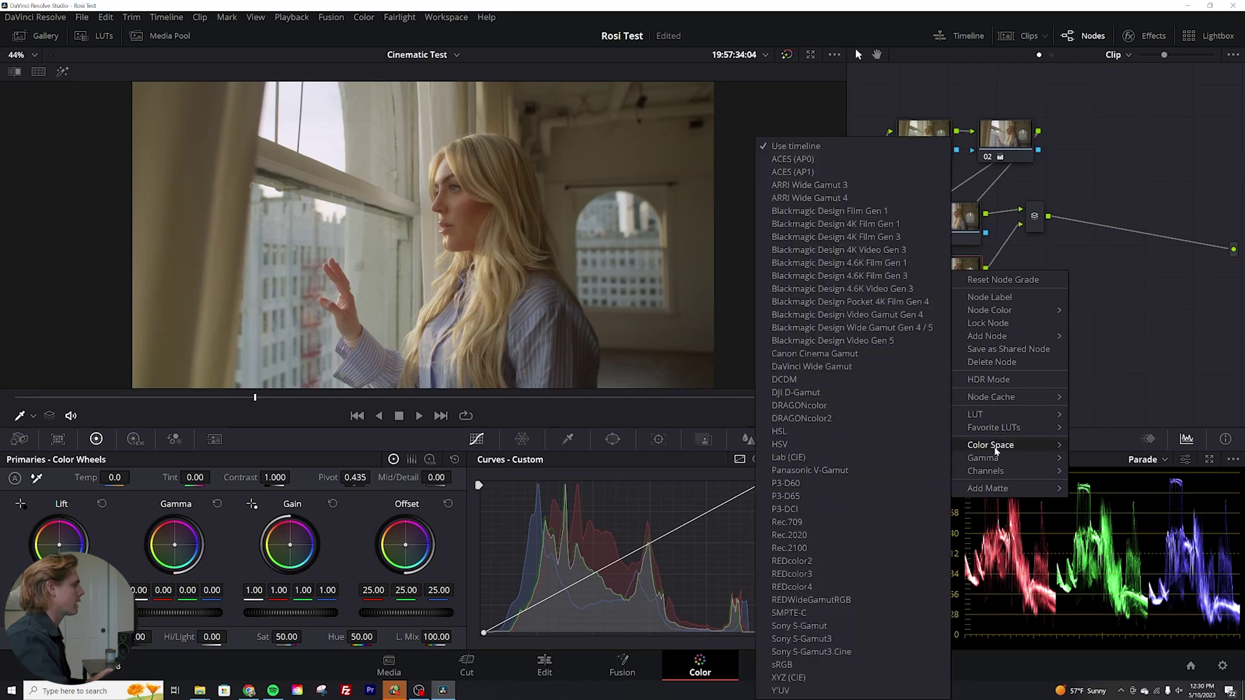
click(784, 446)
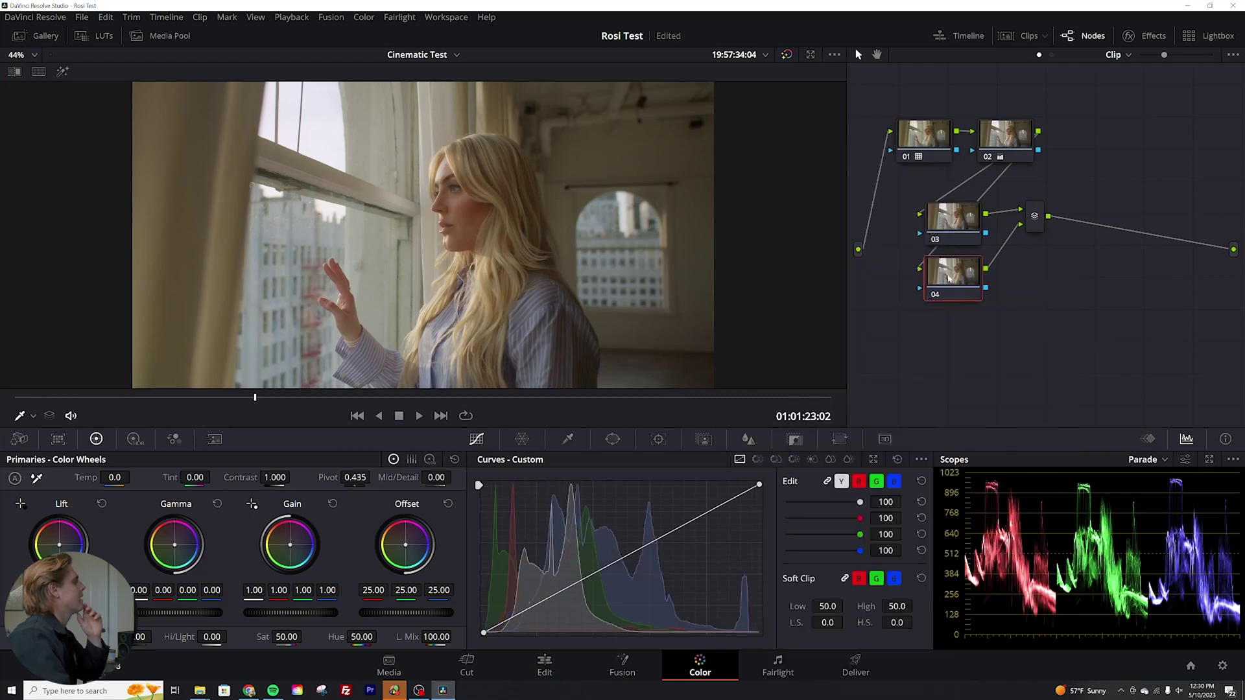
Turn off Channel 1 and Channel 3 on node 04 and confirm its settings
right_click(948, 279)
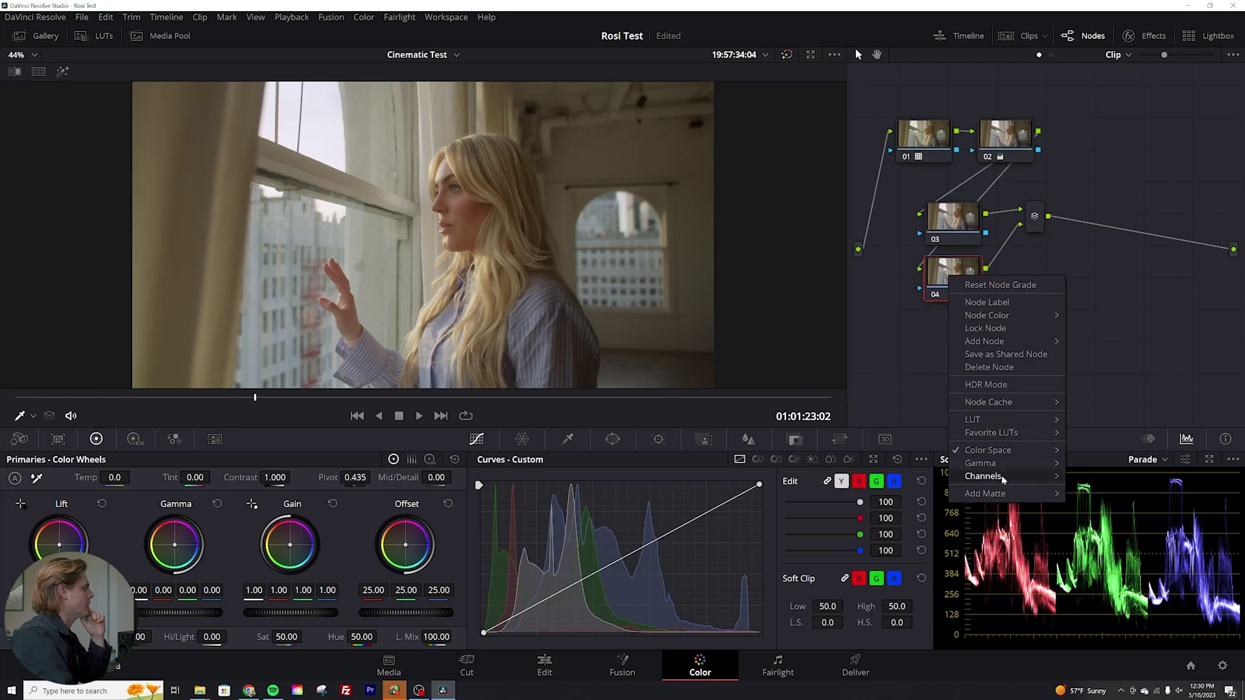
mouse_move(1004, 475)
click(1093, 478)
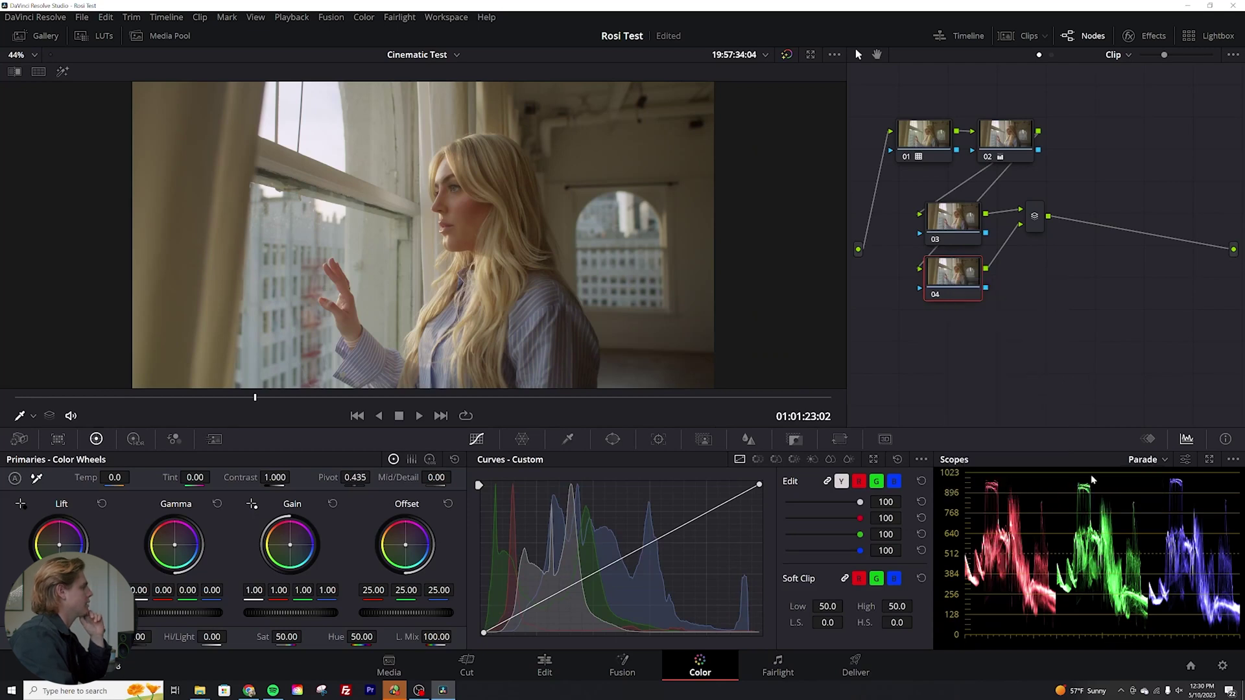
right_click(963, 275)
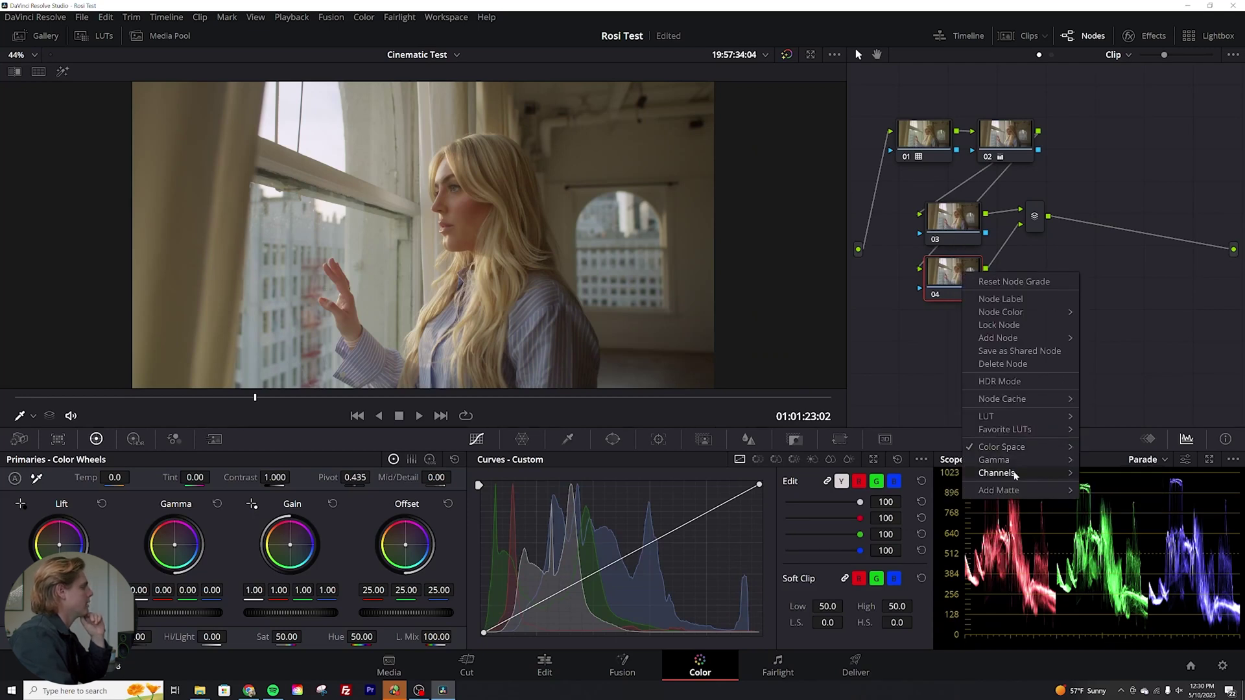
mouse_move(1005, 473)
click(1116, 499)
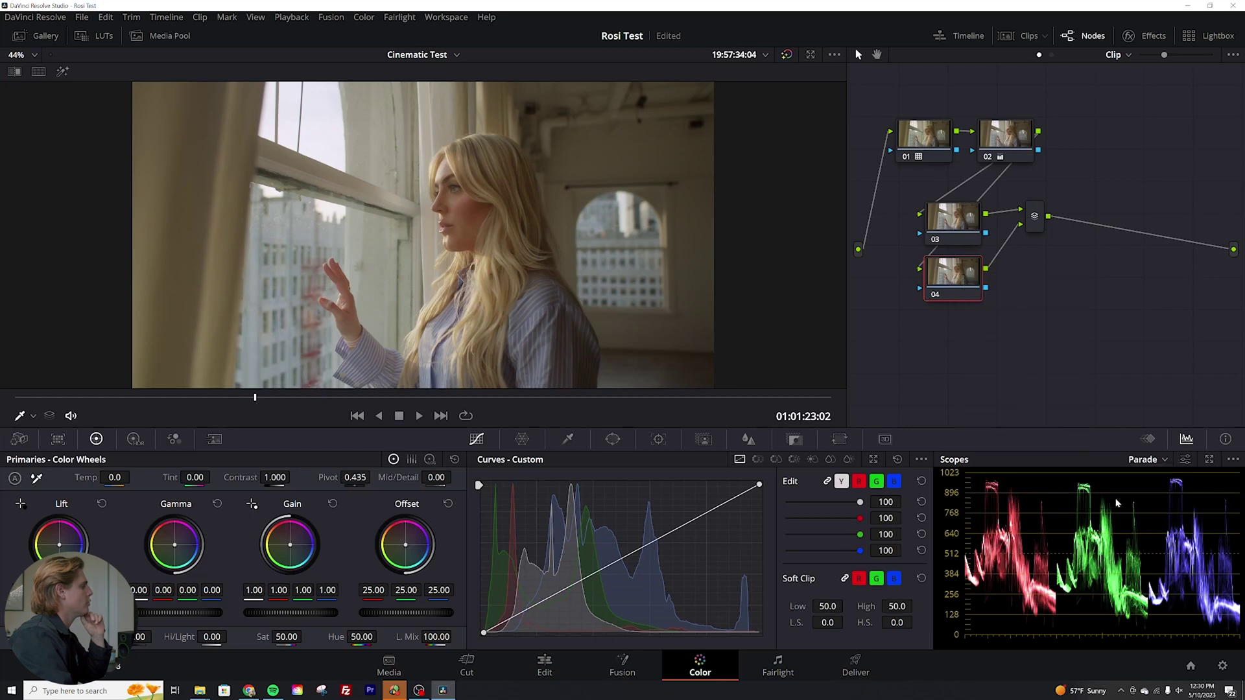
right_click(954, 277)
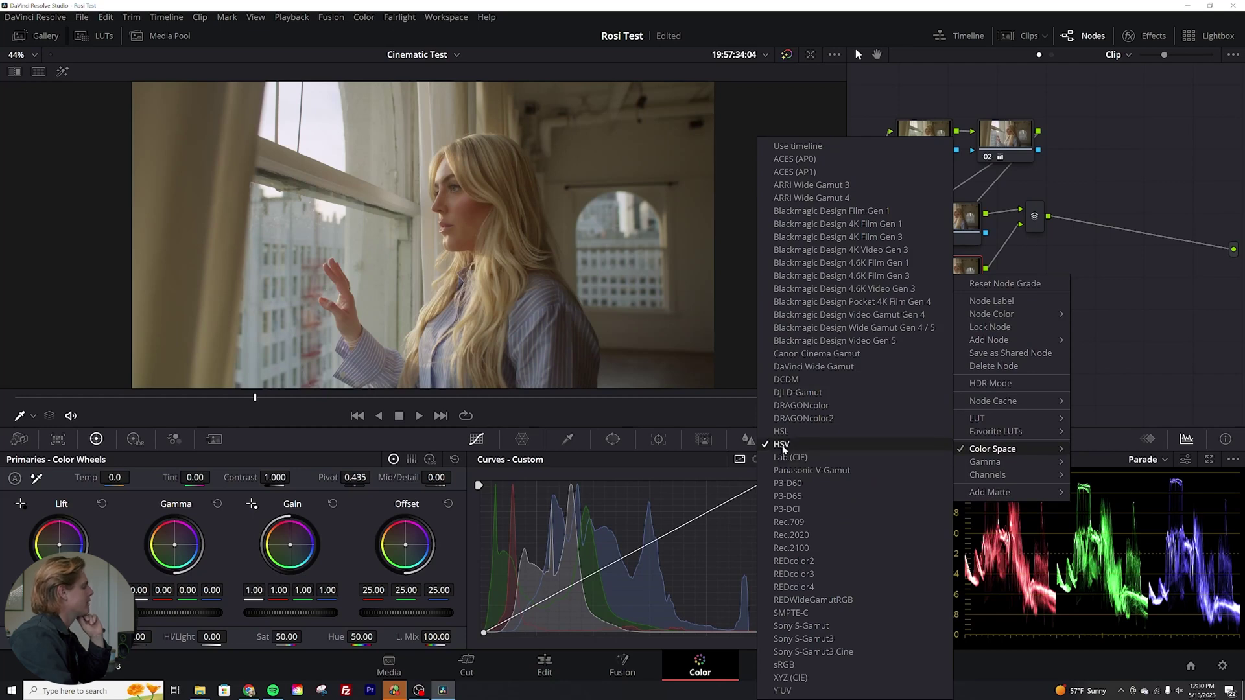
click(1054, 263)
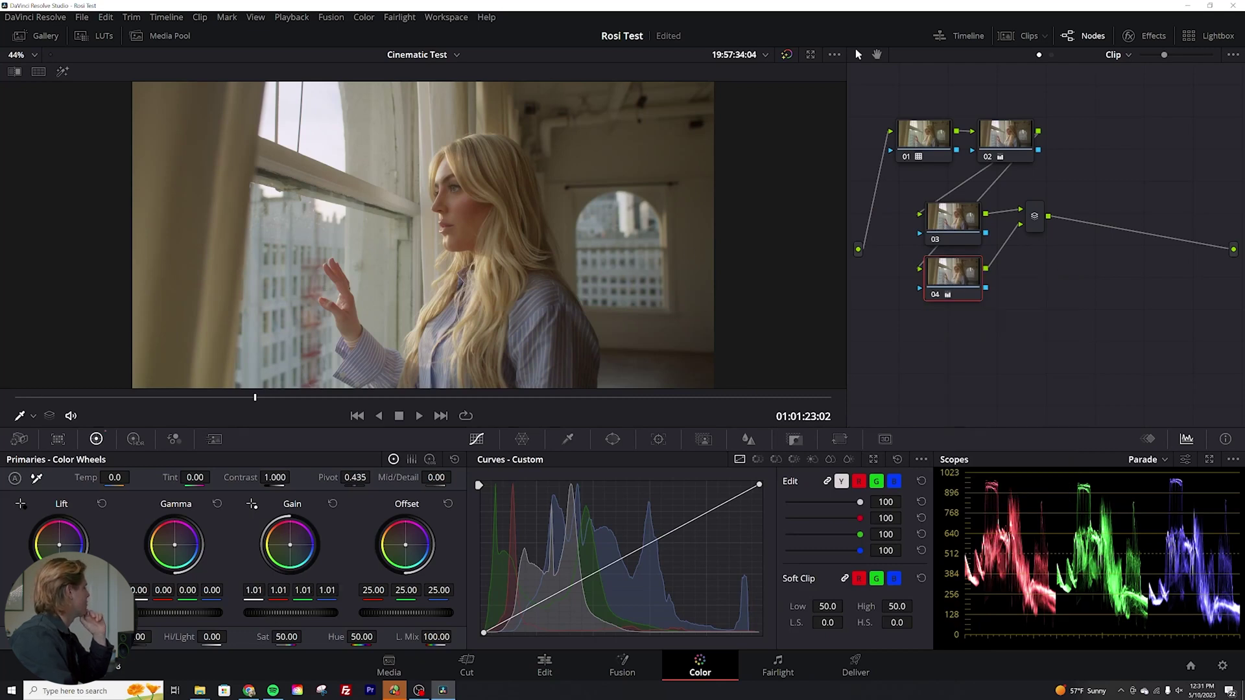
Raise node 04's gain slightly, then select node 03 and set its gain to about 1.19
mouse_move(291, 612)
mouse_down()
mouse_move(353, 612)
mouse_move(299, 615)
mouse_up()
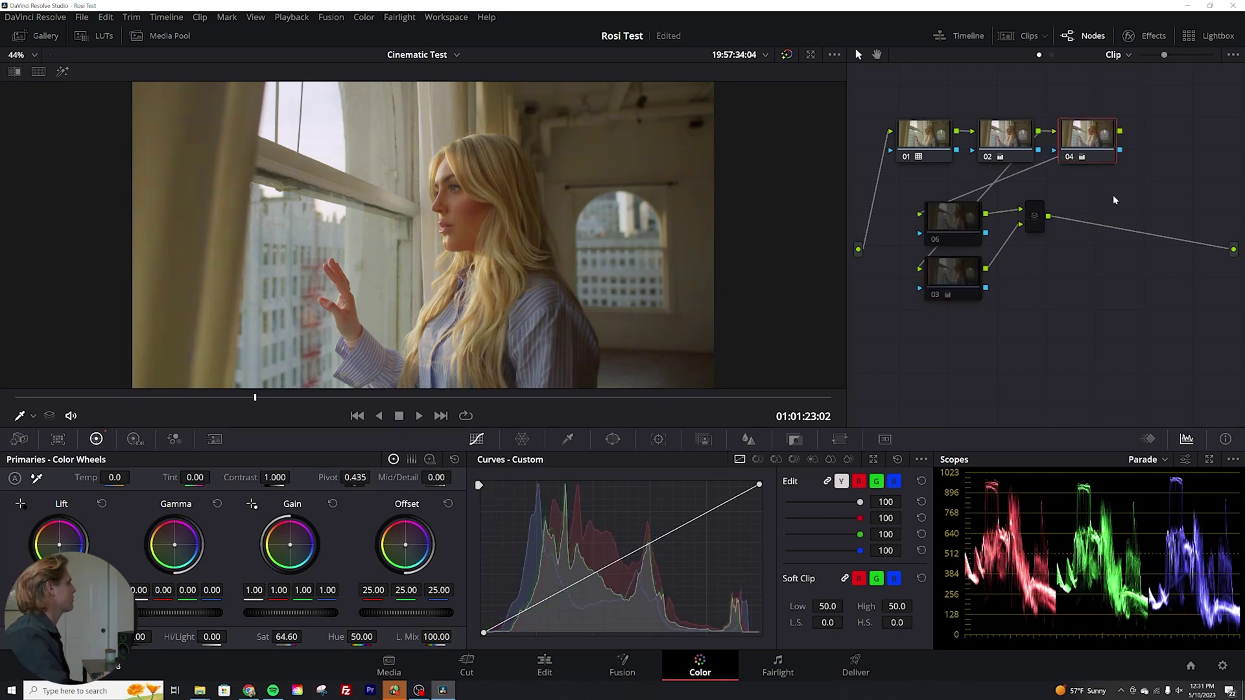
drag(911, 194, 1055, 298)
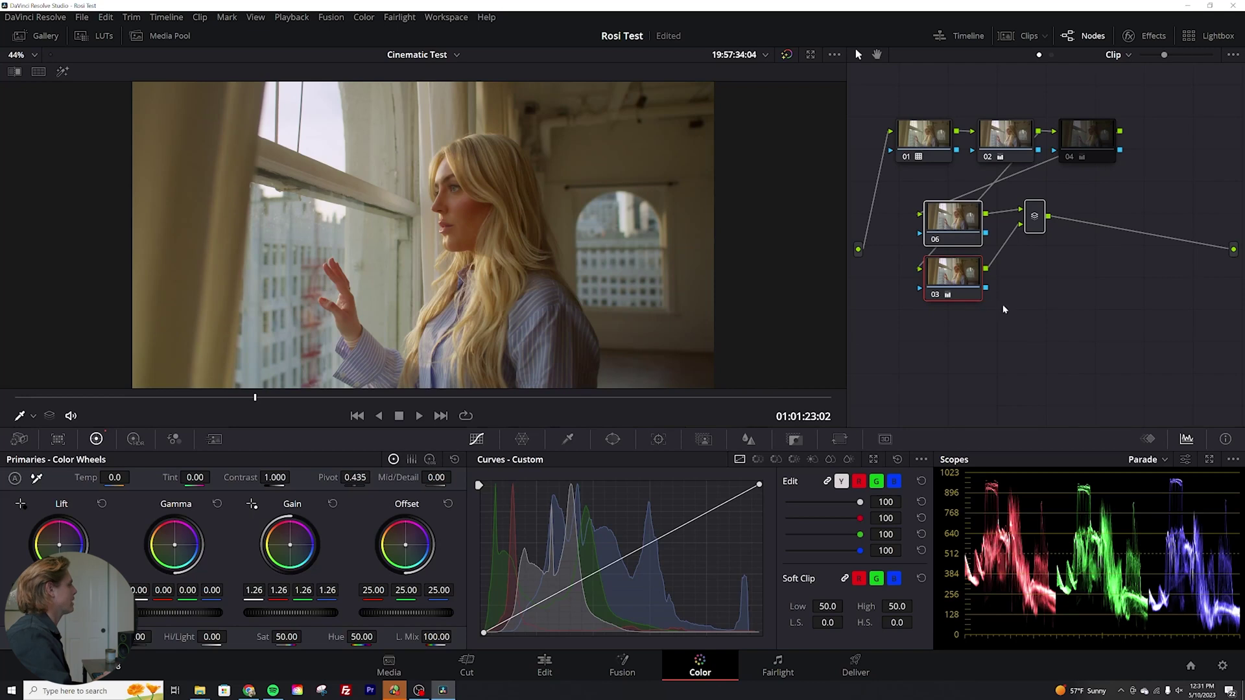
click(952, 280)
drag(284, 616, 315, 616)
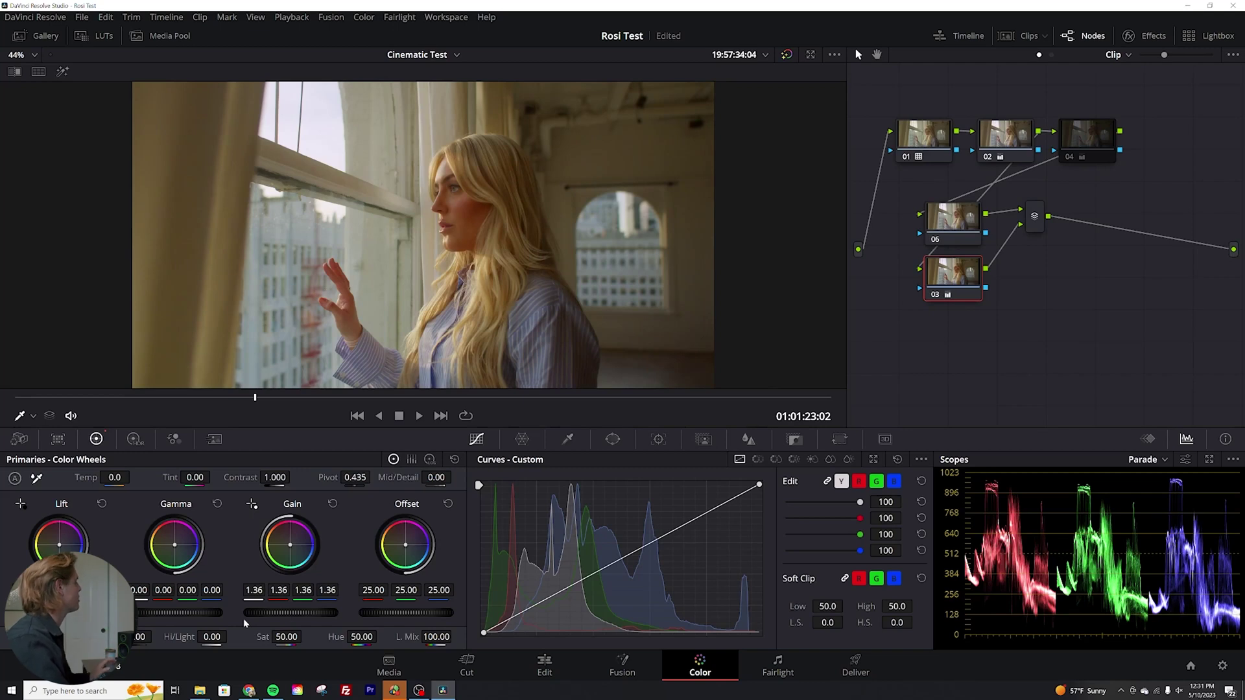
drag(247, 613, 231, 614)
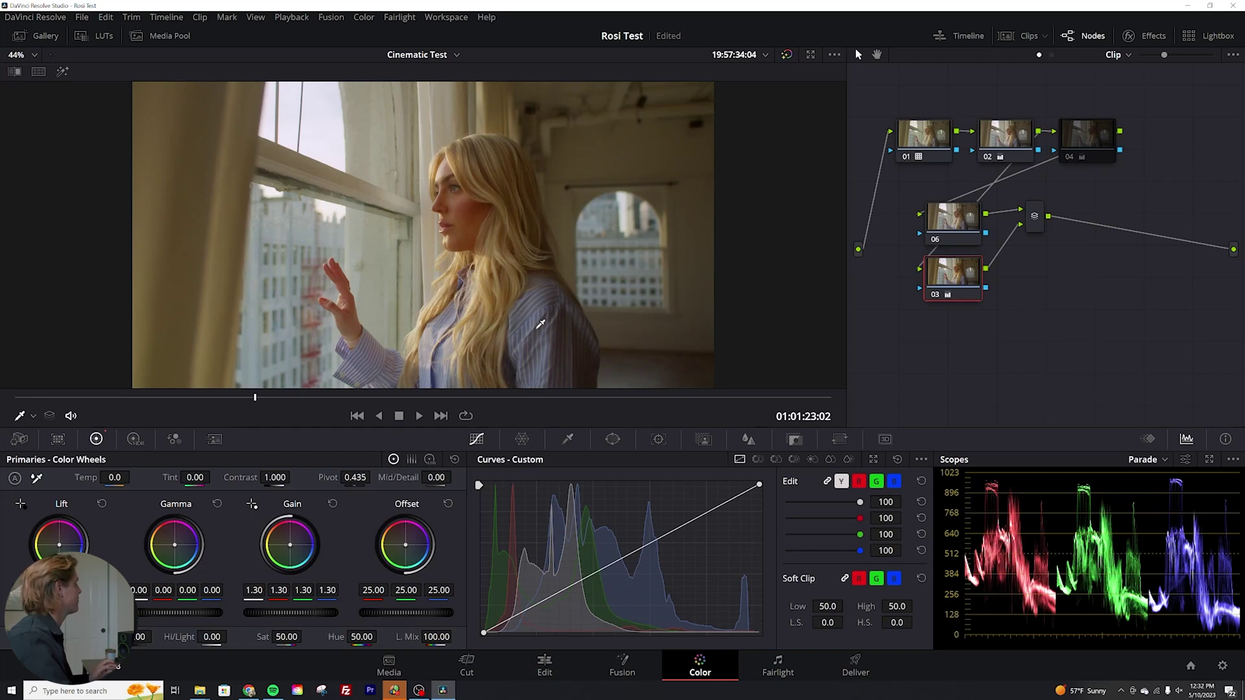
drag(290, 613, 269, 612)
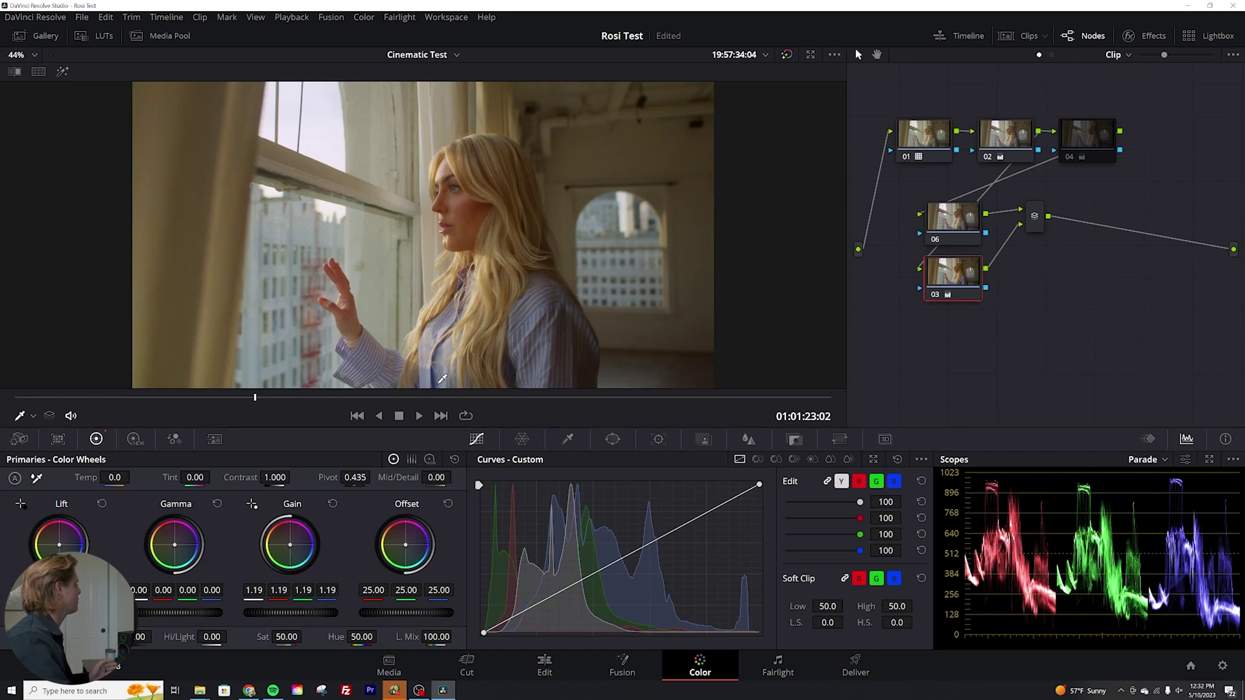
Delete the top-row node 04 and add a serial node 06 after the mixer
click(1091, 144)
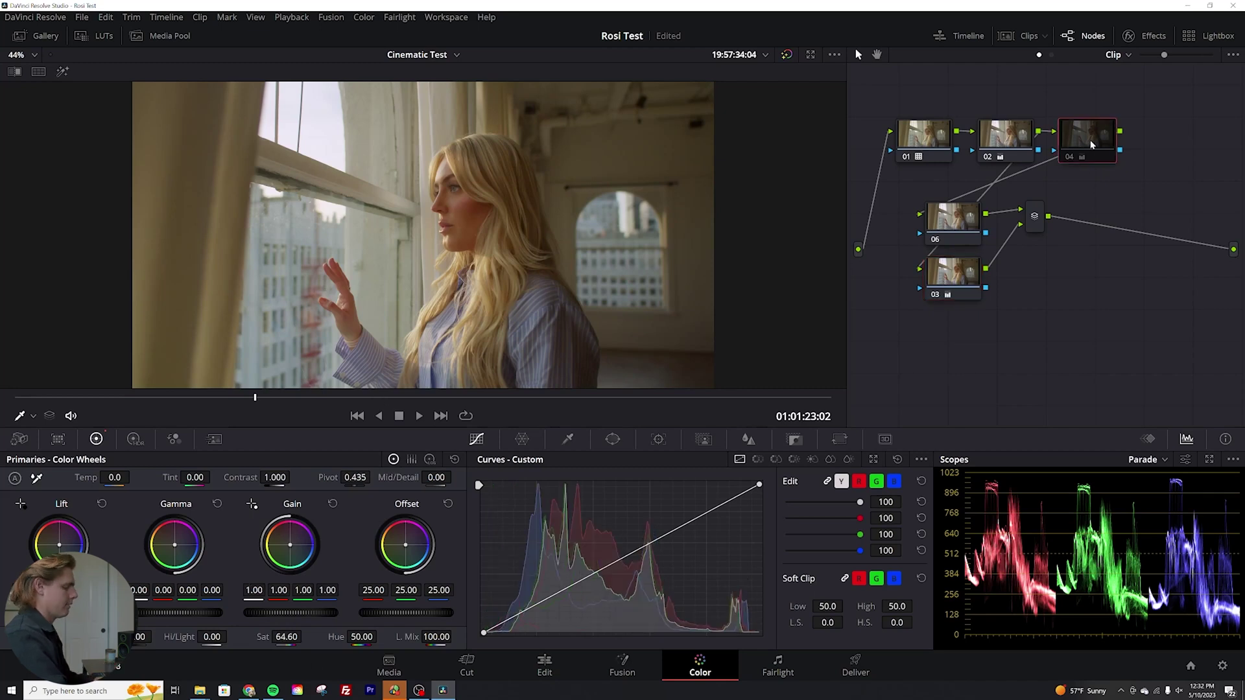
key(Delete)
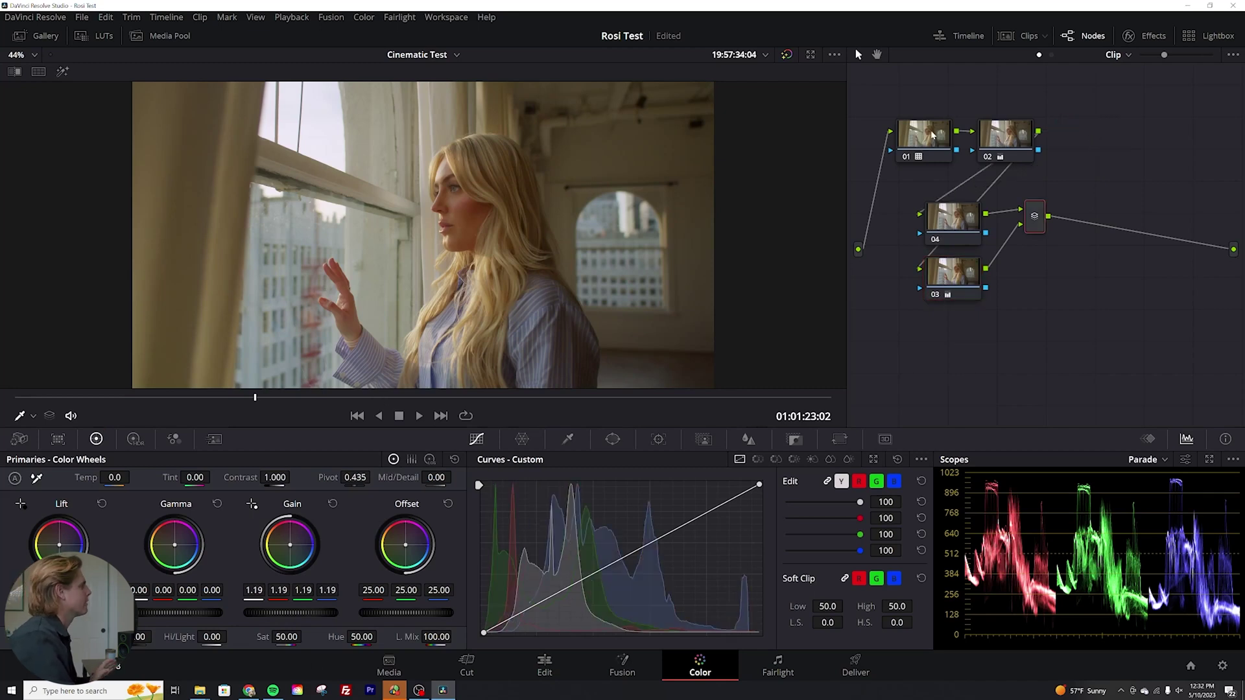
right_click(930, 134)
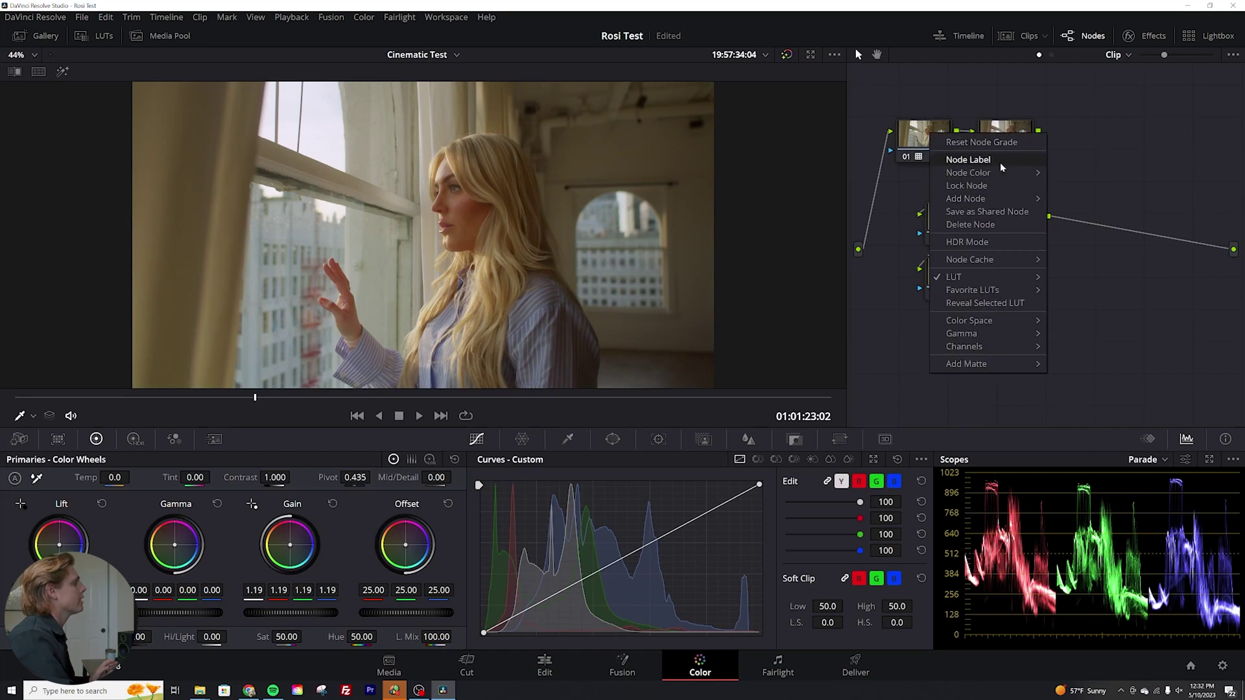
click(921, 101)
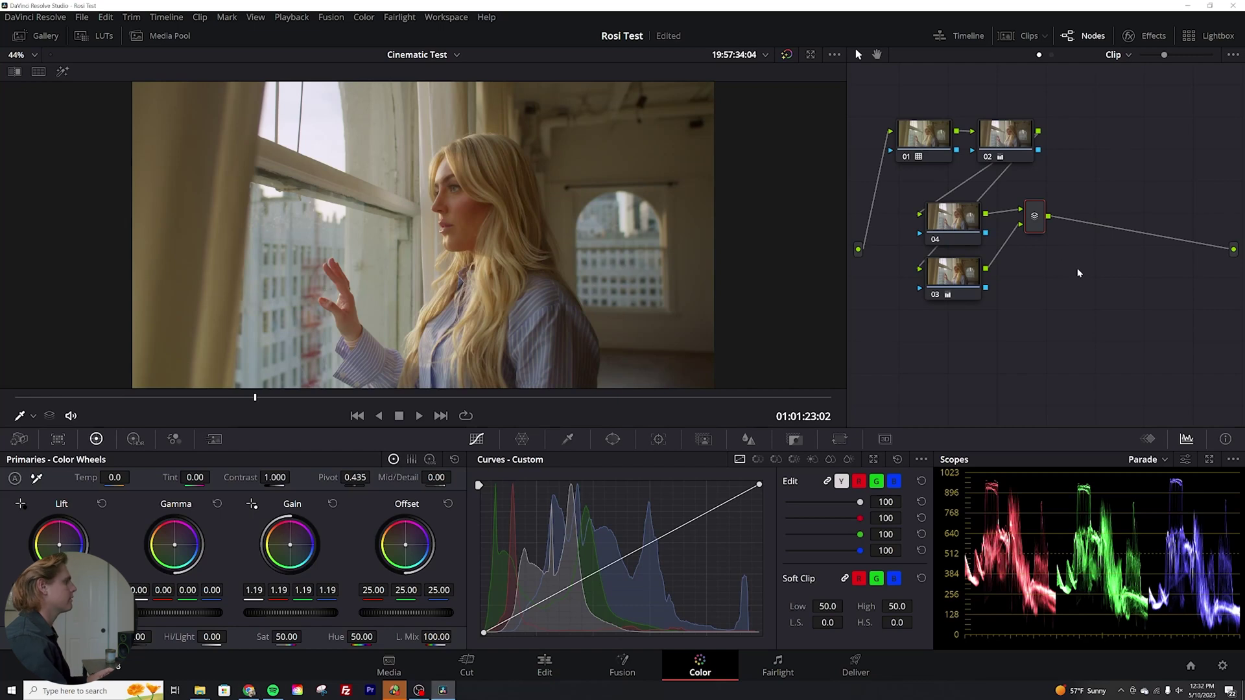
key(alt+s)
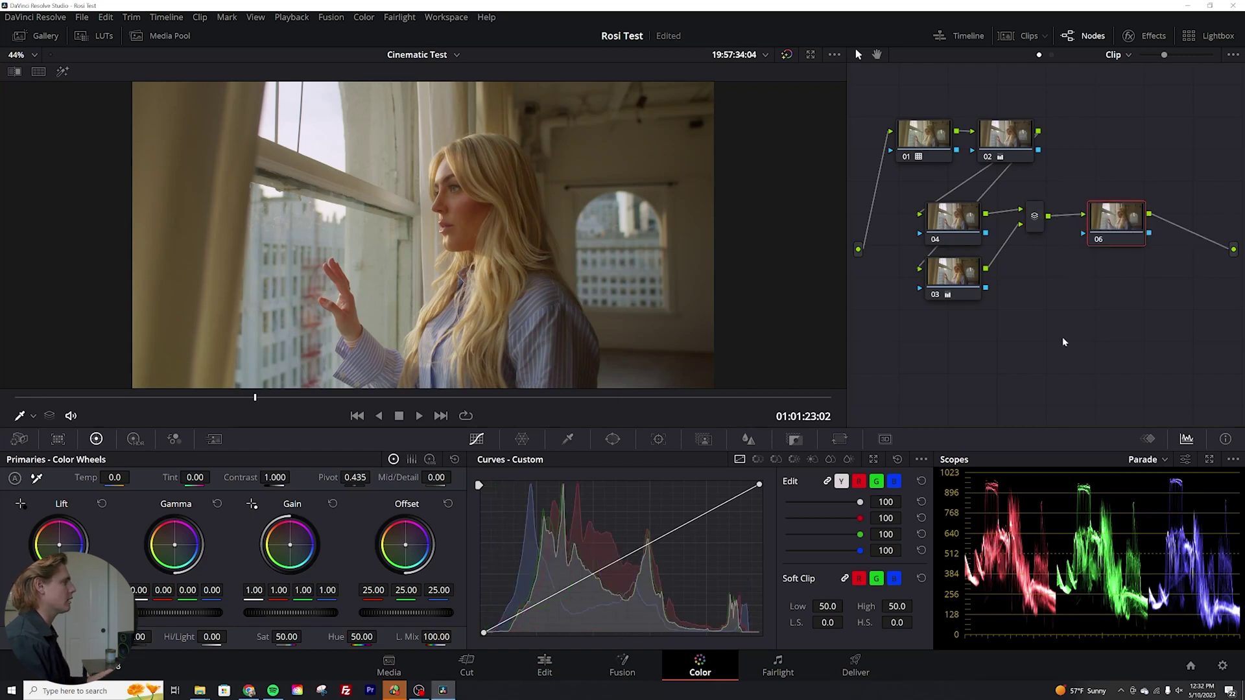
Add parallel node 07 beside node 06, then zoom the viewer and fit the frame
key(alt+p)
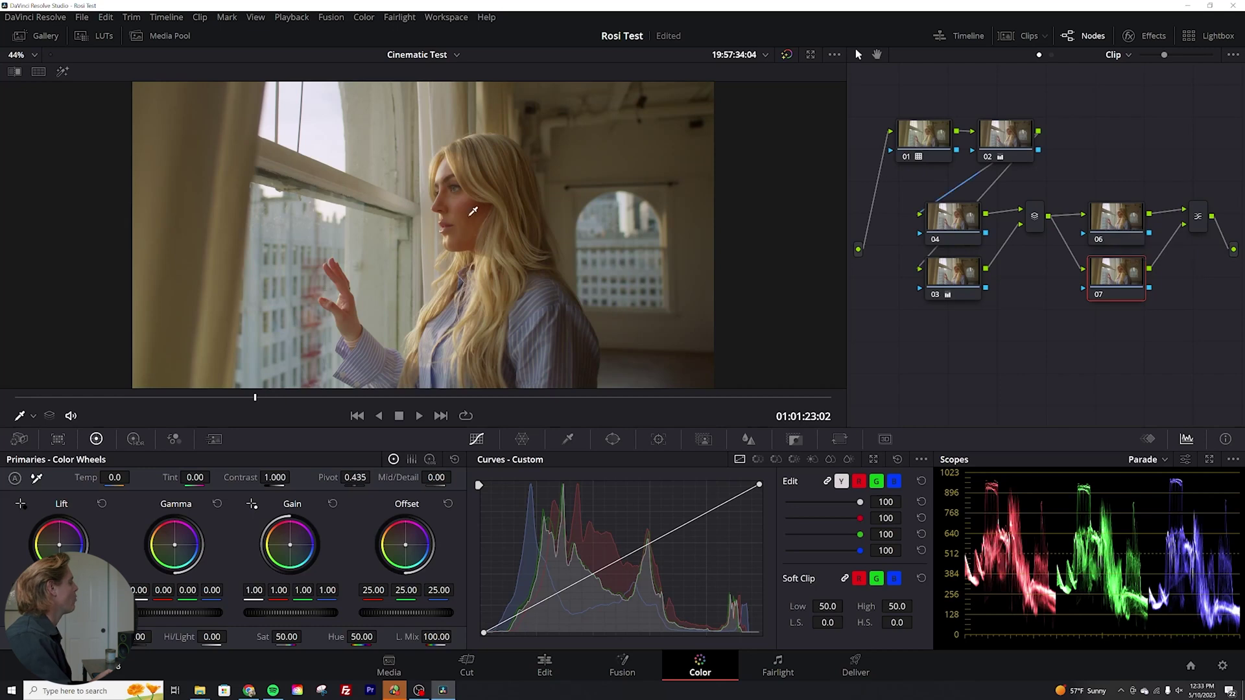
scroll(441, 220, up, 3)
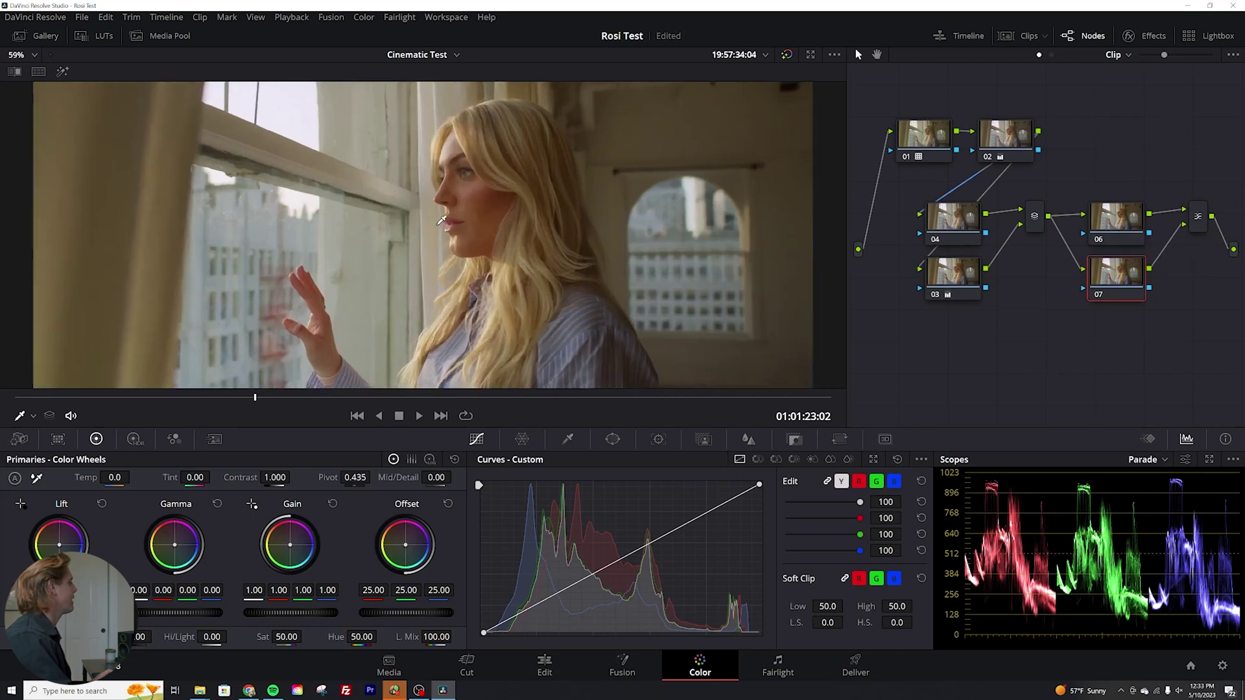
scroll(535, 225, up, 2)
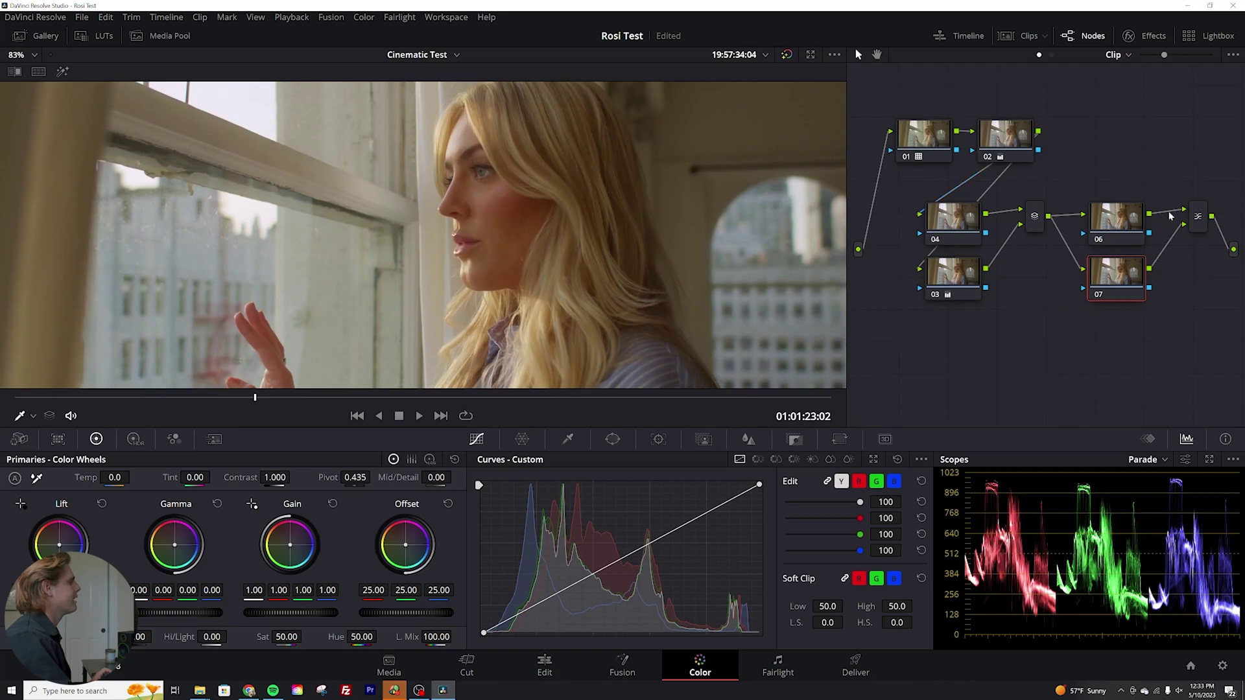
key(shift+z)
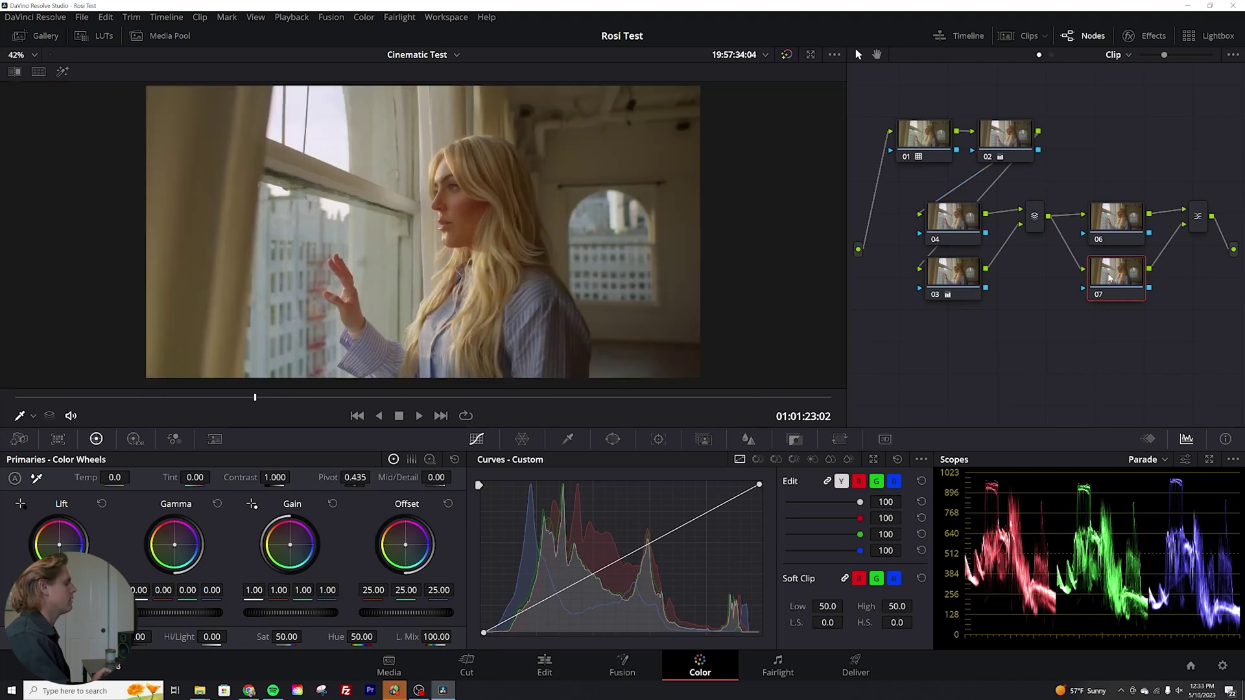
Key the woman's facial skin on node 07 with the HSL qualifier and check the matte in Highlight mode
click(570, 439)
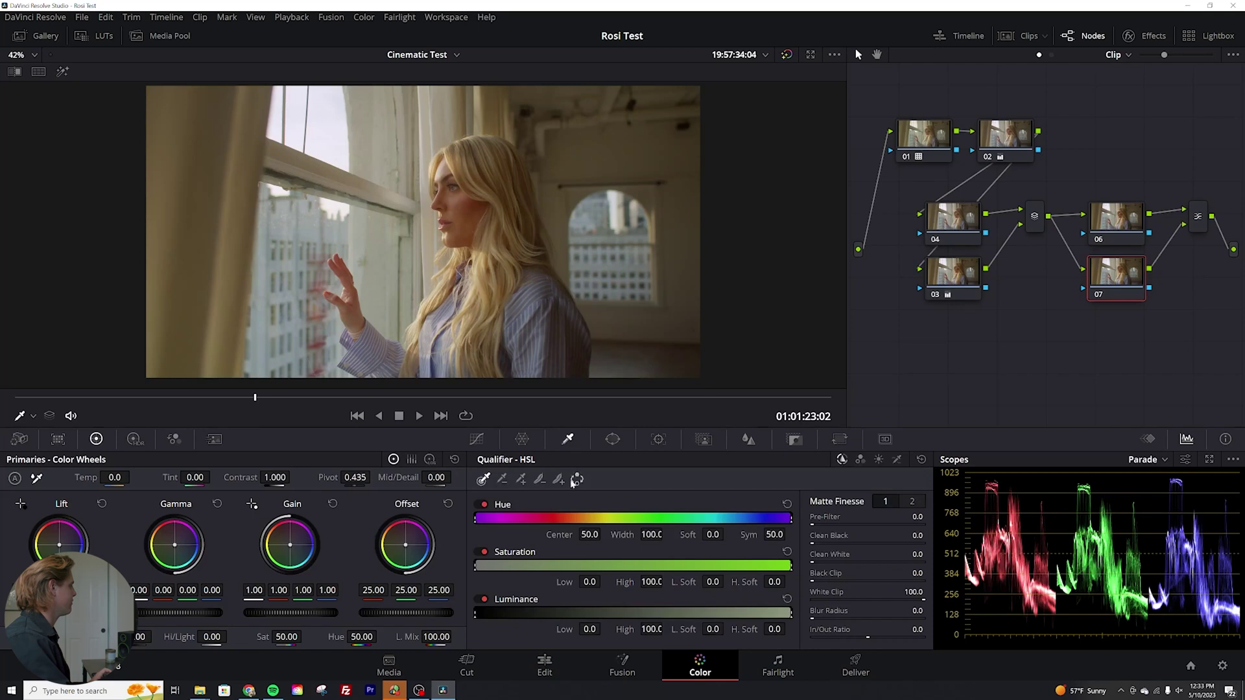
scroll(466, 201, up, 2)
click(469, 184)
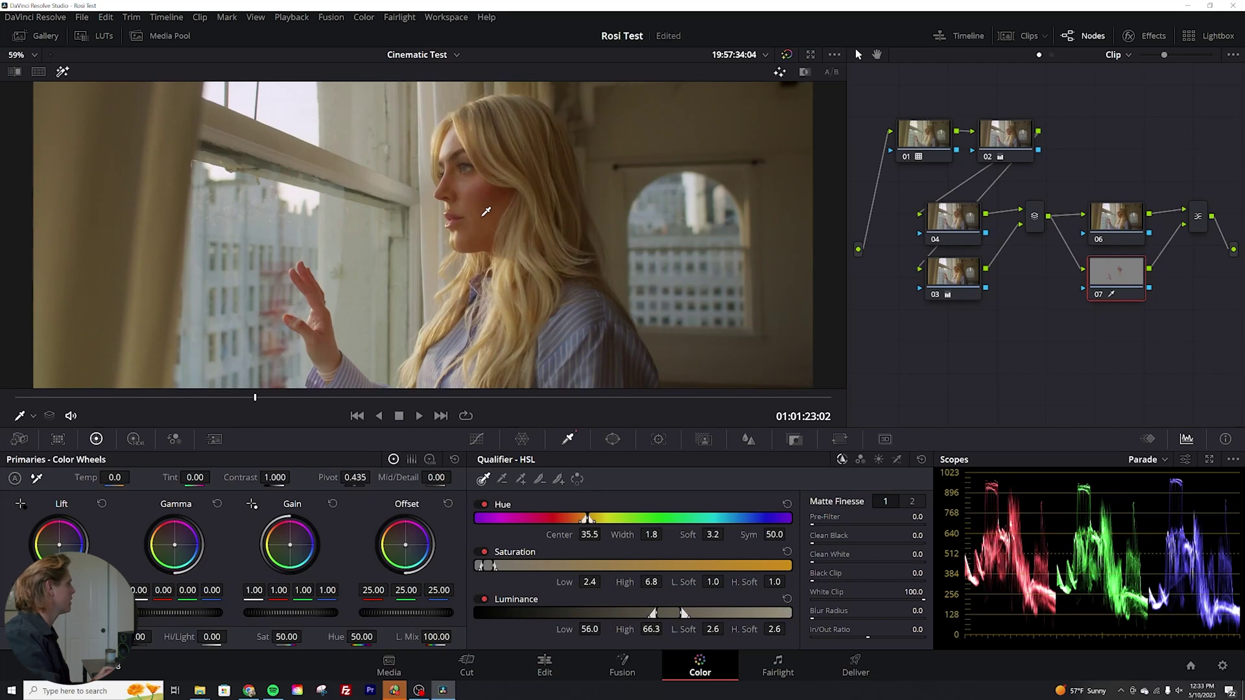
key(shift+h)
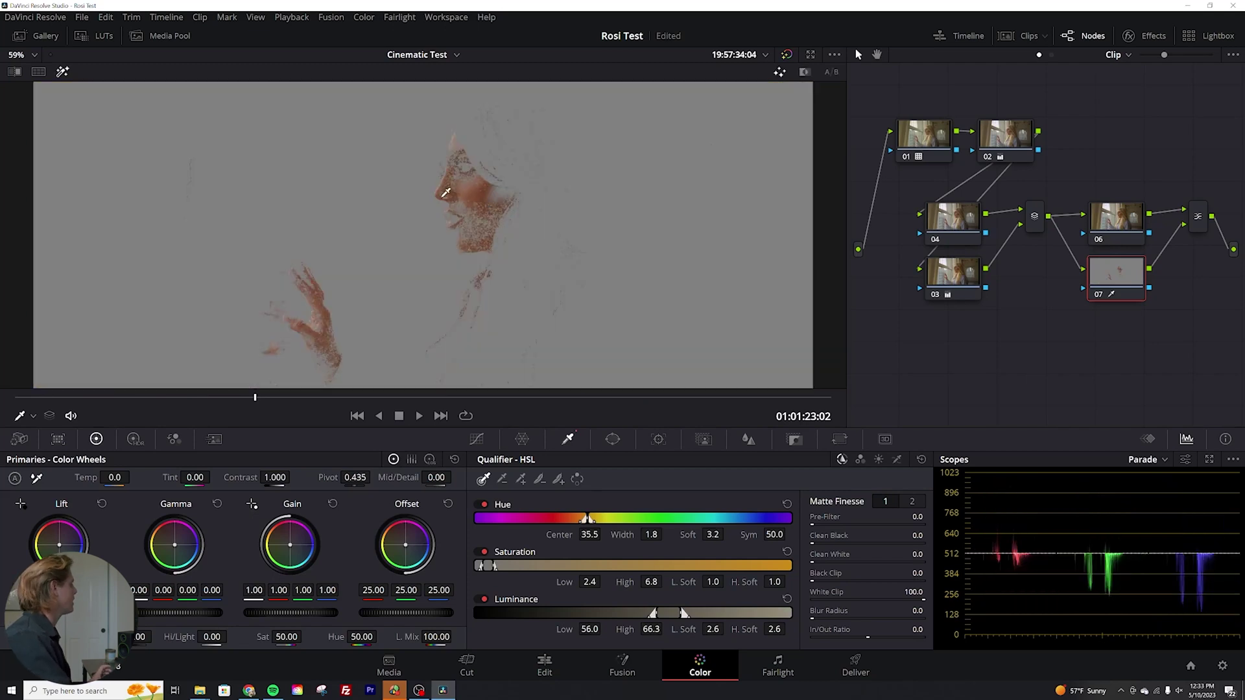
scroll(446, 192, down, 1)
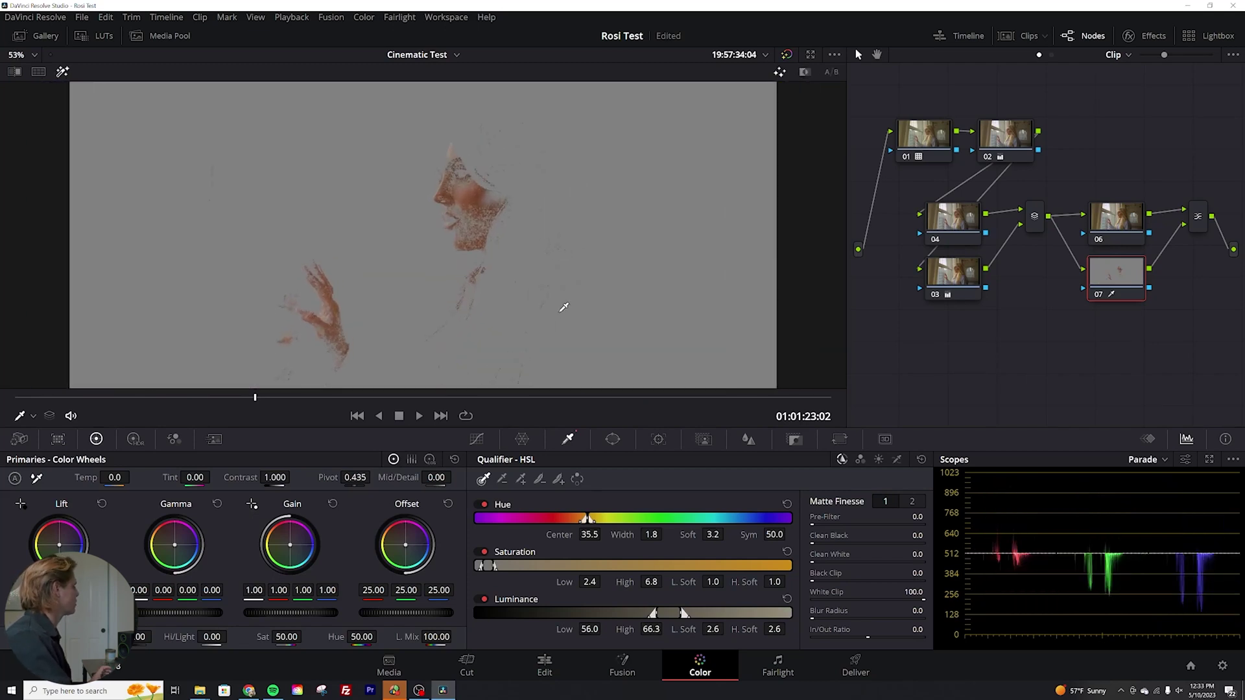
click(520, 479)
click(503, 200)
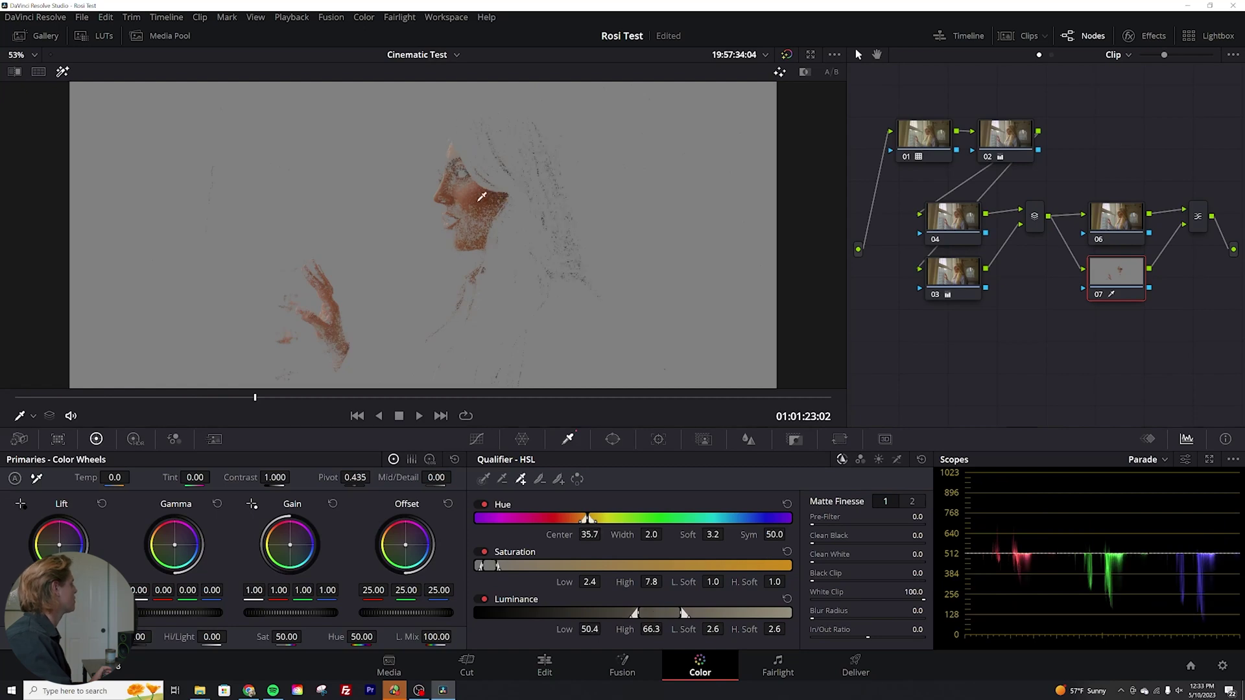
click(480, 217)
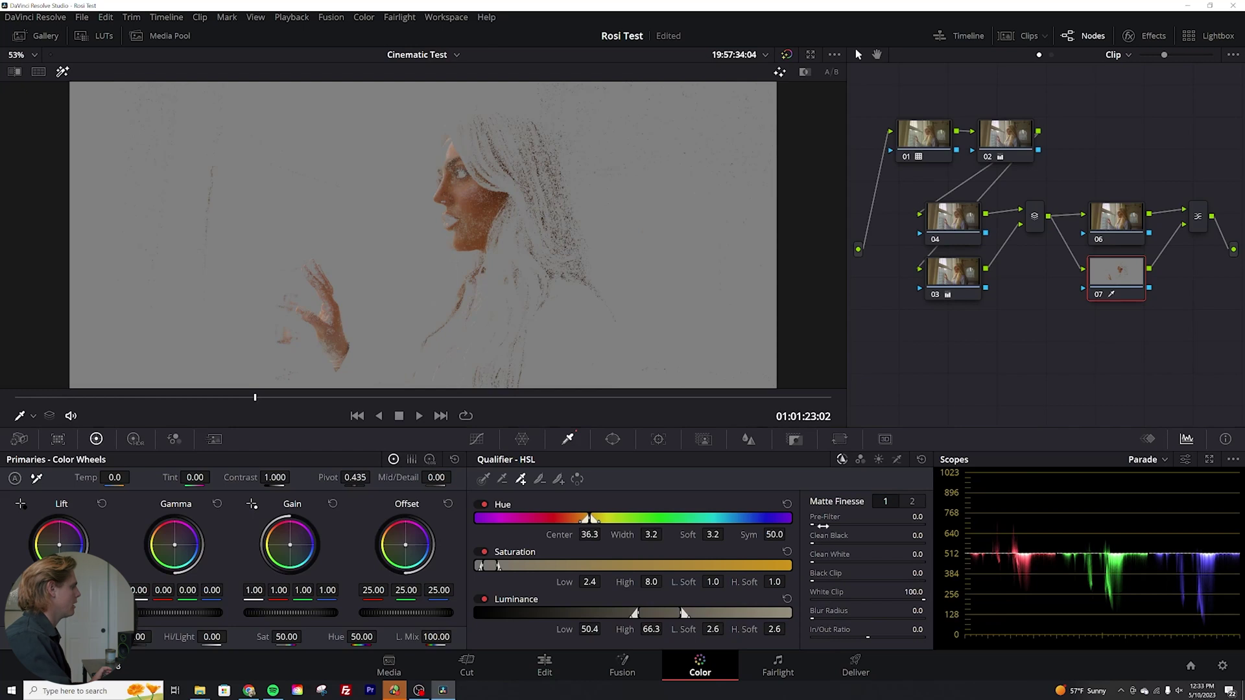
Clean and soften the skin matte with Matte Finesse (Blur Radius 67.0), then view the full fitted image
drag(817, 540, 856, 541)
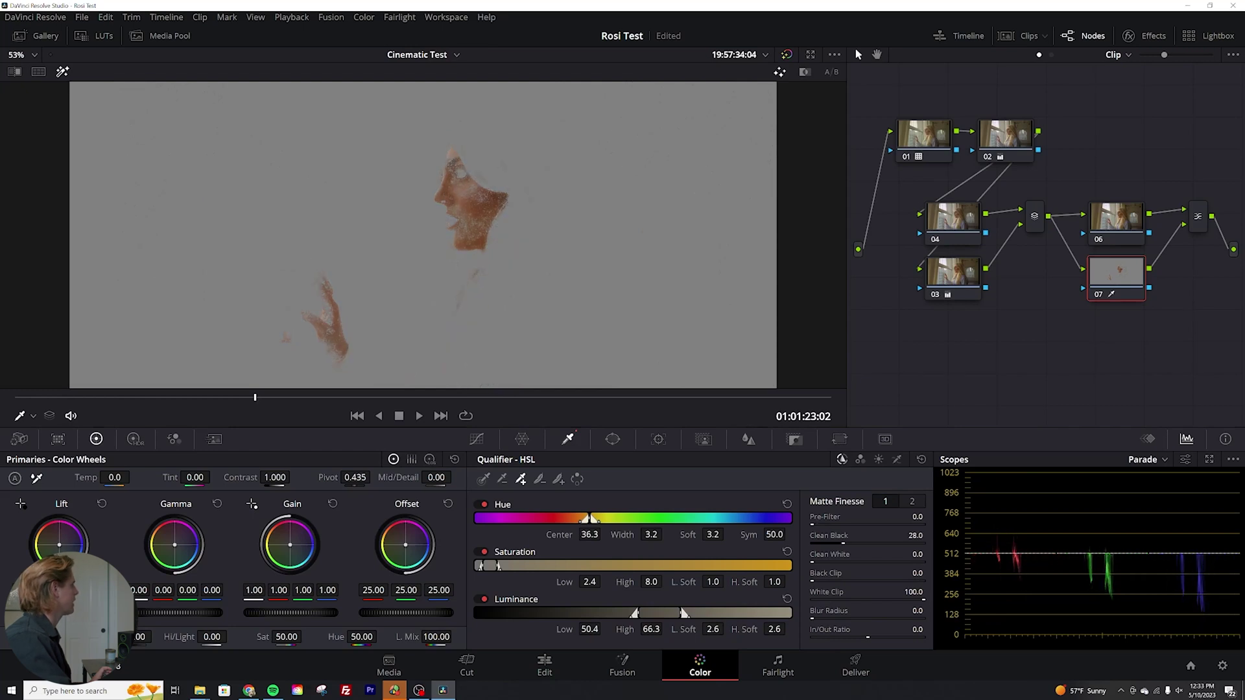
drag(818, 560, 840, 560)
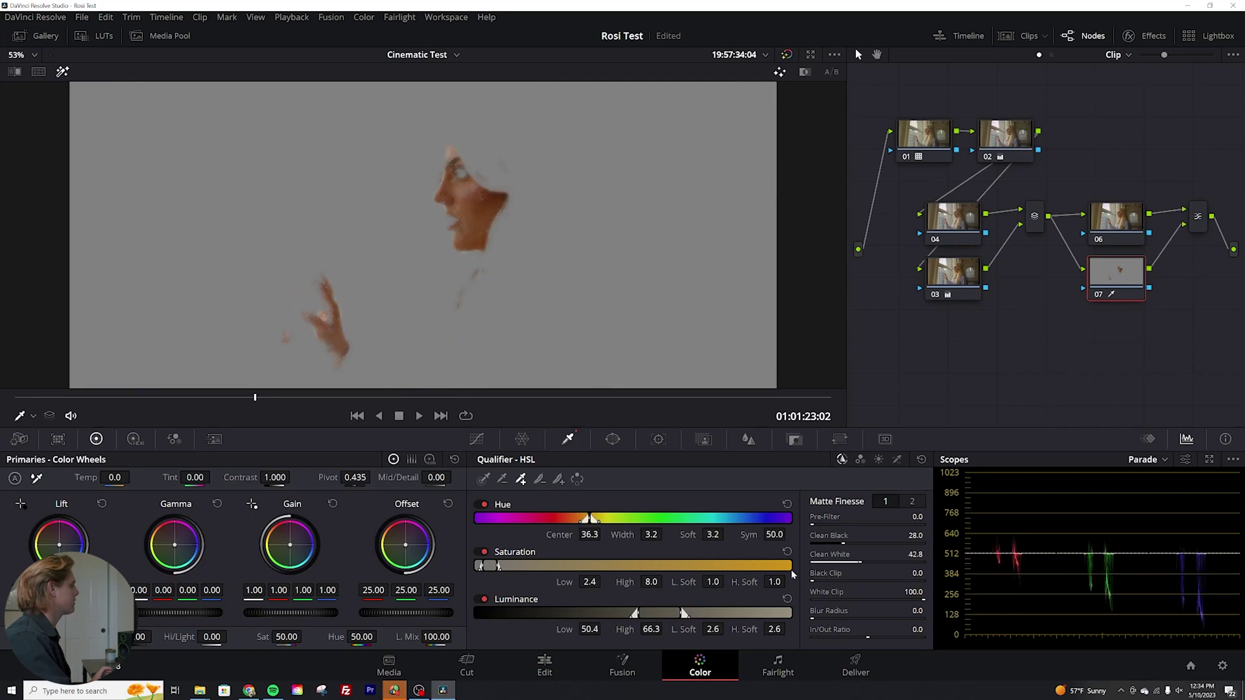
drag(822, 582, 882, 637)
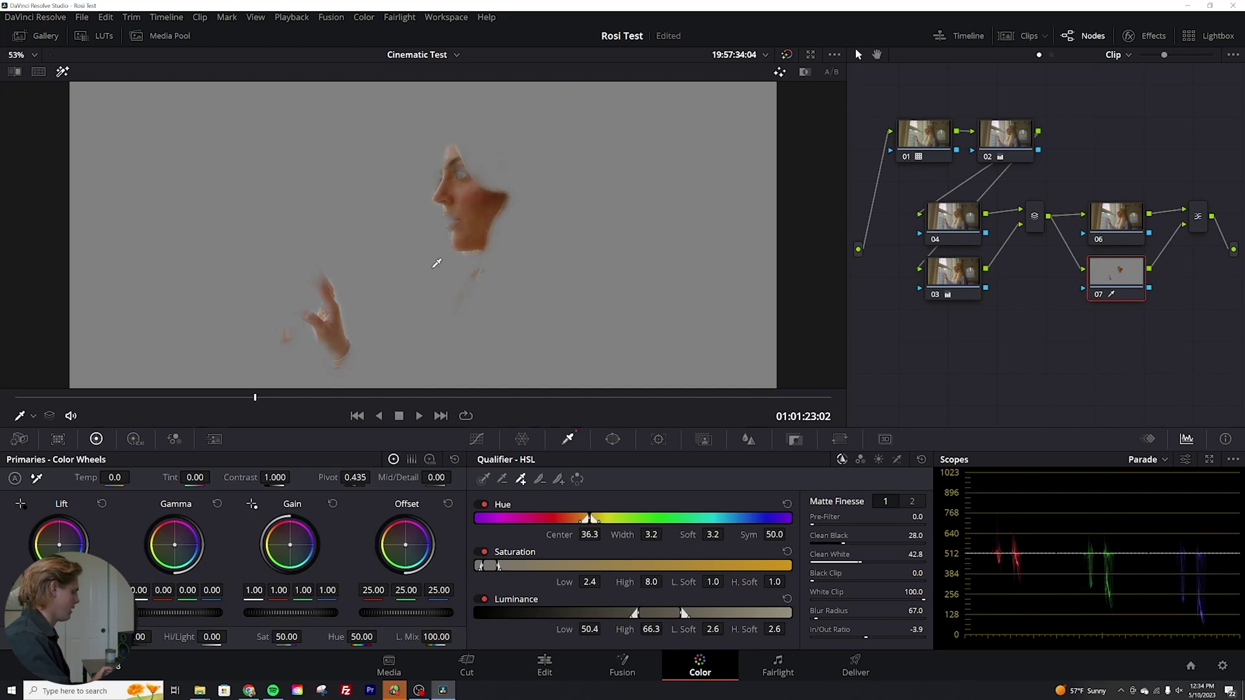
key(shift+h)
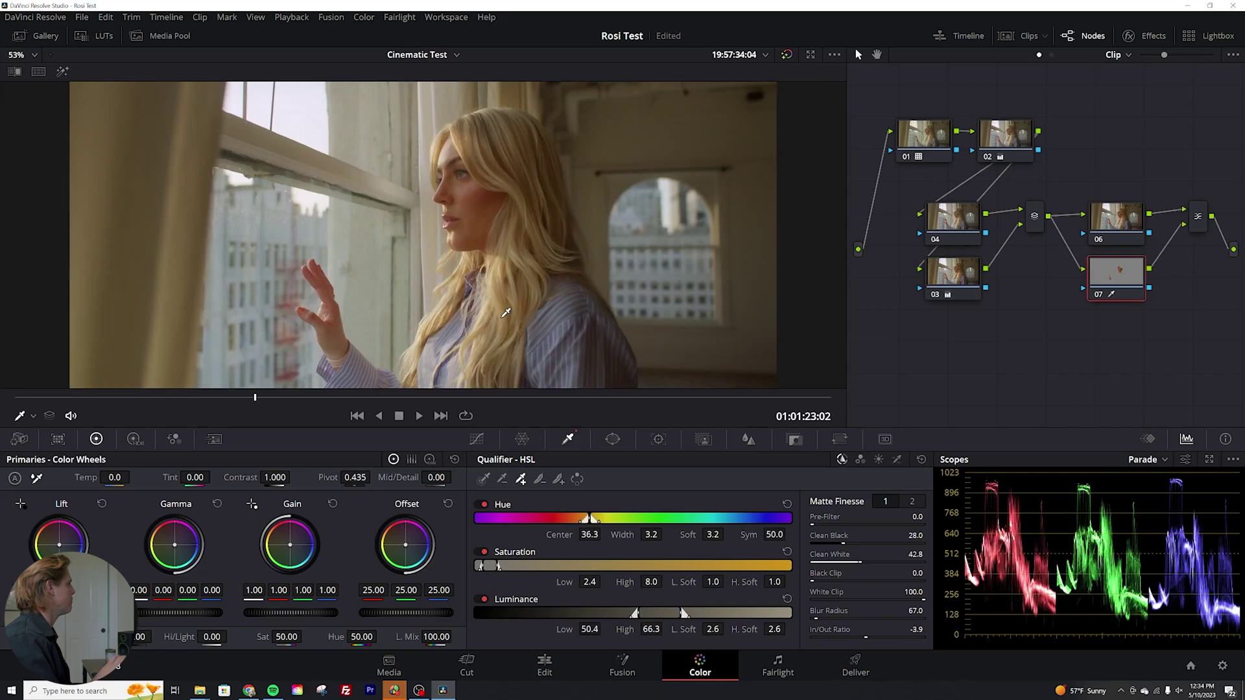
key(shift+z)
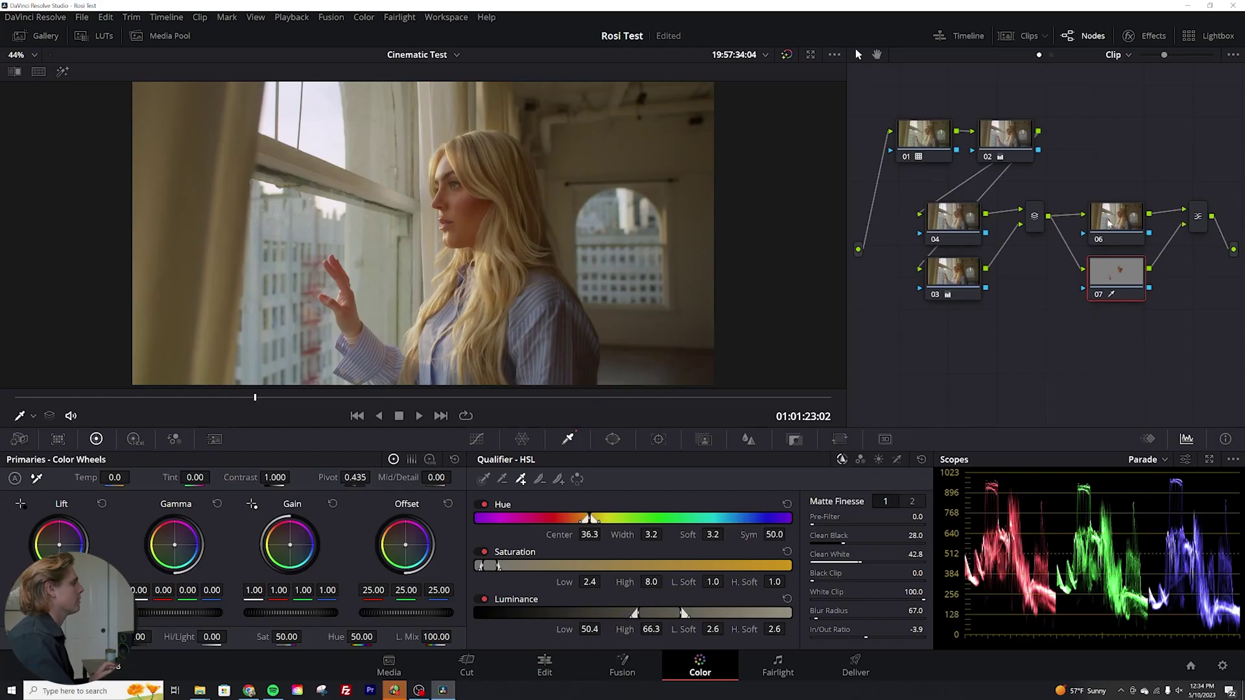
Give node 06 the COSMIC_BM Gen. 5 LUT from the Luth Prod LUTS collection
click(1109, 223)
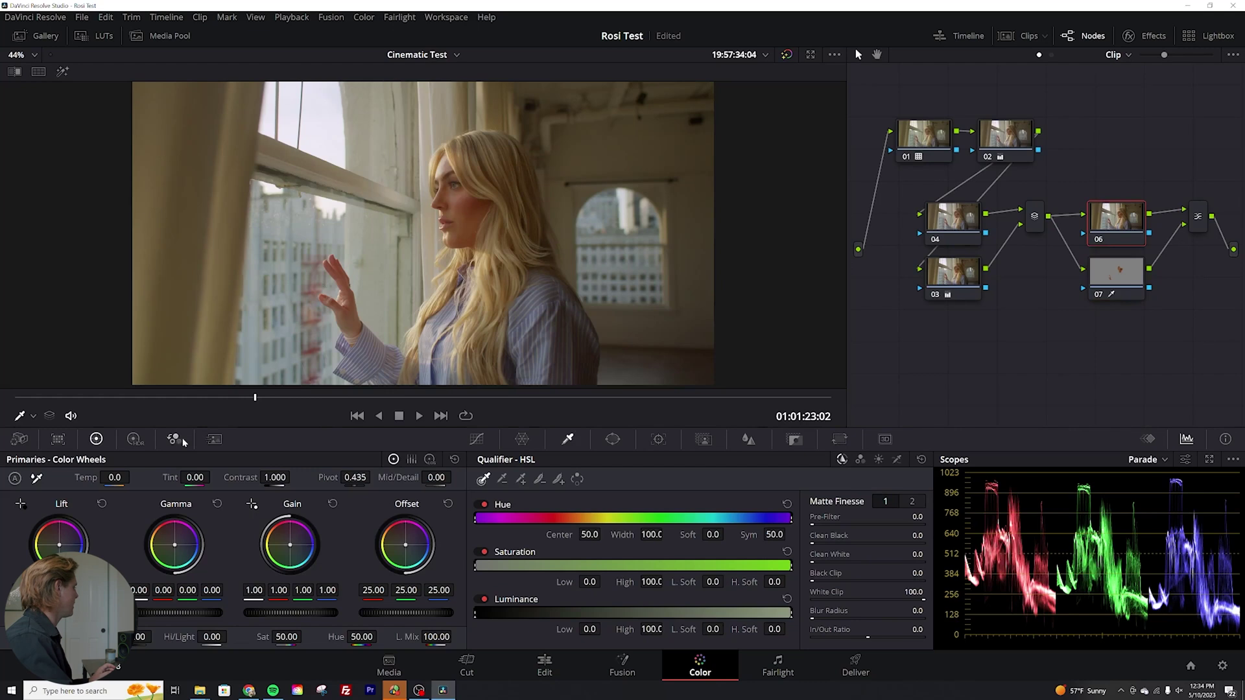
click(100, 37)
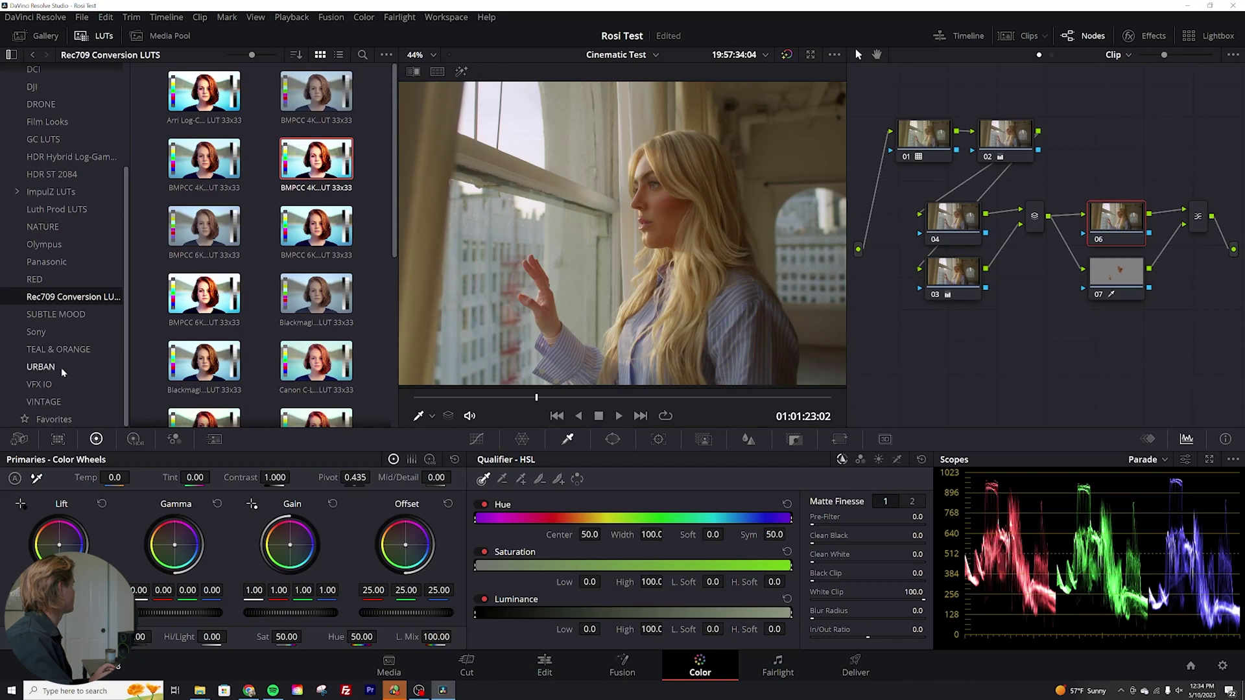
click(56, 209)
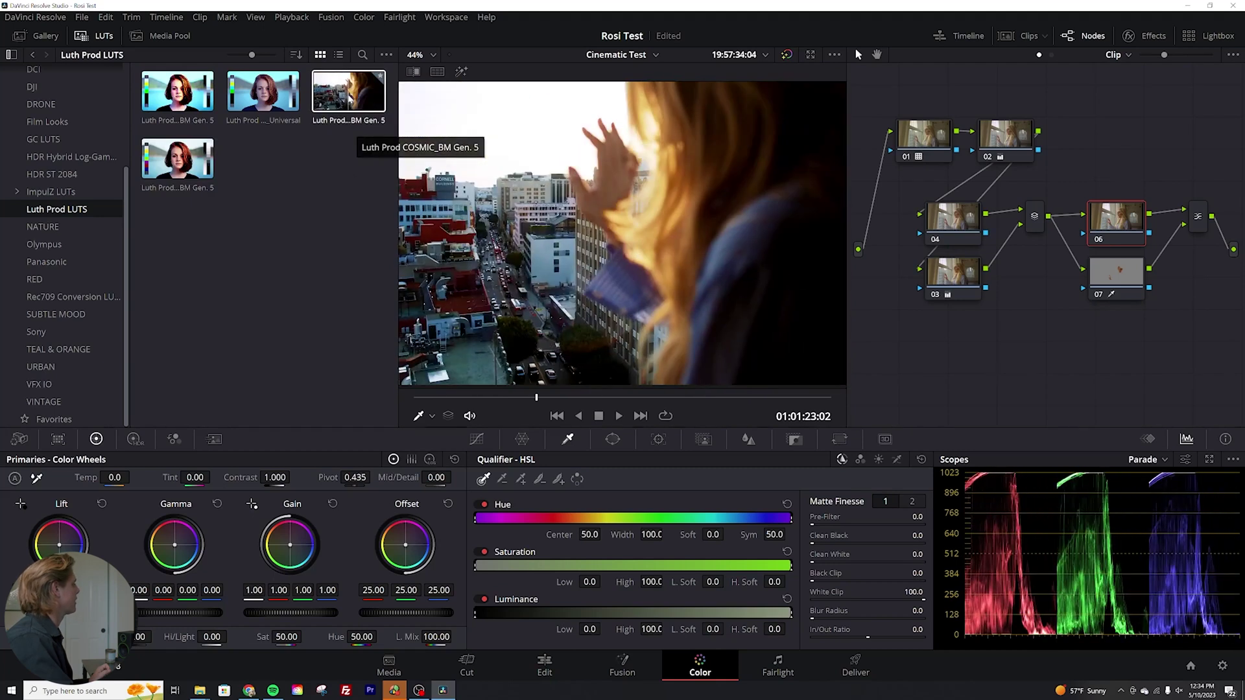
double_click(349, 91)
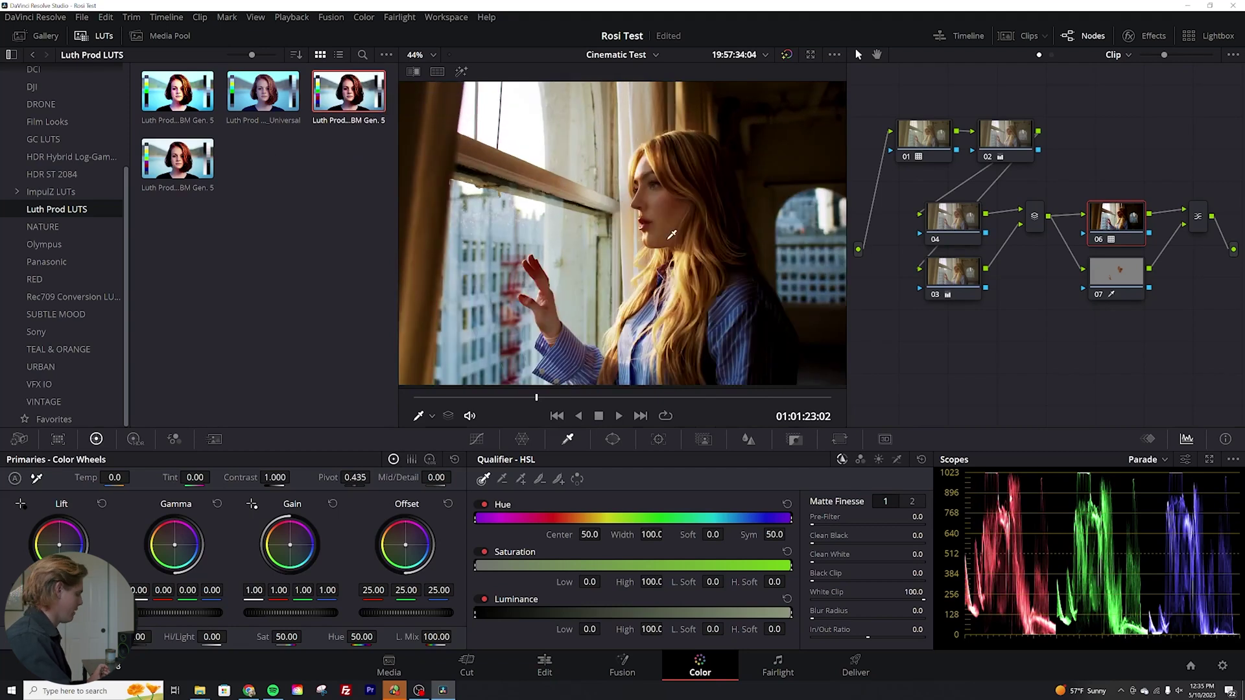
scroll(680, 188, up, 5)
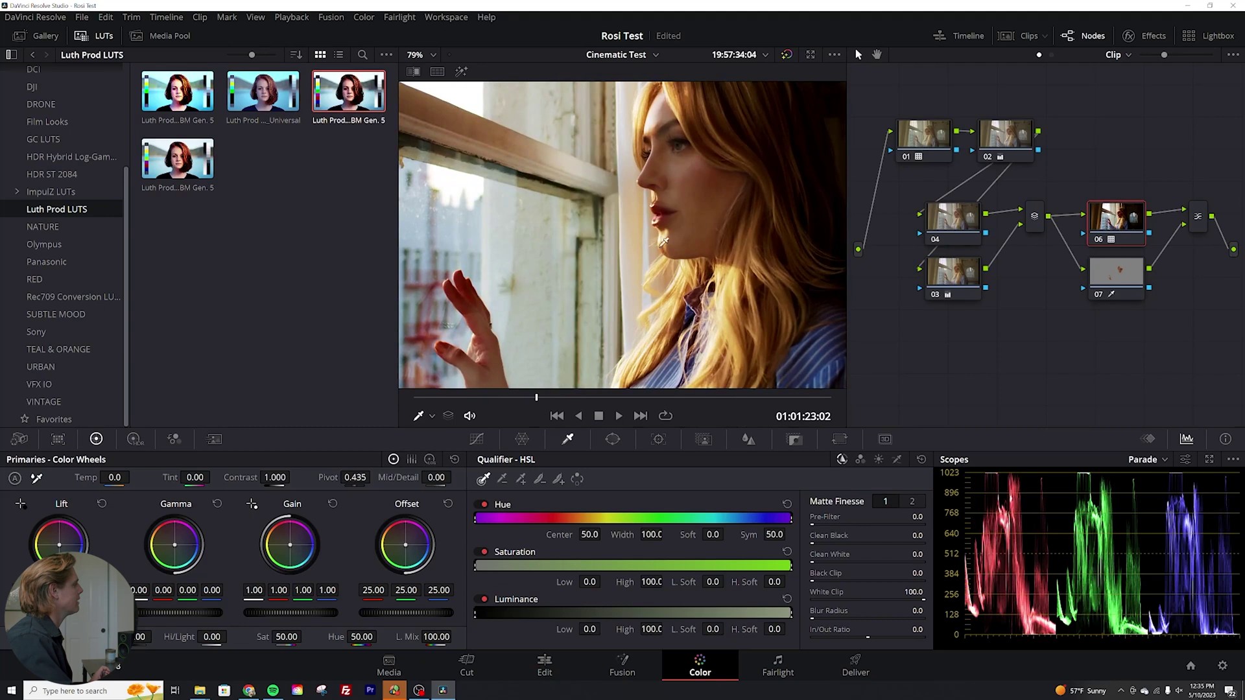
scroll(648, 244, down, 5)
scroll(648, 244, down, 2)
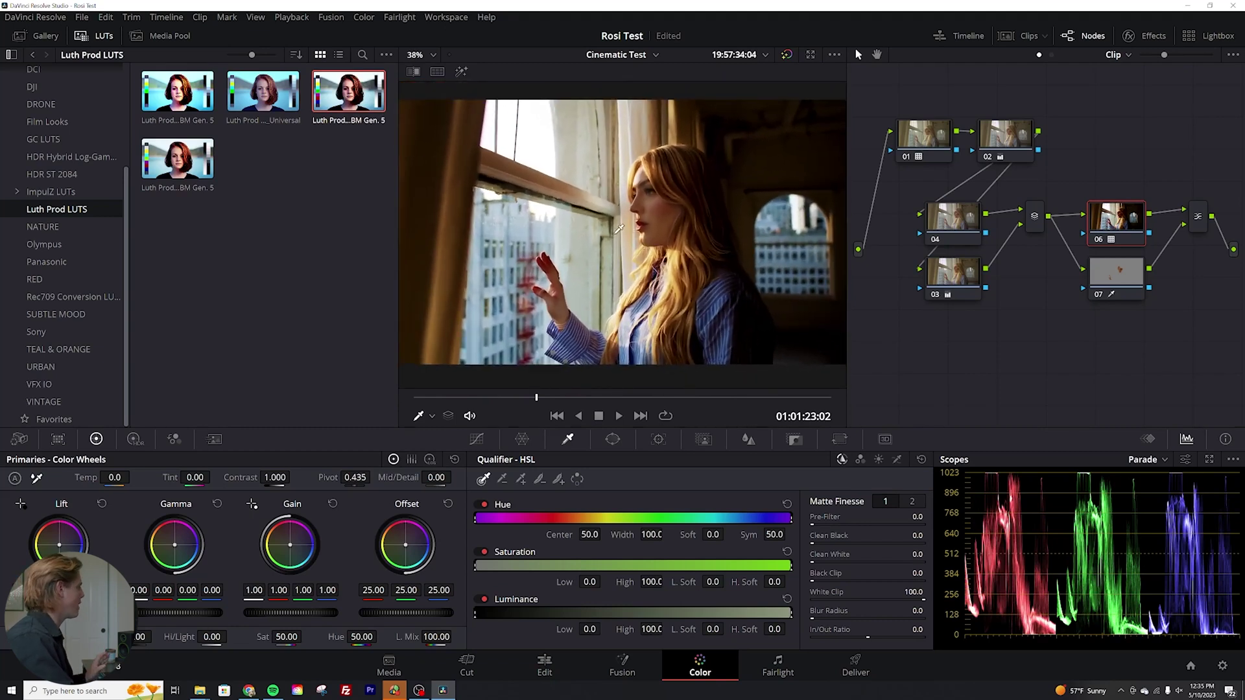
click(794, 439)
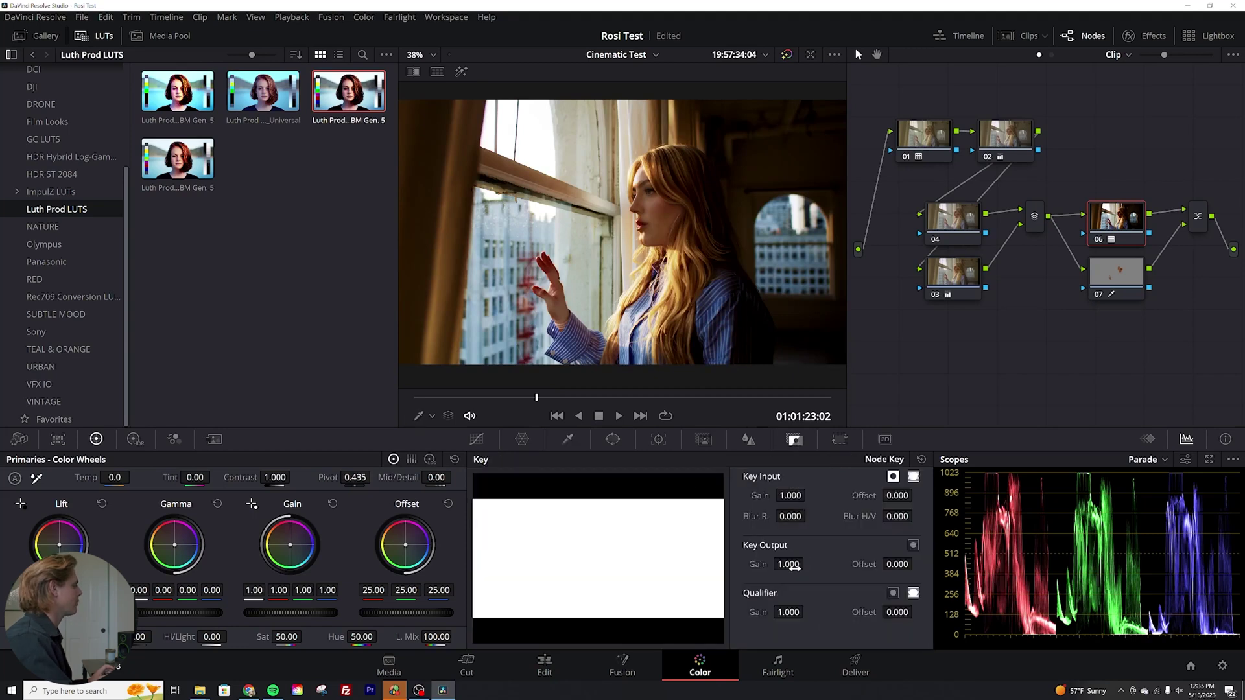
Drop node 06's Key Output Gain to 0, then raise it to 0.292 to blend the LUT
drag(796, 566, 807, 564)
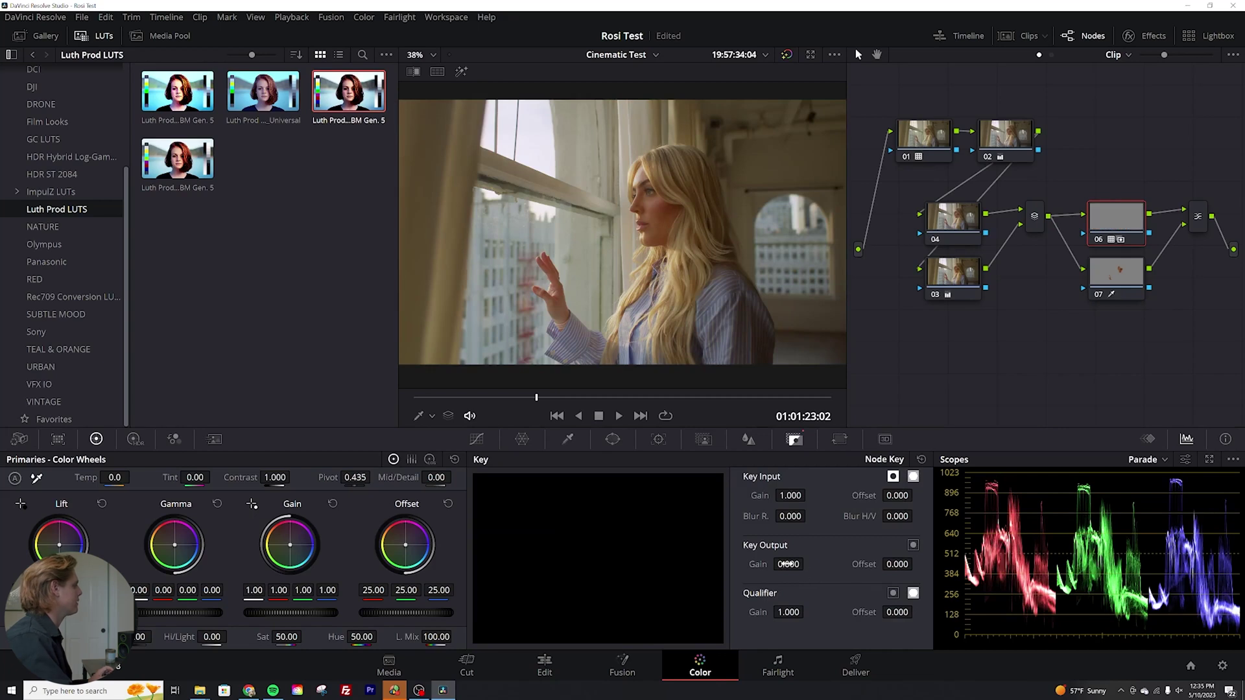
drag(788, 564, 807, 563)
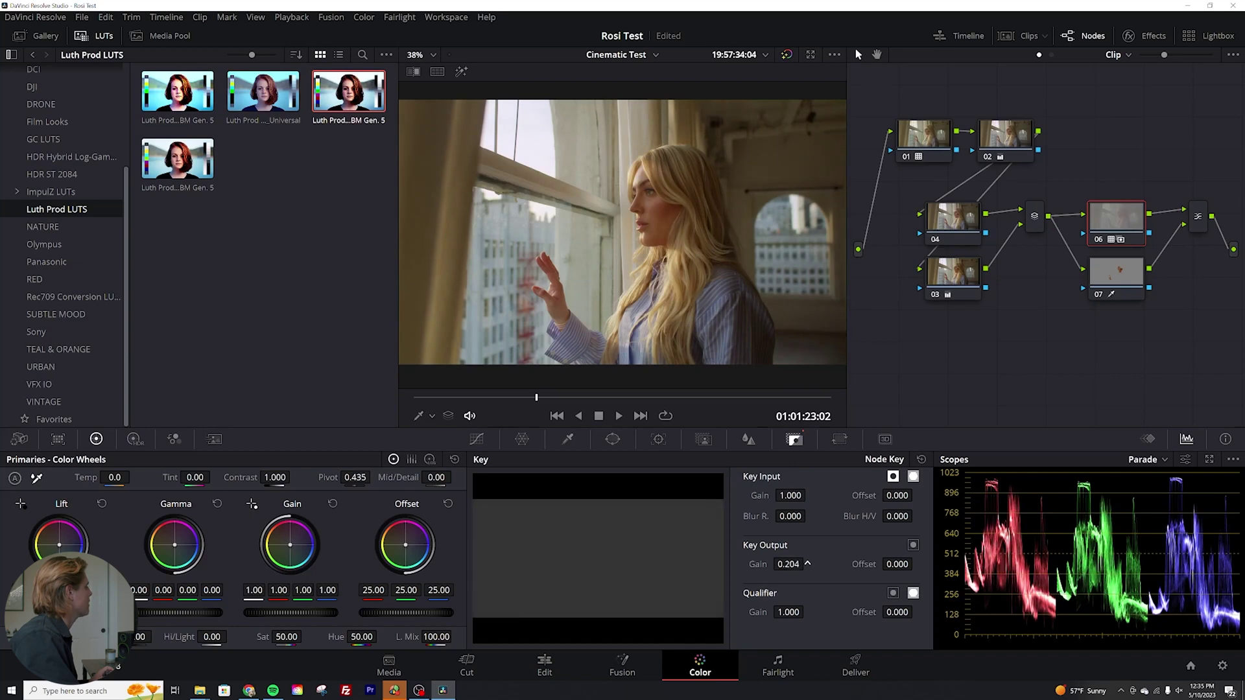
drag(808, 564, 807, 564)
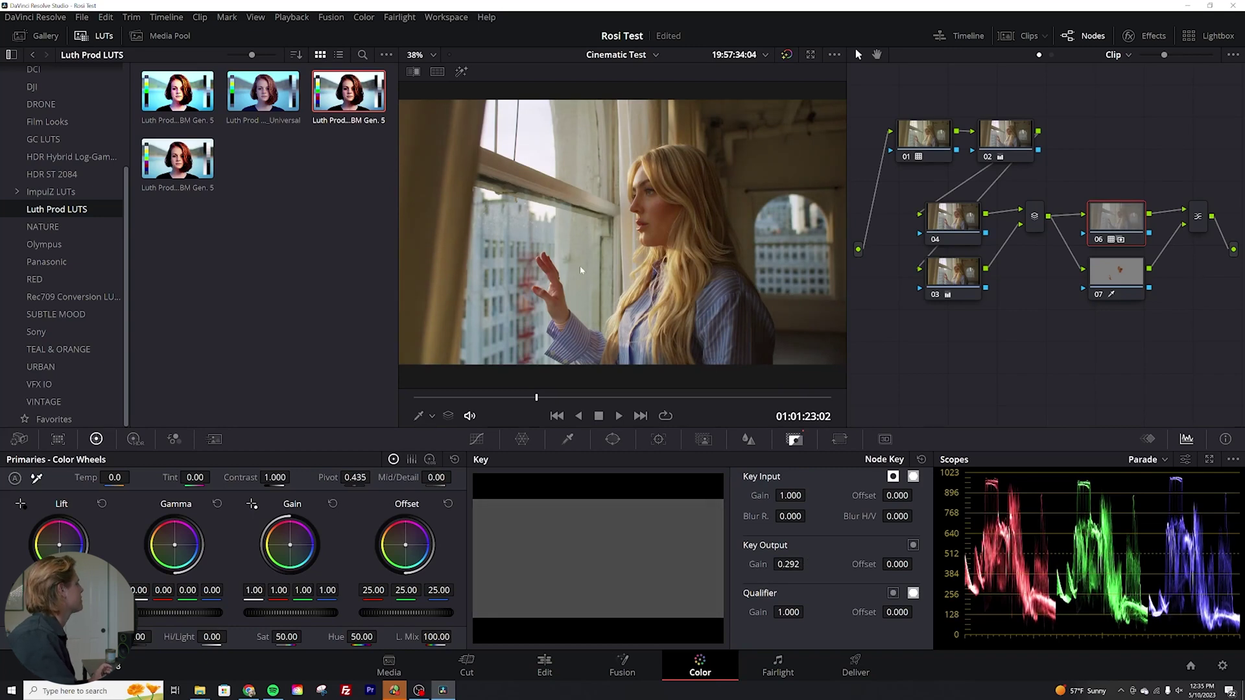
scroll(581, 270, down, 3)
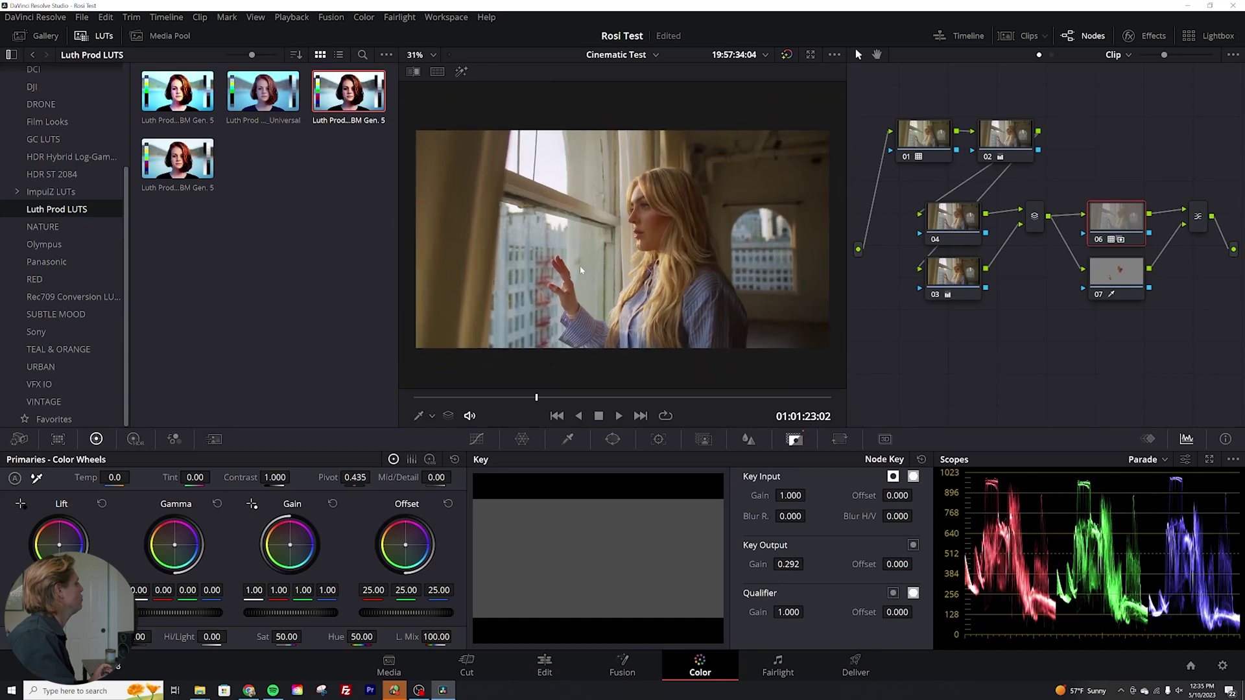
scroll(581, 270, up, 3)
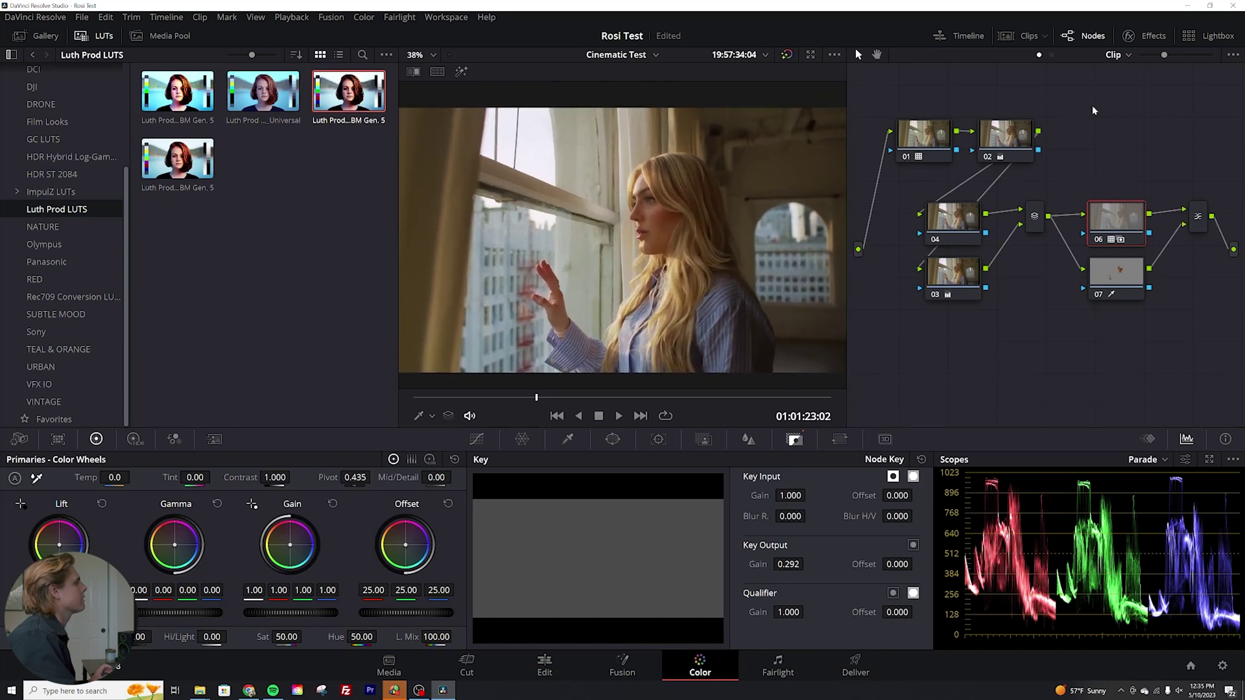
click(952, 273)
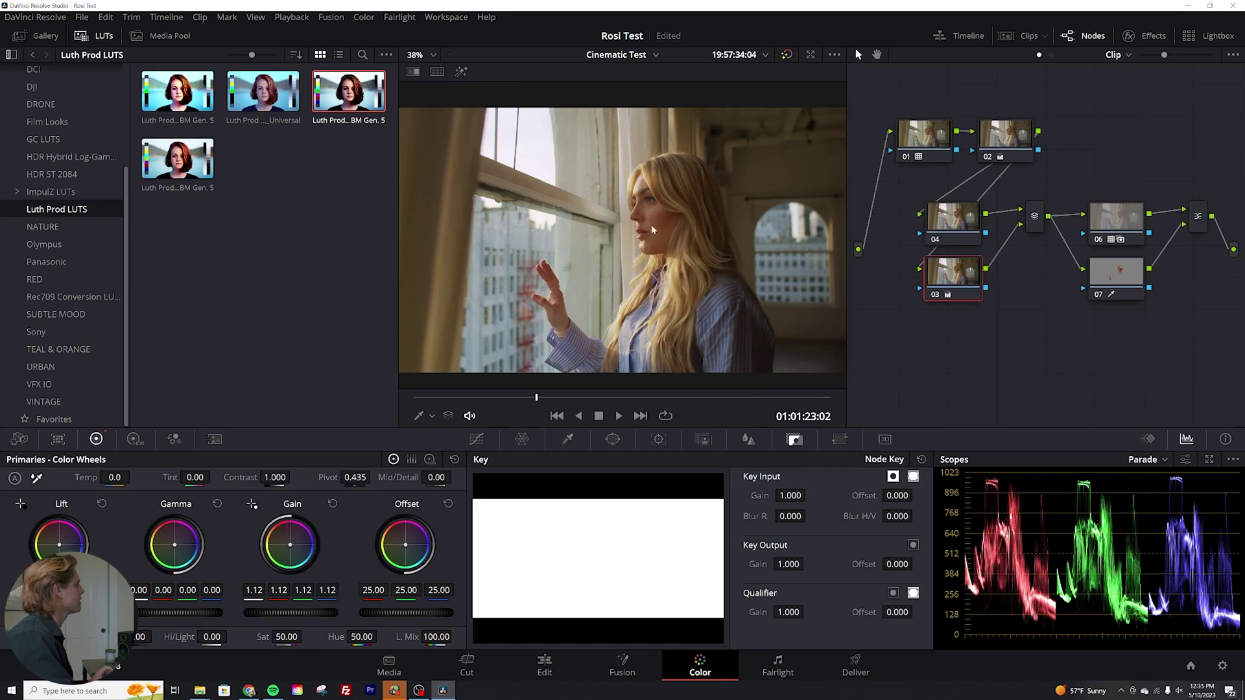
click(929, 140)
Lower node 02's Temp to -534.2, then check node 07 and return to node 06
click(1007, 134)
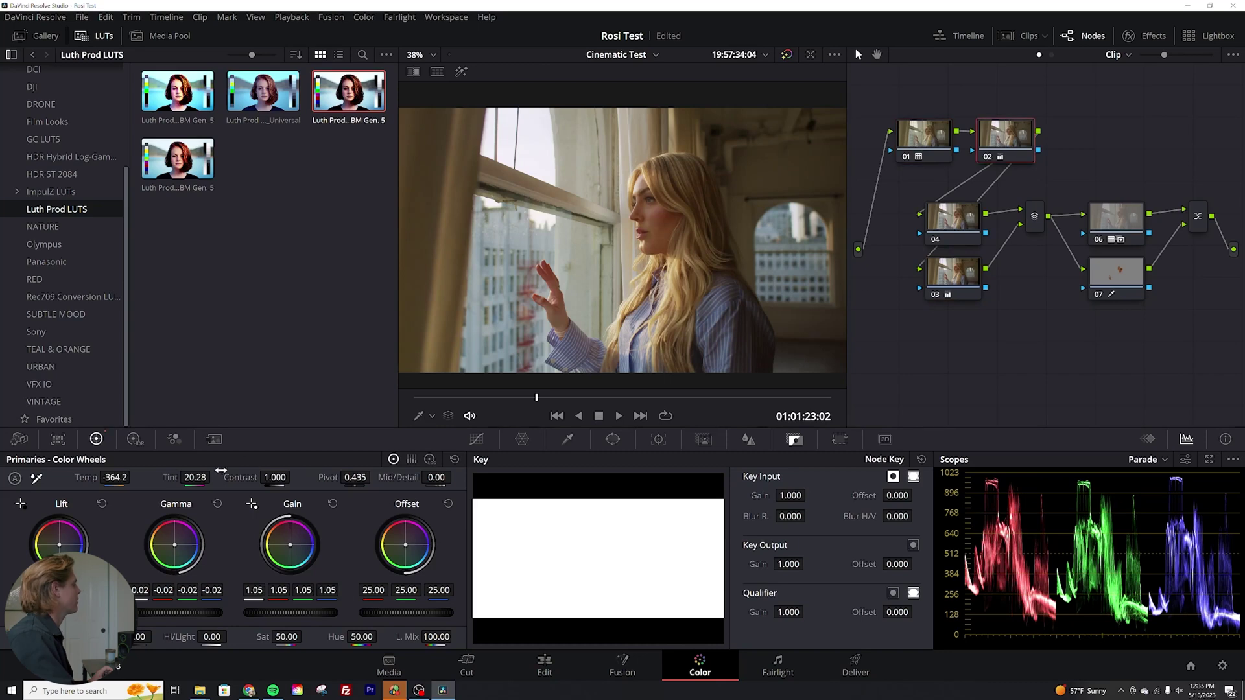
drag(115, 477, 105, 477)
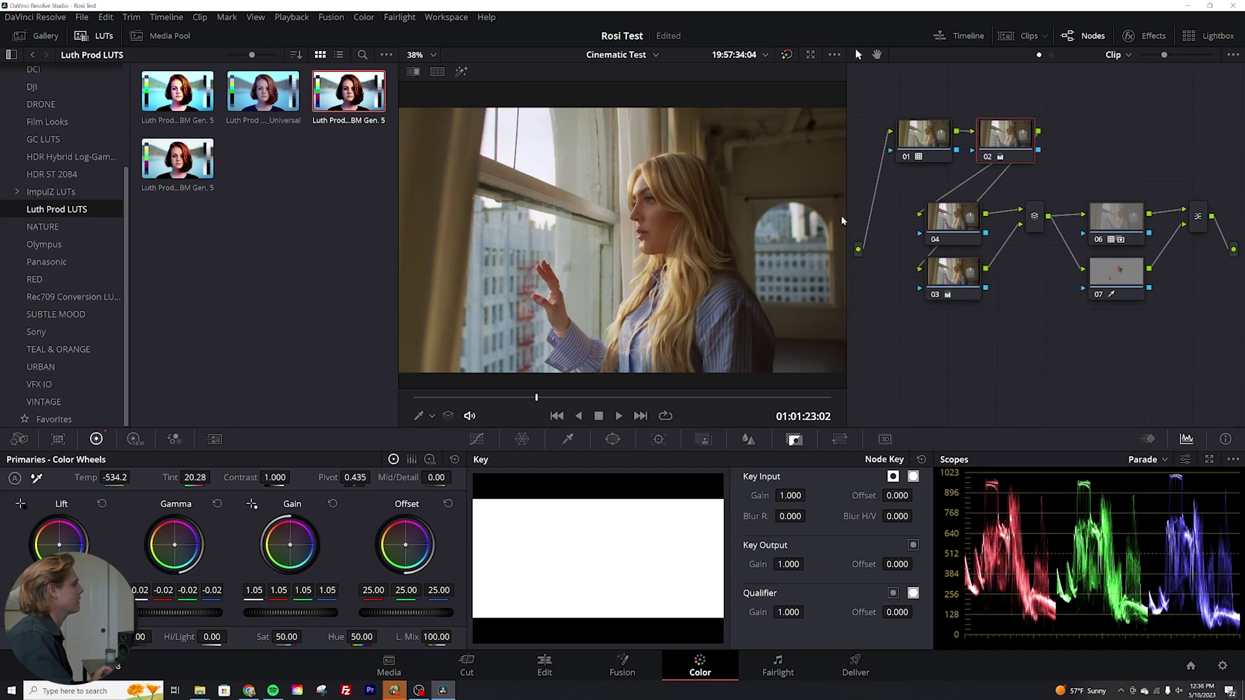
click(1116, 278)
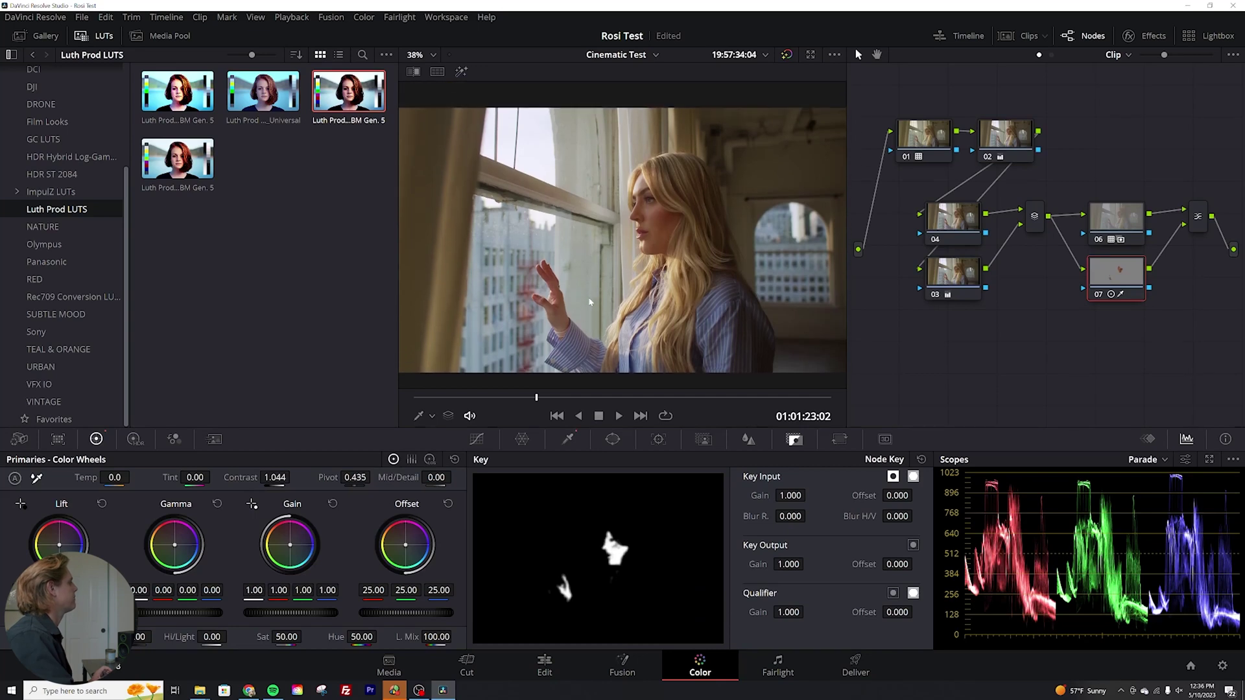
scroll(590, 302, down, 1)
click(1117, 219)
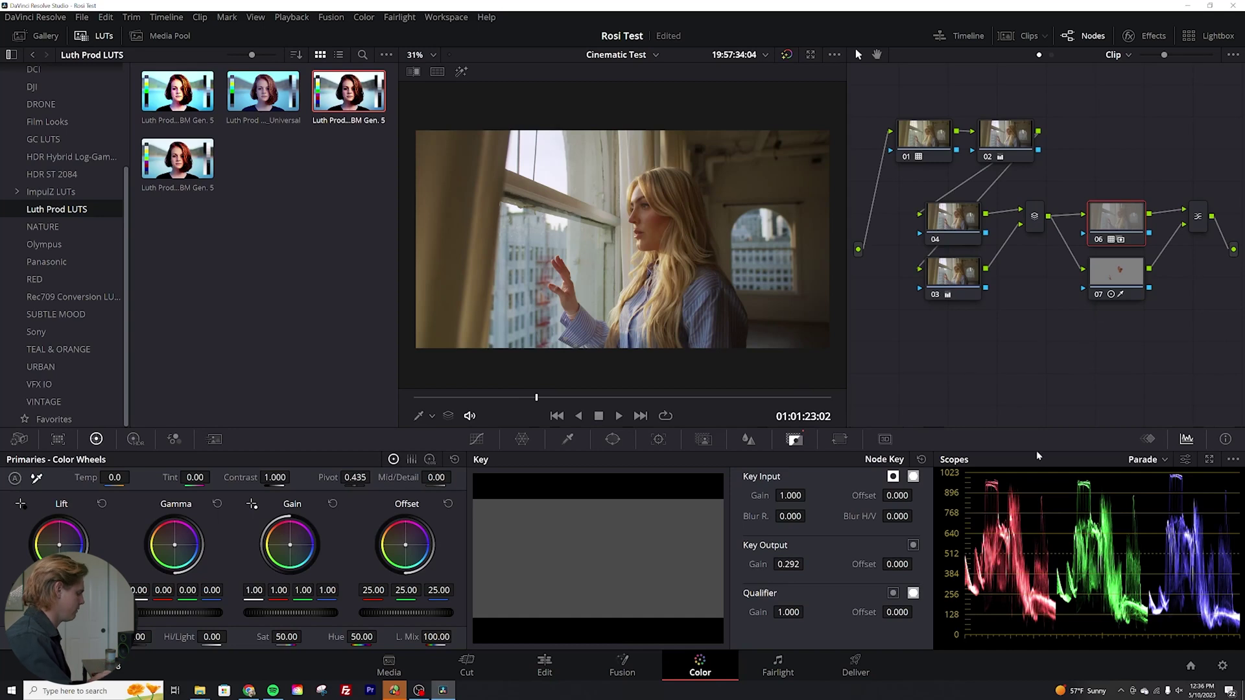
Bypass node 06 with Ctrl+D to compare, and reduce its Key Output Gain to 0.240
key(ctrl+d)
key(ctrl+d)
key(ctrl+d)
key(ctrl+d)
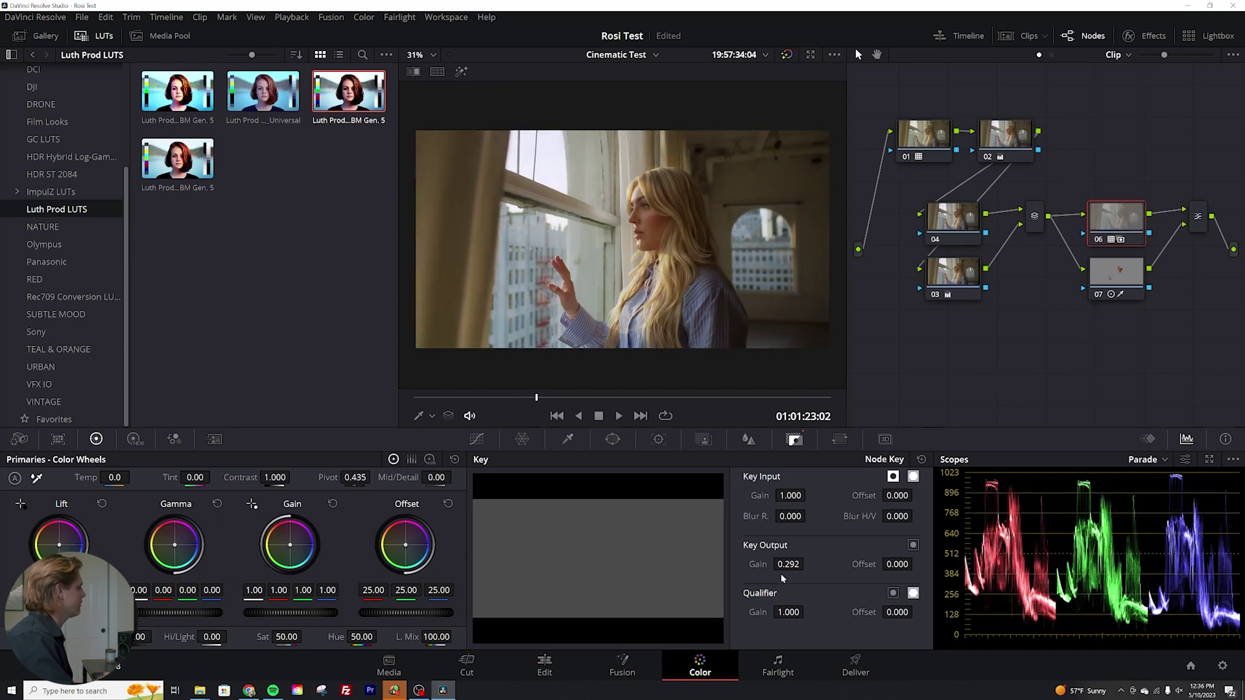
drag(789, 564, 778, 564)
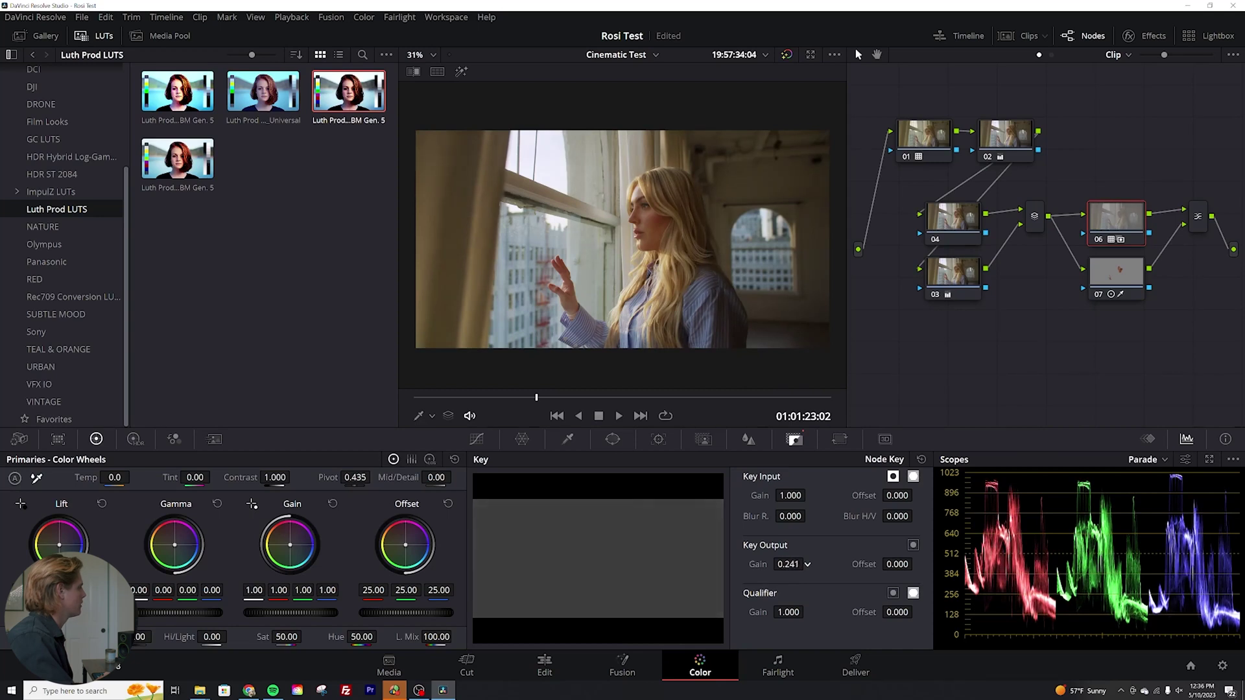
key(ctrl+d)
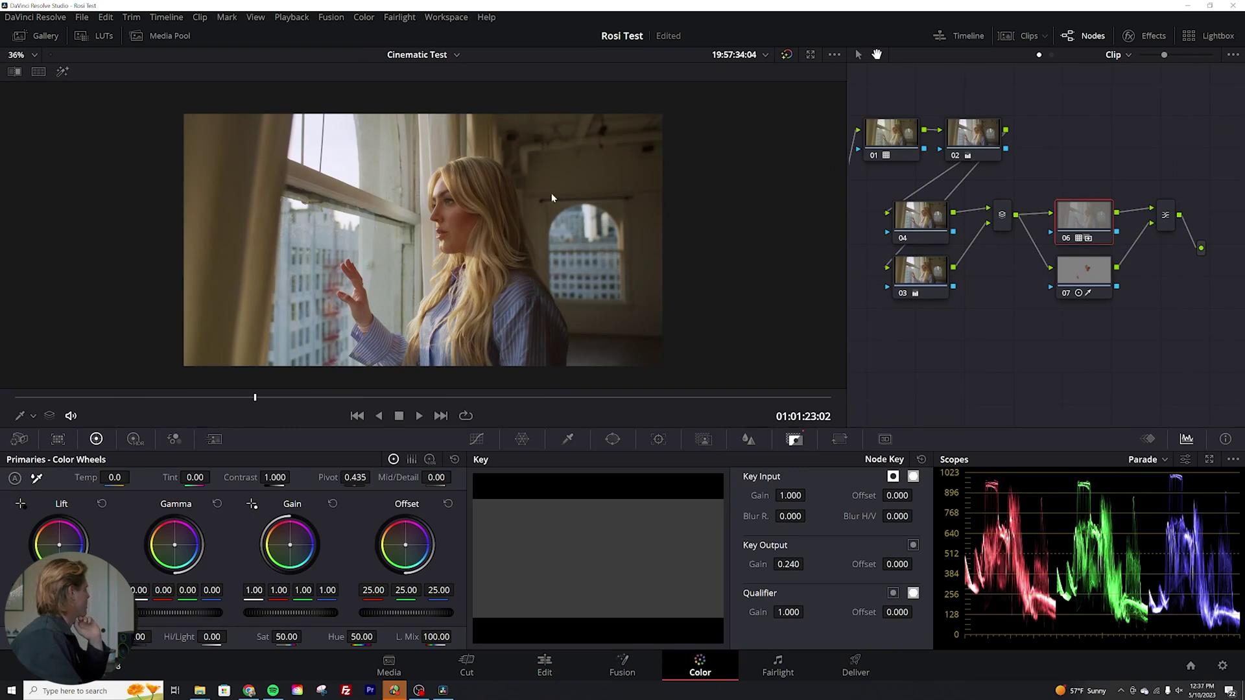
click(478, 440)
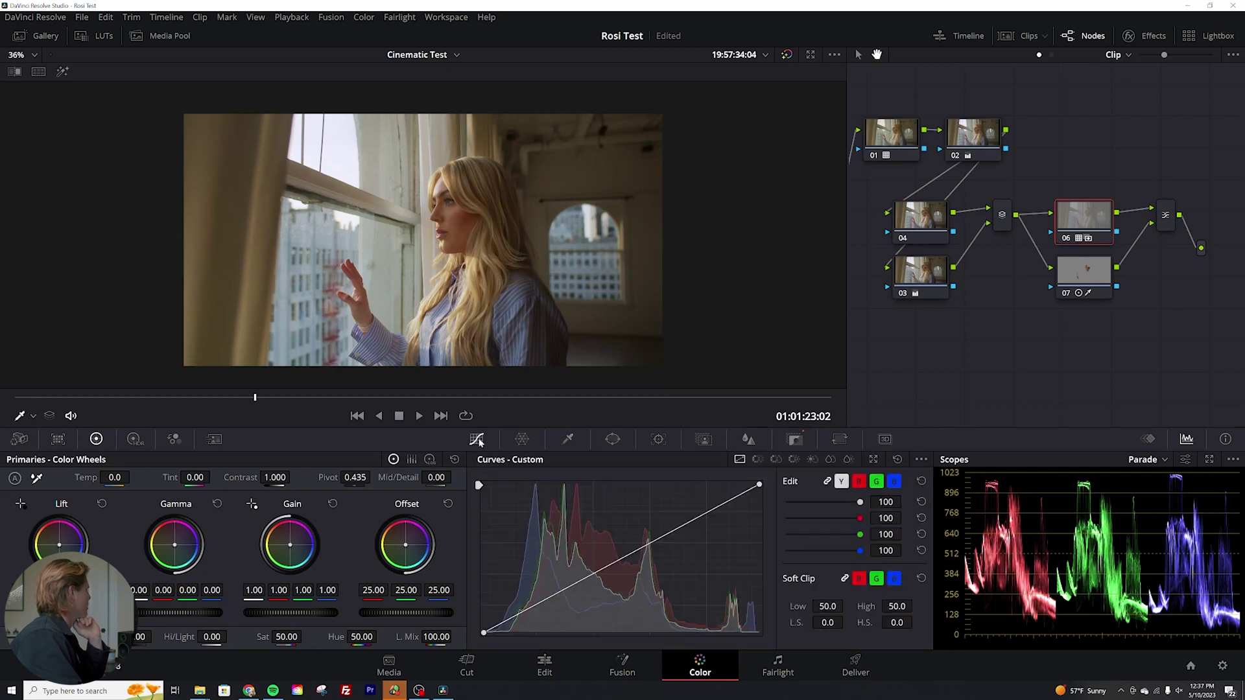
Lift teal and blue saturation to about 1.09 on node 06's Hue vs Sat curve
click(775, 460)
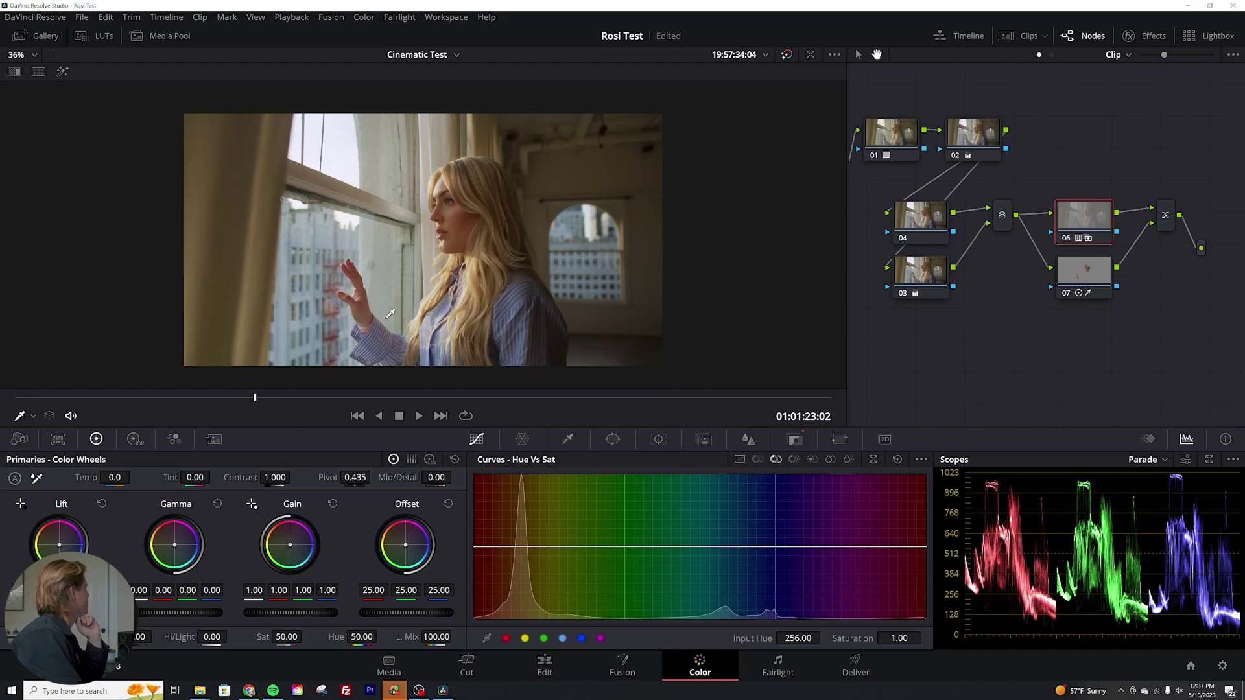
click(602, 267)
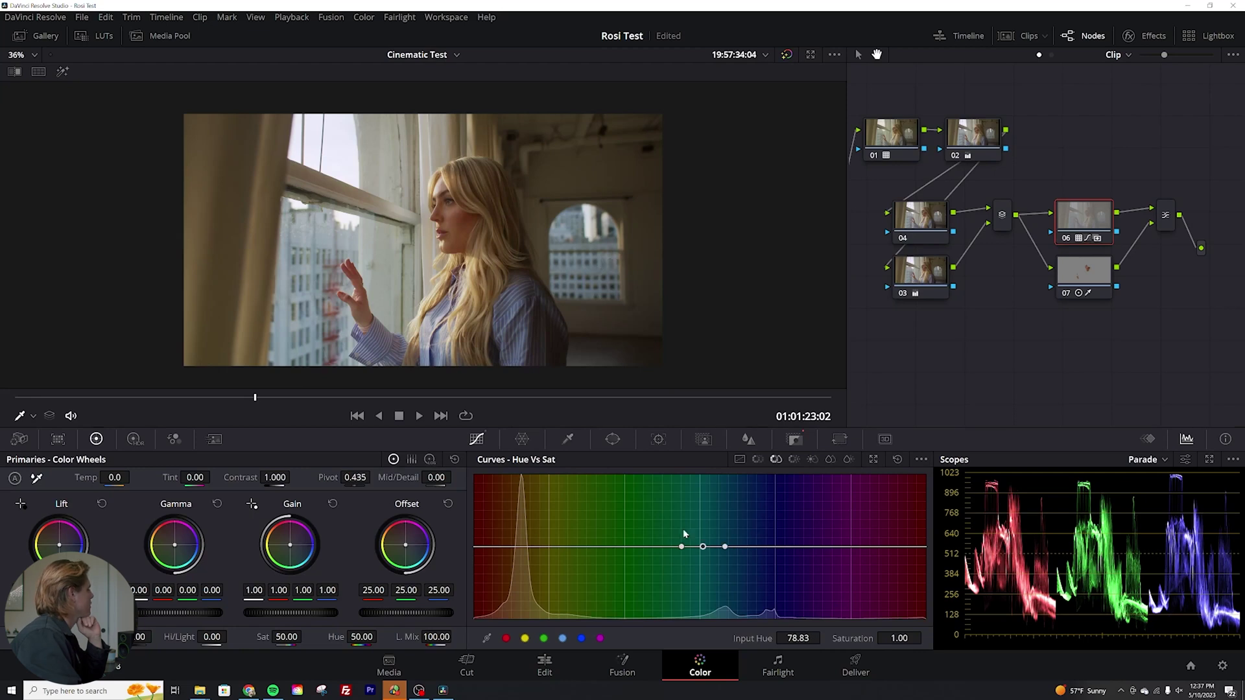
mouse_move(703, 546)
mouse_down()
mouse_move(703, 508)
mouse_move(703, 583)
mouse_move(705, 499)
mouse_move(700, 549)
mouse_up()
click(524, 291)
mouse_move(759, 546)
mouse_down()
mouse_move(753, 490)
mouse_move(762, 543)
mouse_up()
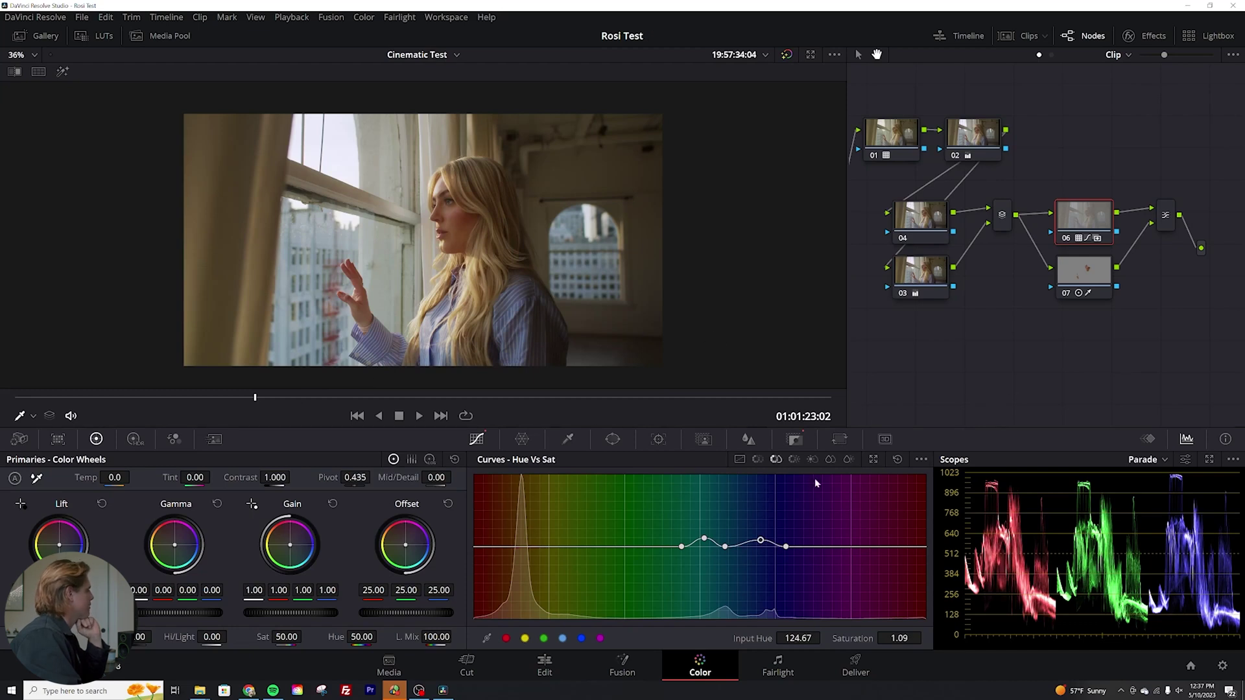
Pull node 06's red curve down slightly in the shadows, upper mids and highlights
click(739, 459)
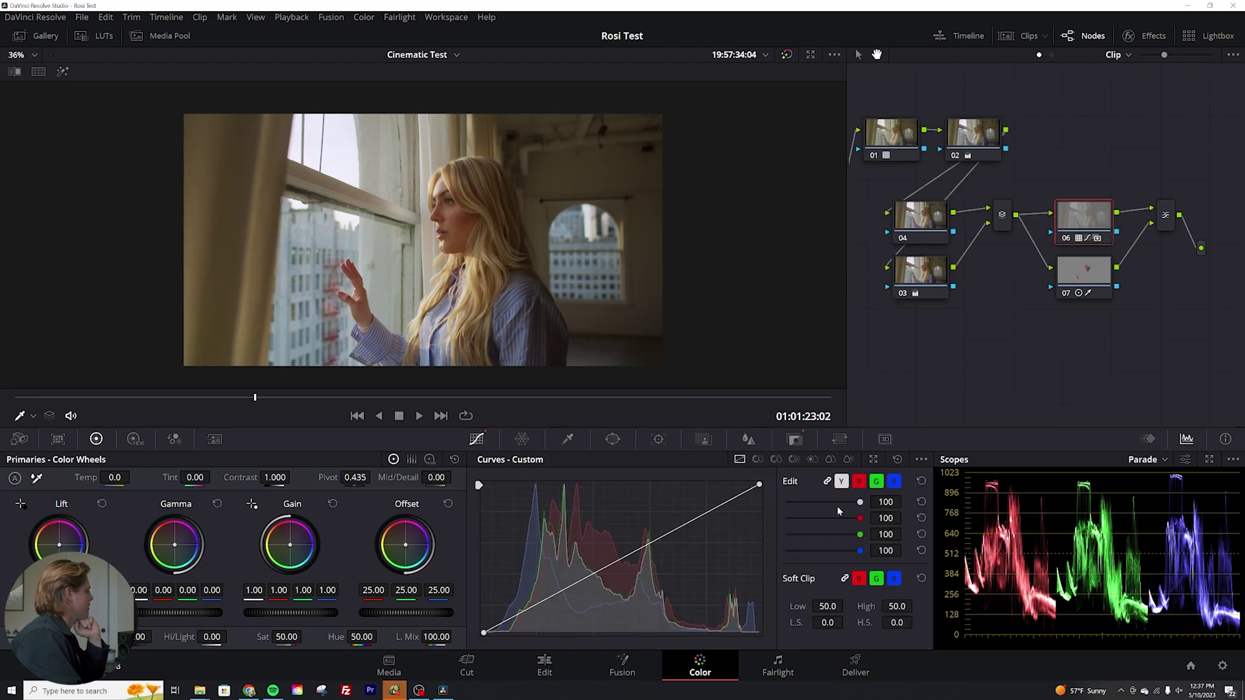
click(860, 482)
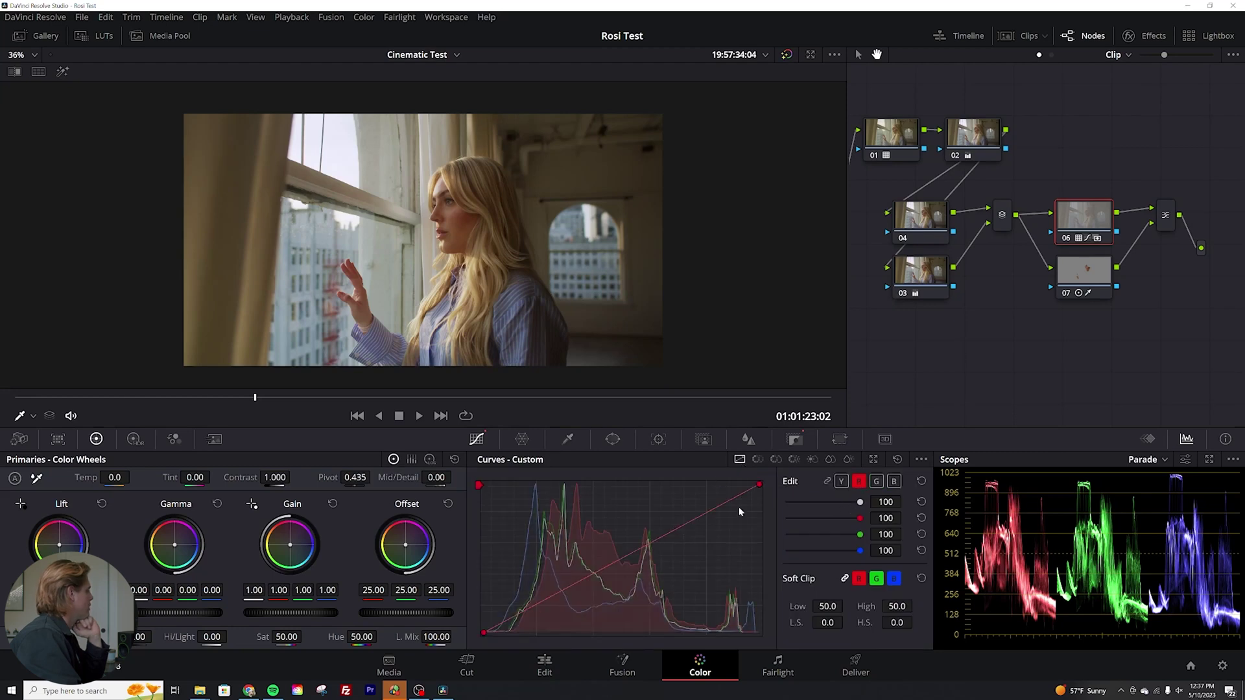
mouse_move(535, 605)
mouse_down()
mouse_move(554, 616)
mouse_move(546, 605)
mouse_up()
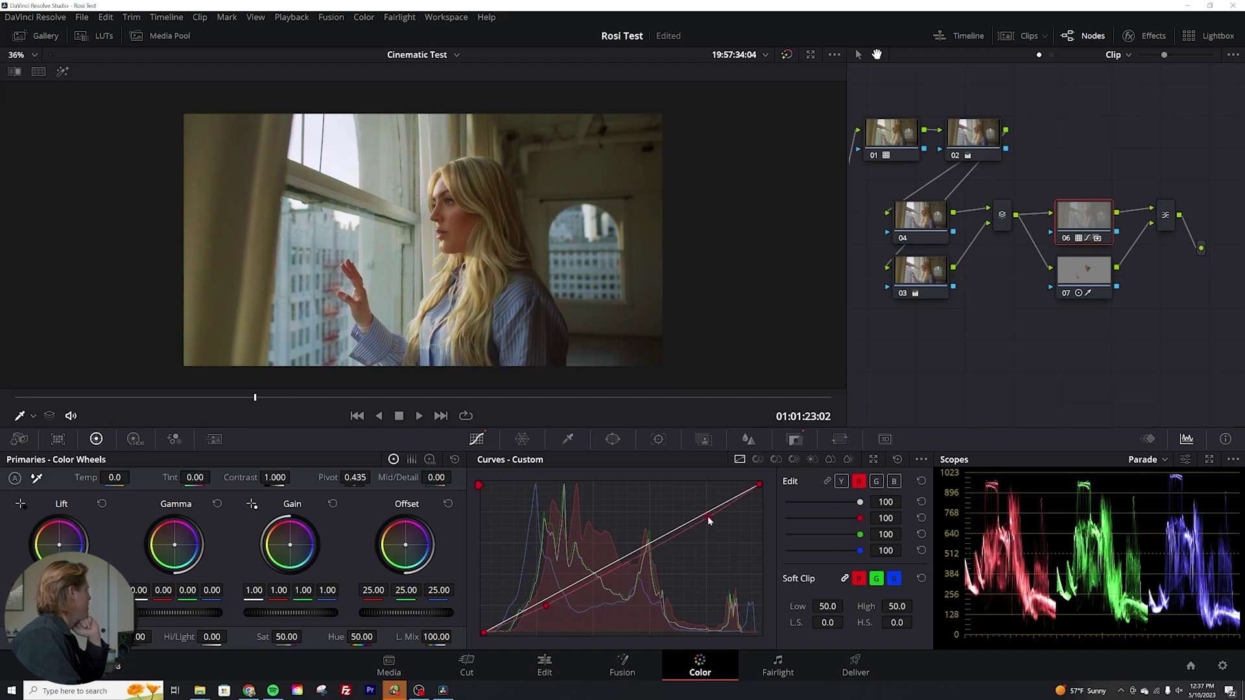
drag(710, 518, 711, 522)
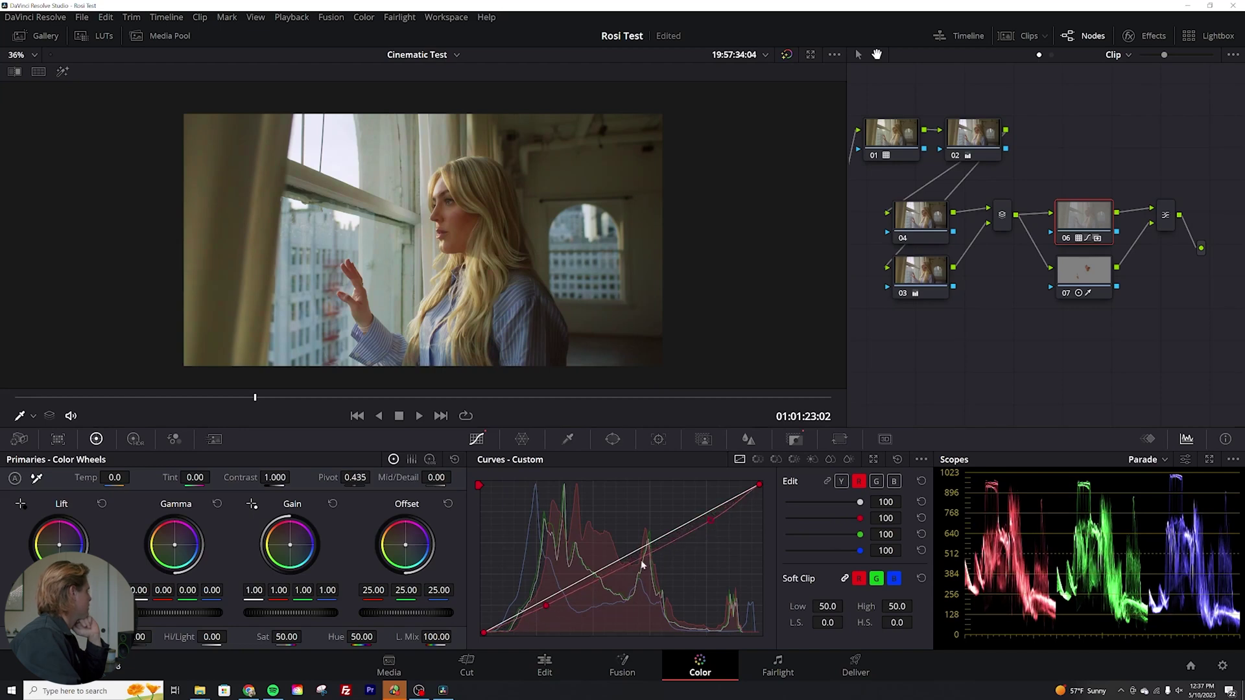
mouse_move(625, 558)
mouse_down()
mouse_move(617, 539)
mouse_move(624, 570)
mouse_up()
Raise the blue curve in the shadows and lower it in the highlights
click(894, 482)
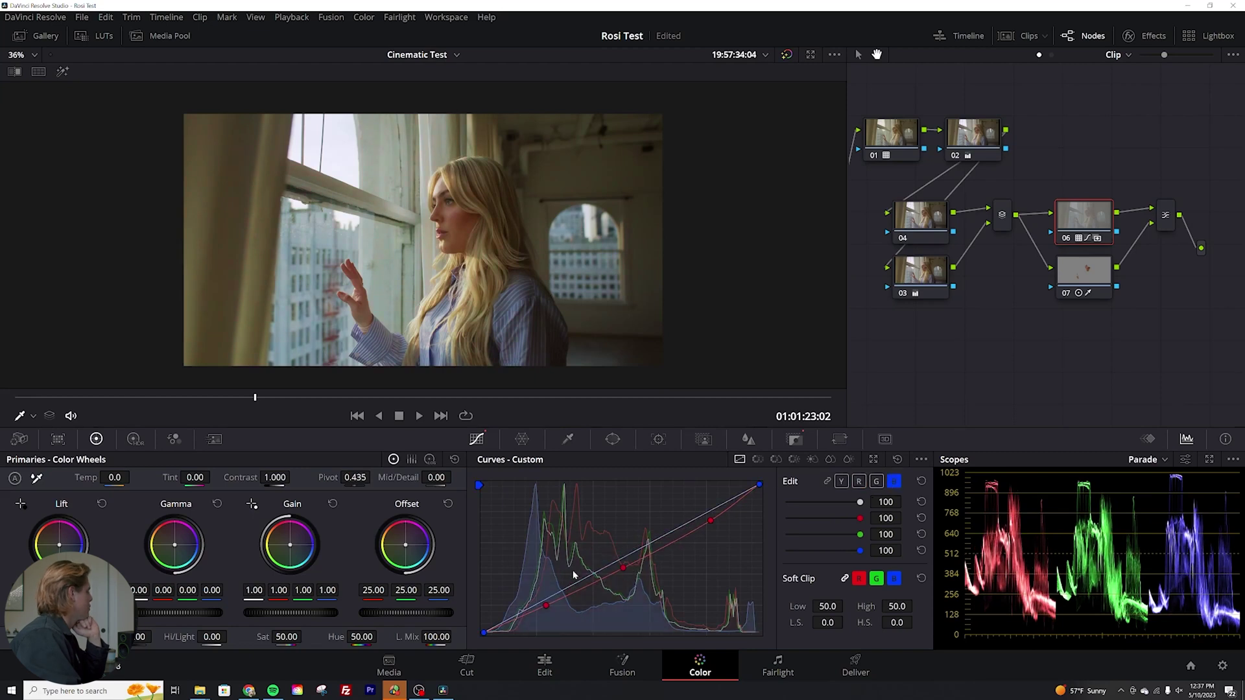
mouse_move(546, 594)
mouse_down()
mouse_move(536, 582)
mouse_move(540, 595)
mouse_up()
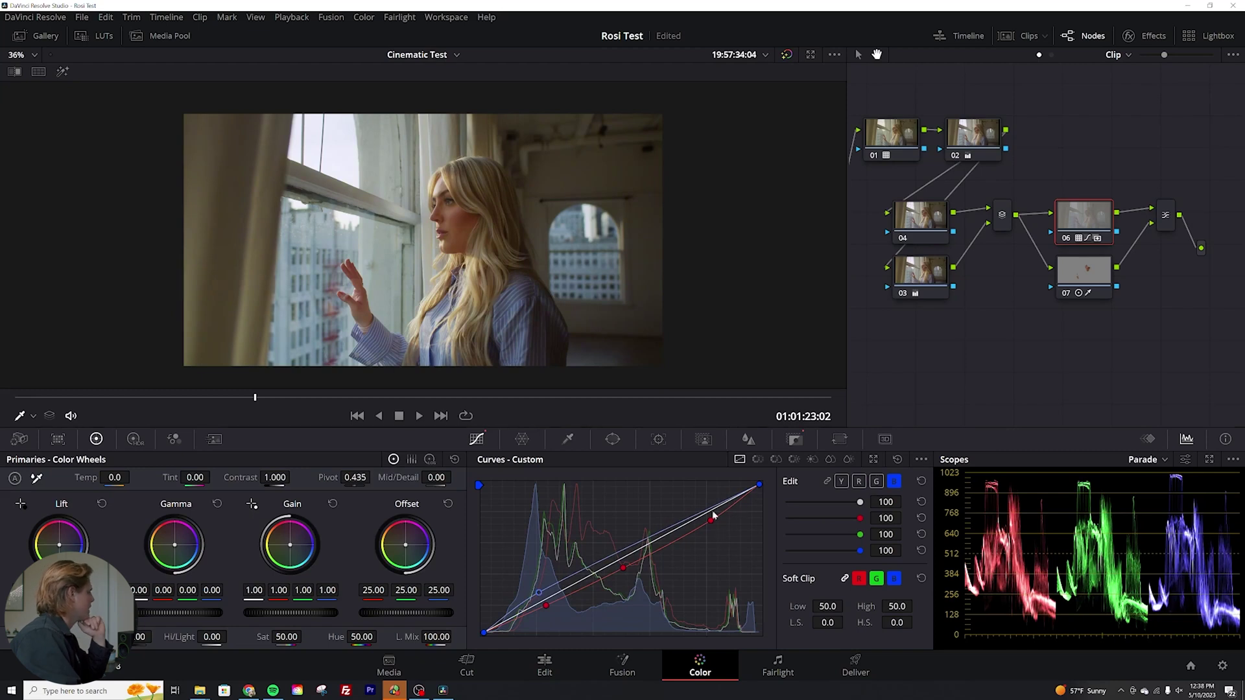
mouse_move(708, 513)
mouse_down()
mouse_move(719, 534)
mouse_move(690, 484)
mouse_move(712, 521)
mouse_up()
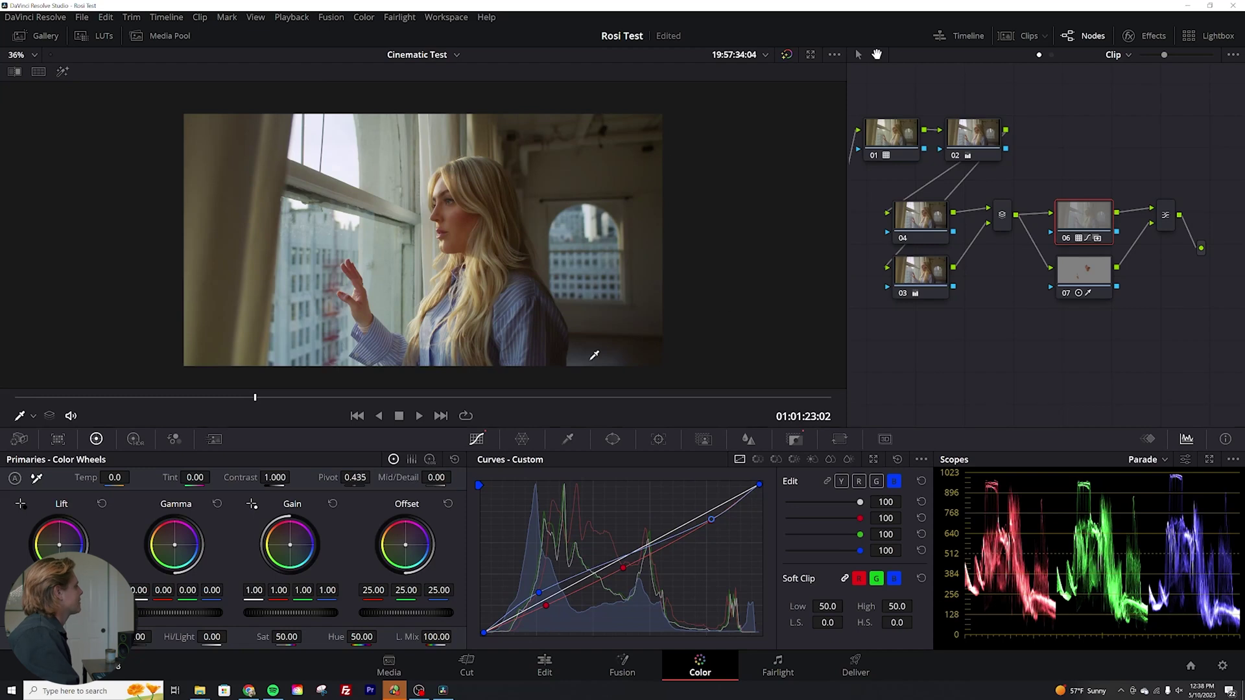
scroll(655, 349, up, 5)
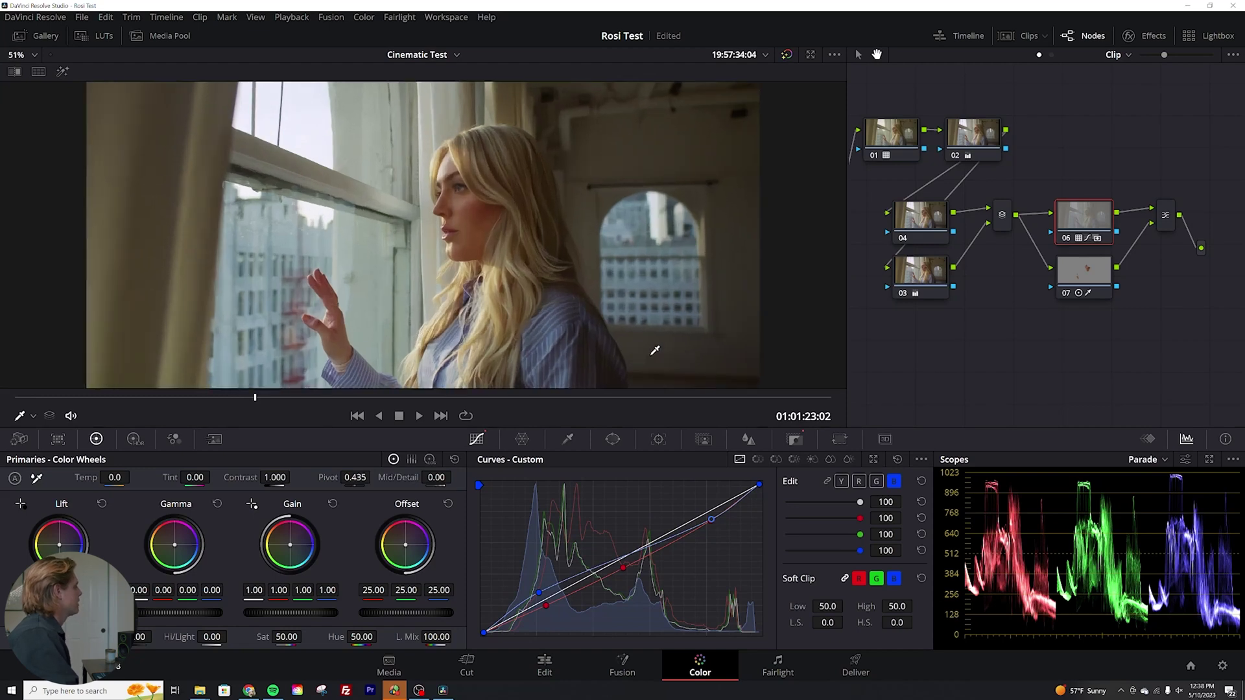
scroll(658, 344, up, 2)
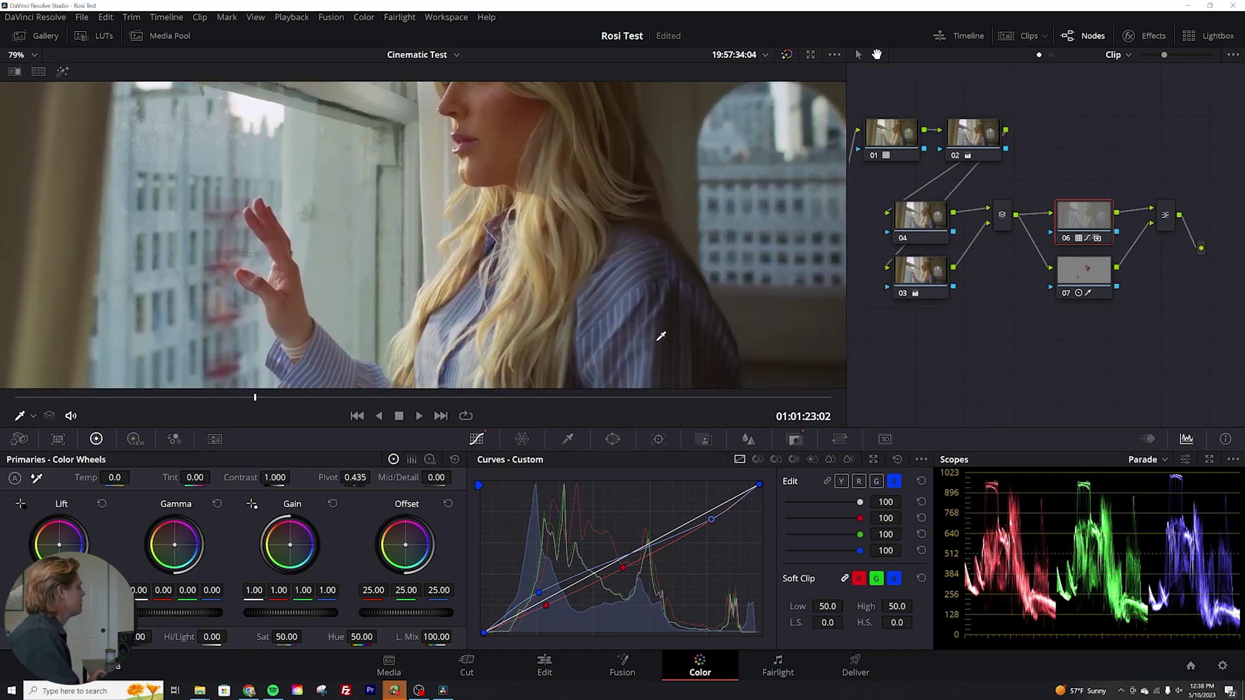
scroll(684, 337, down, 2)
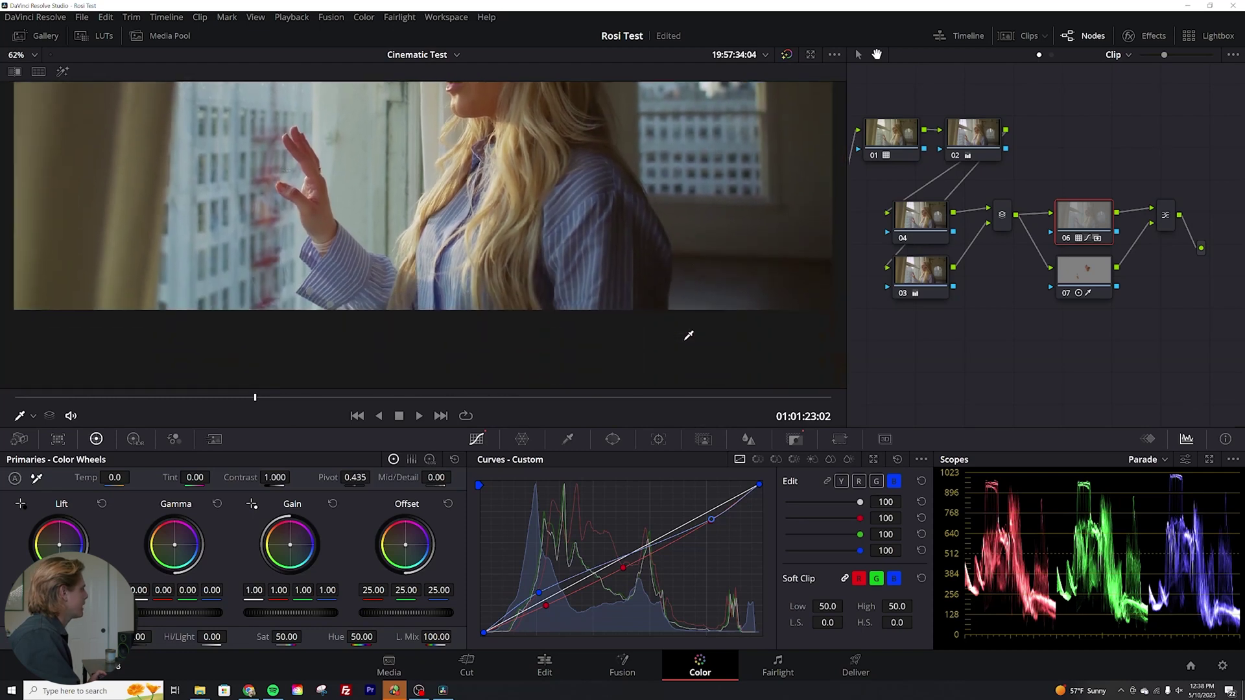
scroll(689, 335, up, 5)
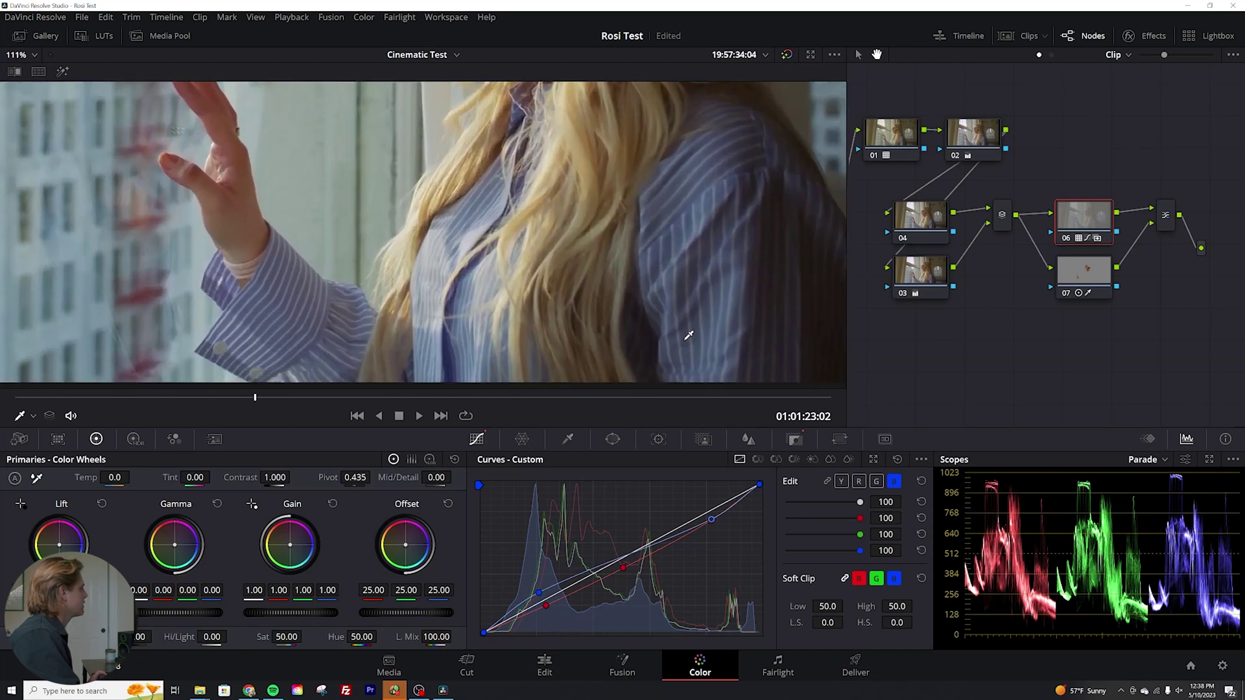
drag(539, 594, 530, 564)
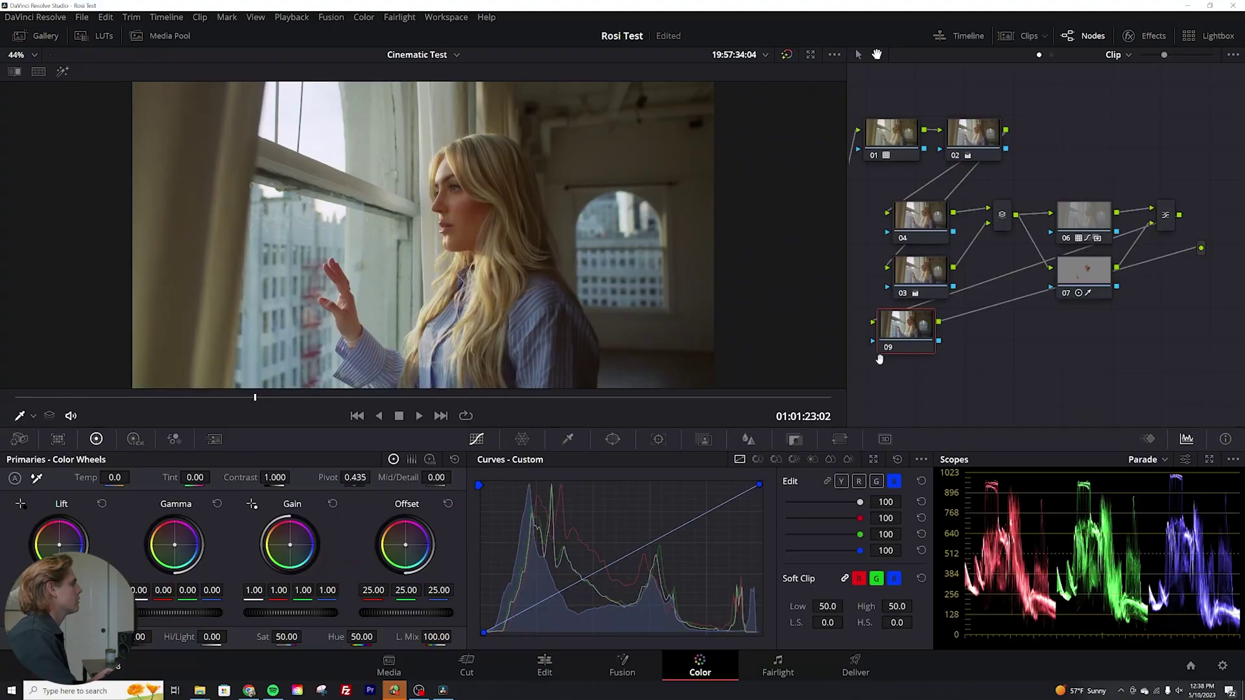
Reposition node 09 and set its Lum vs Sat curve to zero saturation at black, full by 0.14 luminance
drag(878, 356, 927, 360)
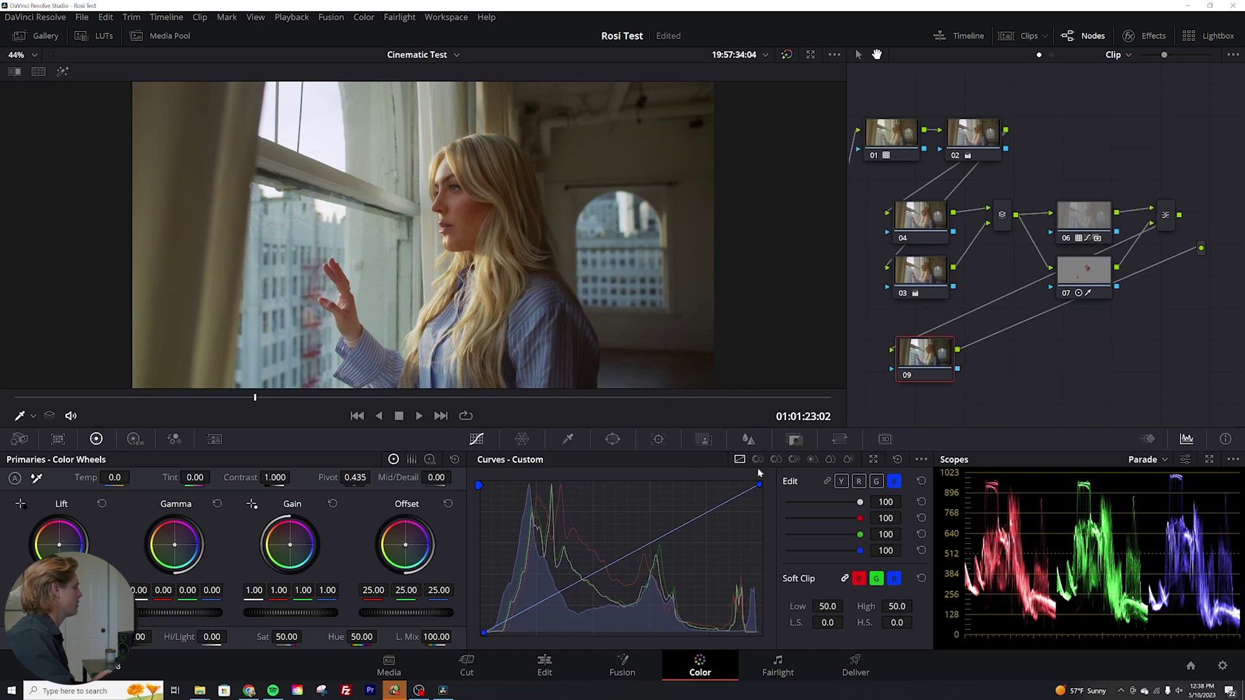
click(832, 461)
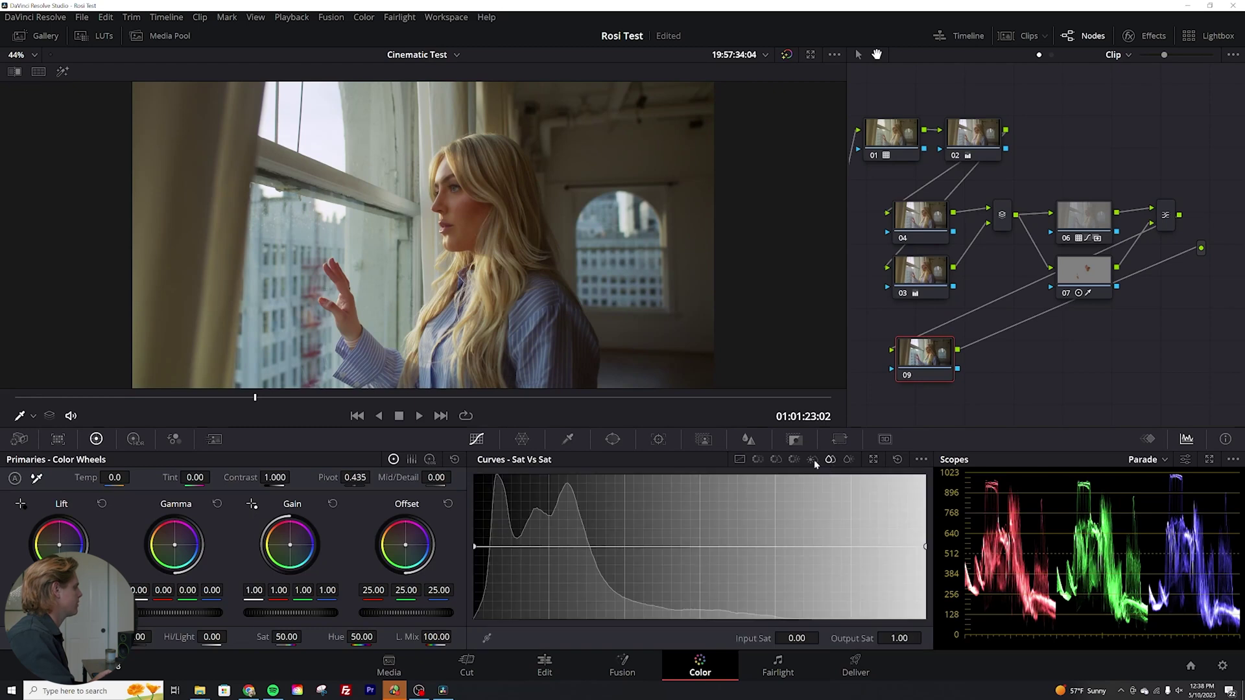
click(813, 460)
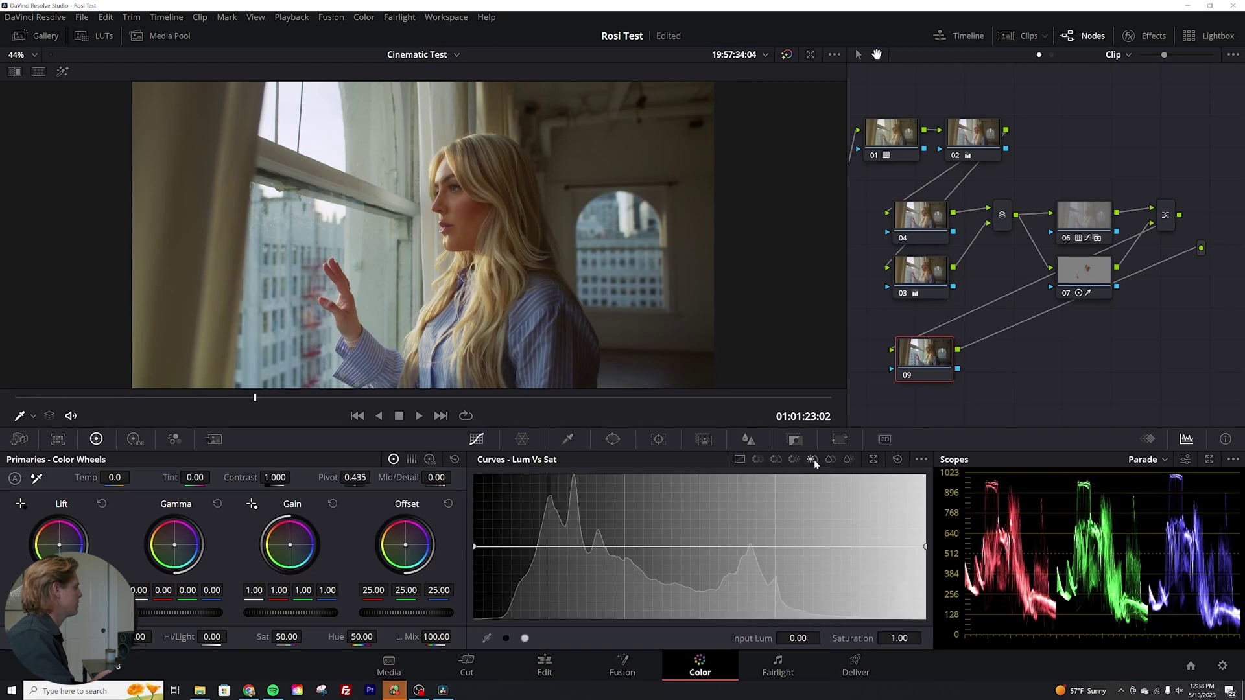
click(536, 547)
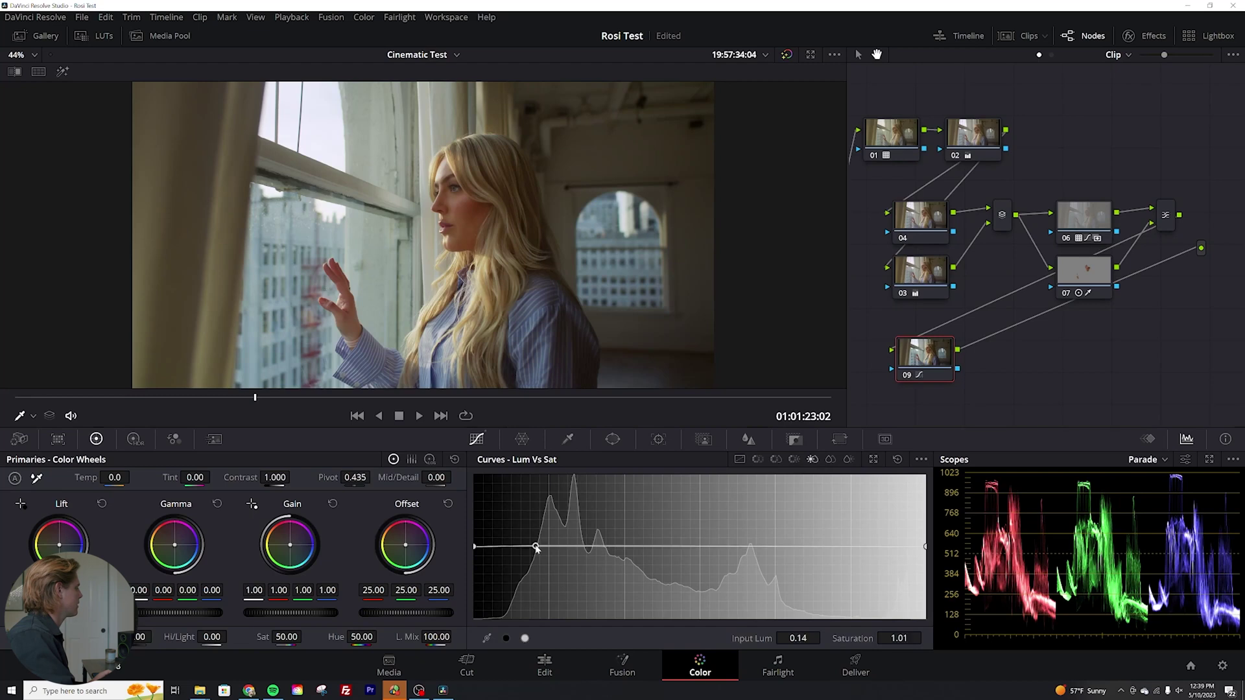
drag(474, 548, 457, 654)
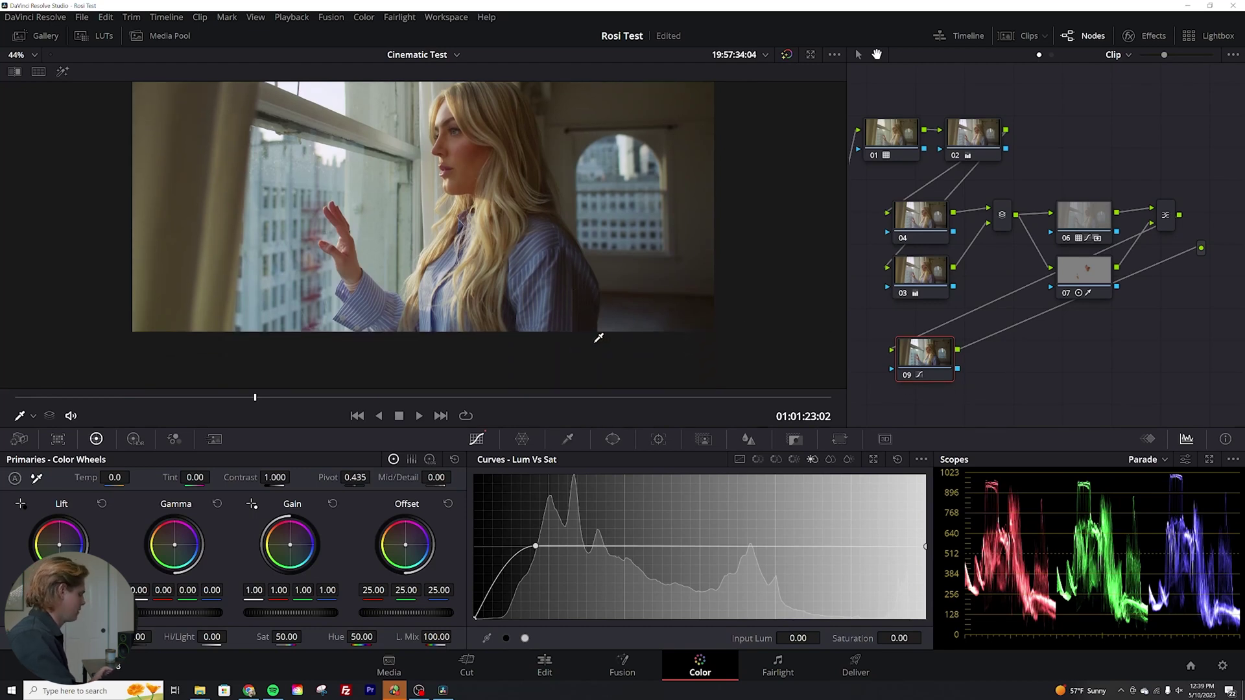
scroll(594, 333, up, 3)
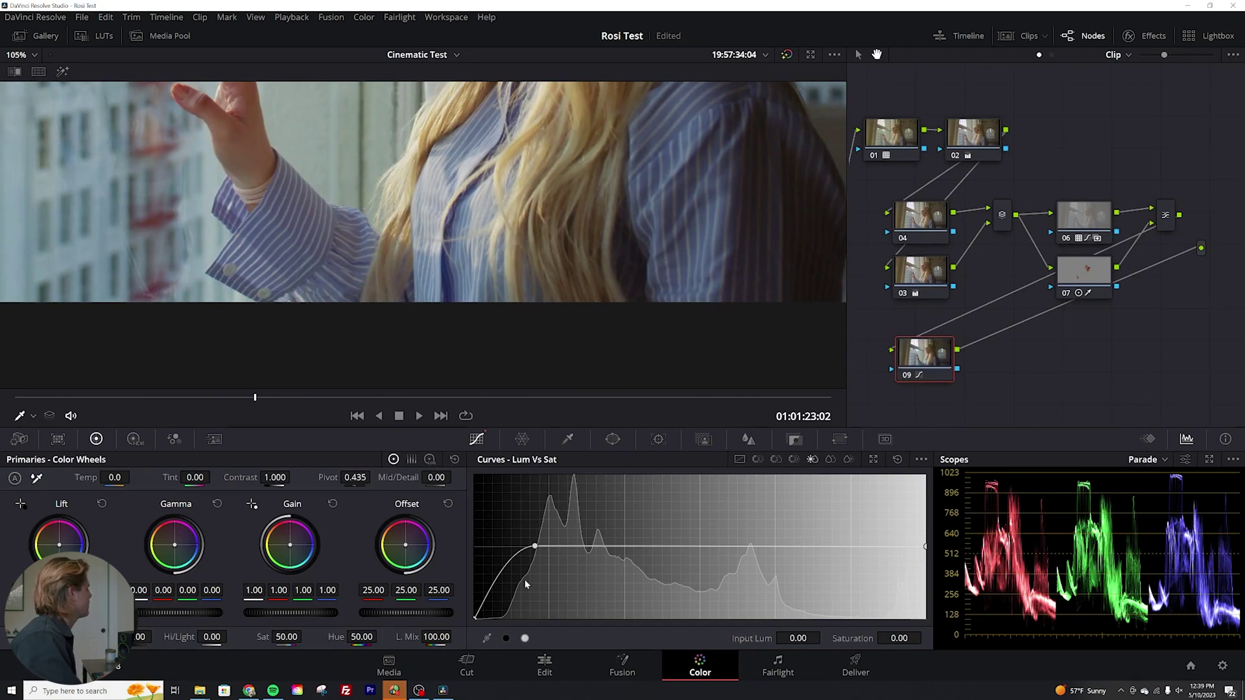
mouse_move(535, 547)
mouse_down()
mouse_move(597, 548)
mouse_move(540, 549)
mouse_up()
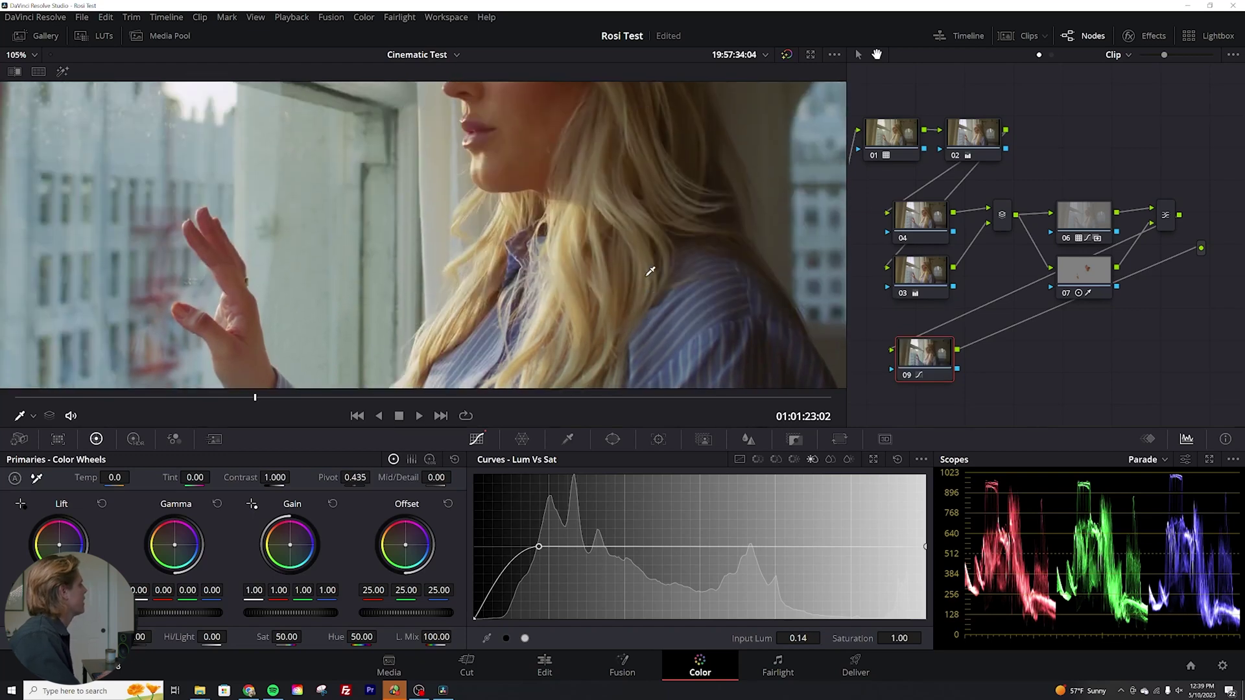
scroll(635, 283, down, 2)
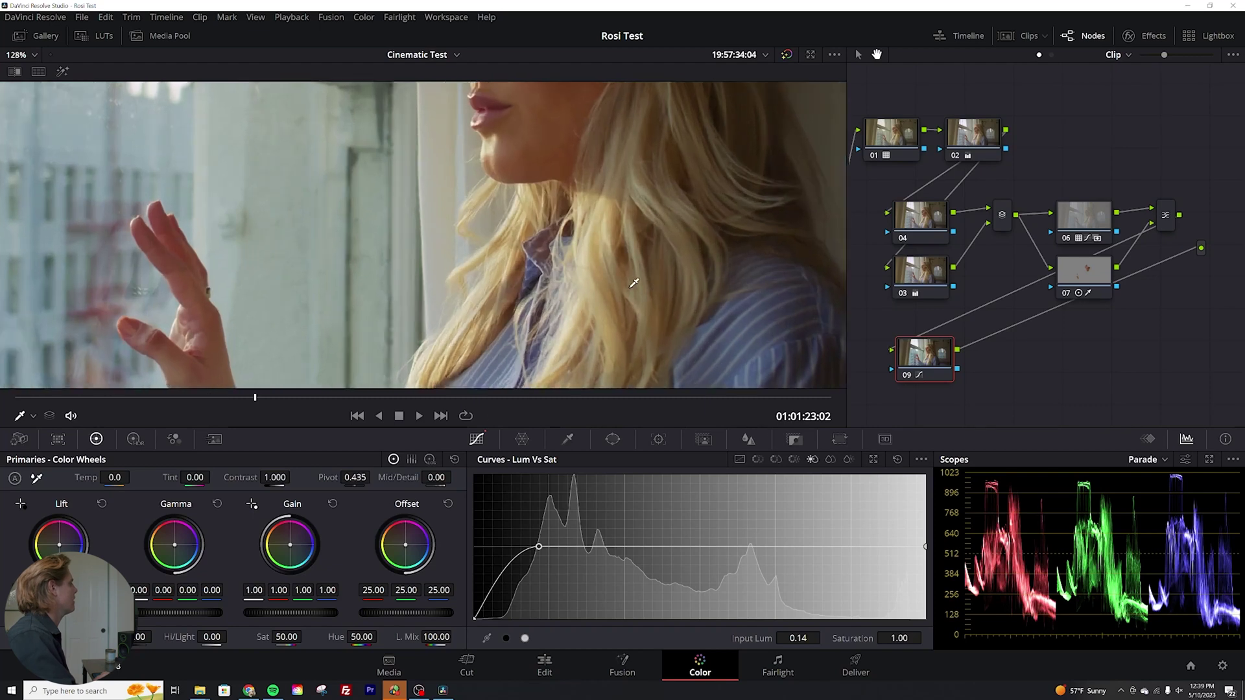
scroll(634, 283, down, 5)
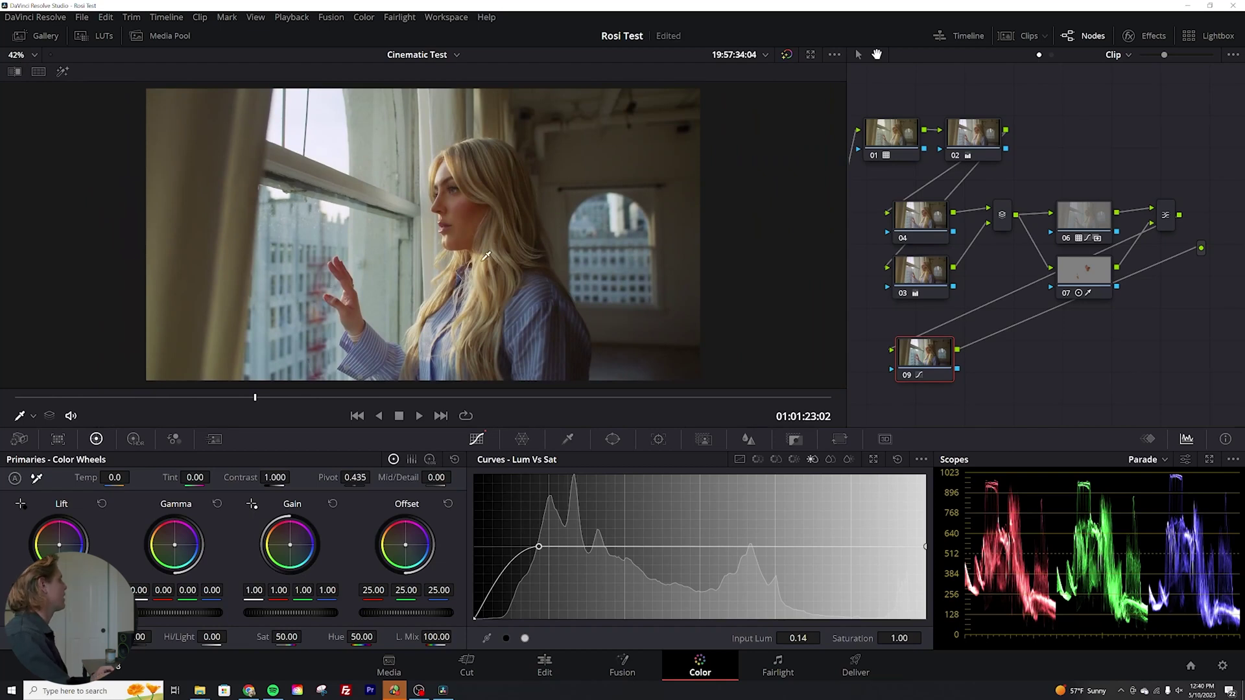
scroll(486, 256, down, 1)
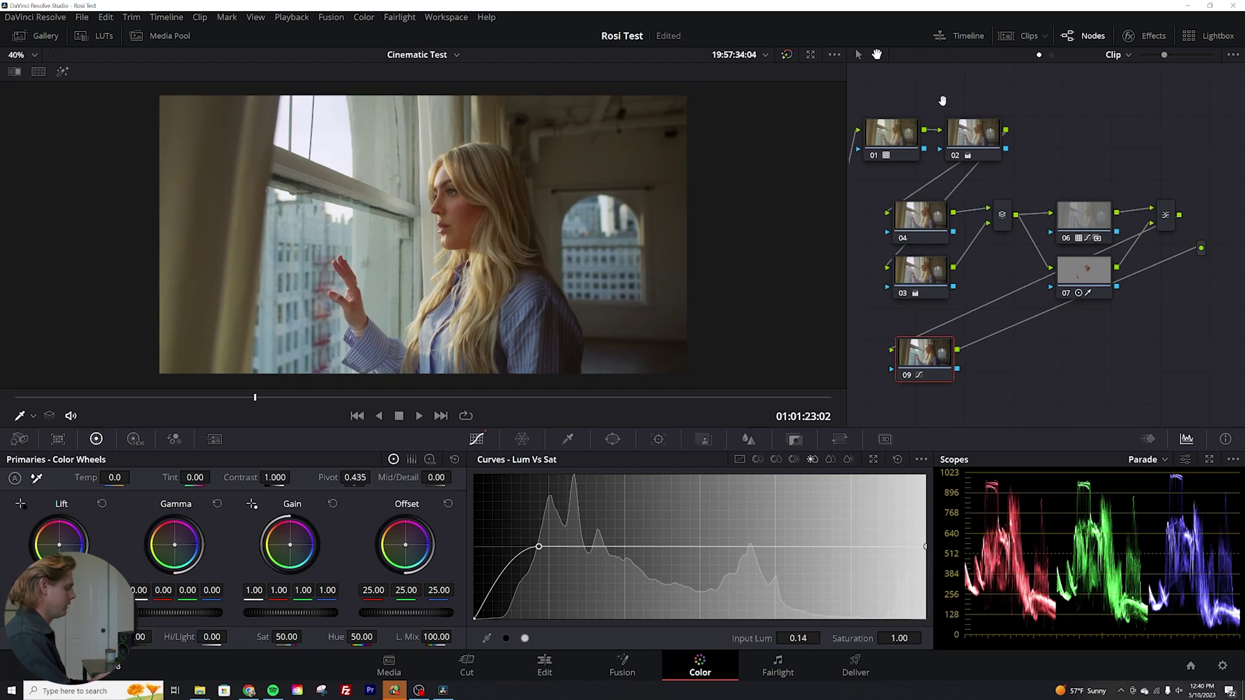
Select the grading nodes and toggle them off and on with Ctrl+D to compare before and after
key(a)
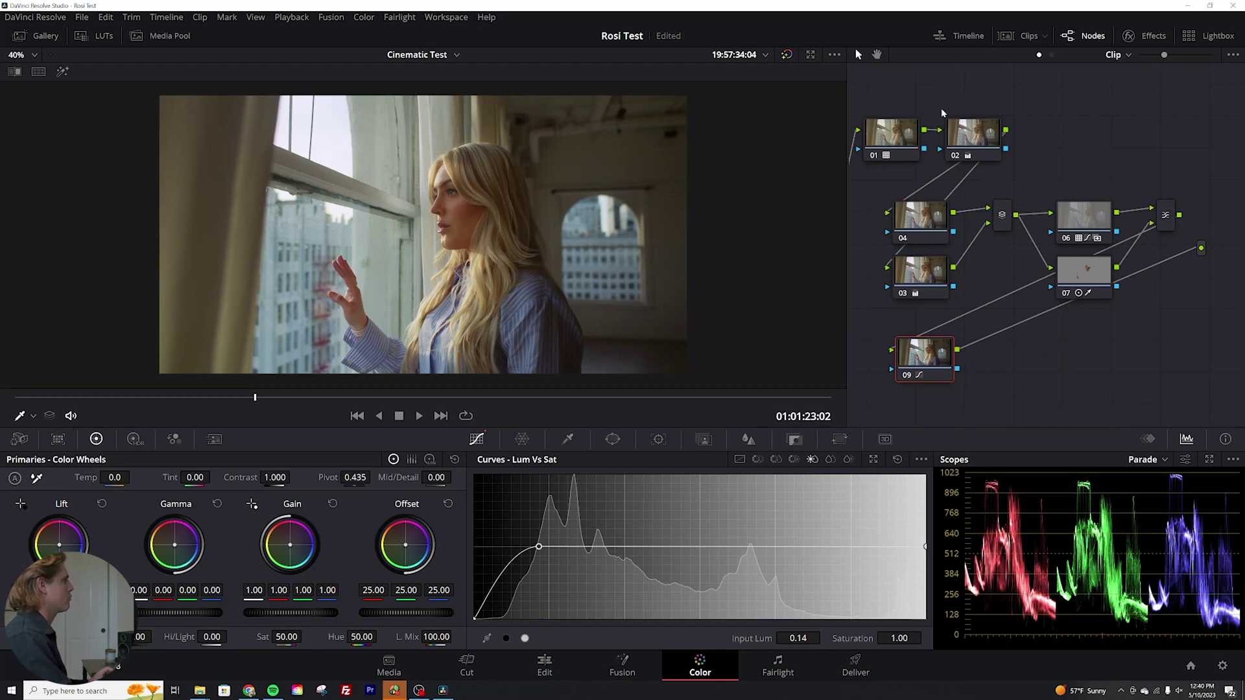
drag(938, 99, 1151, 387)
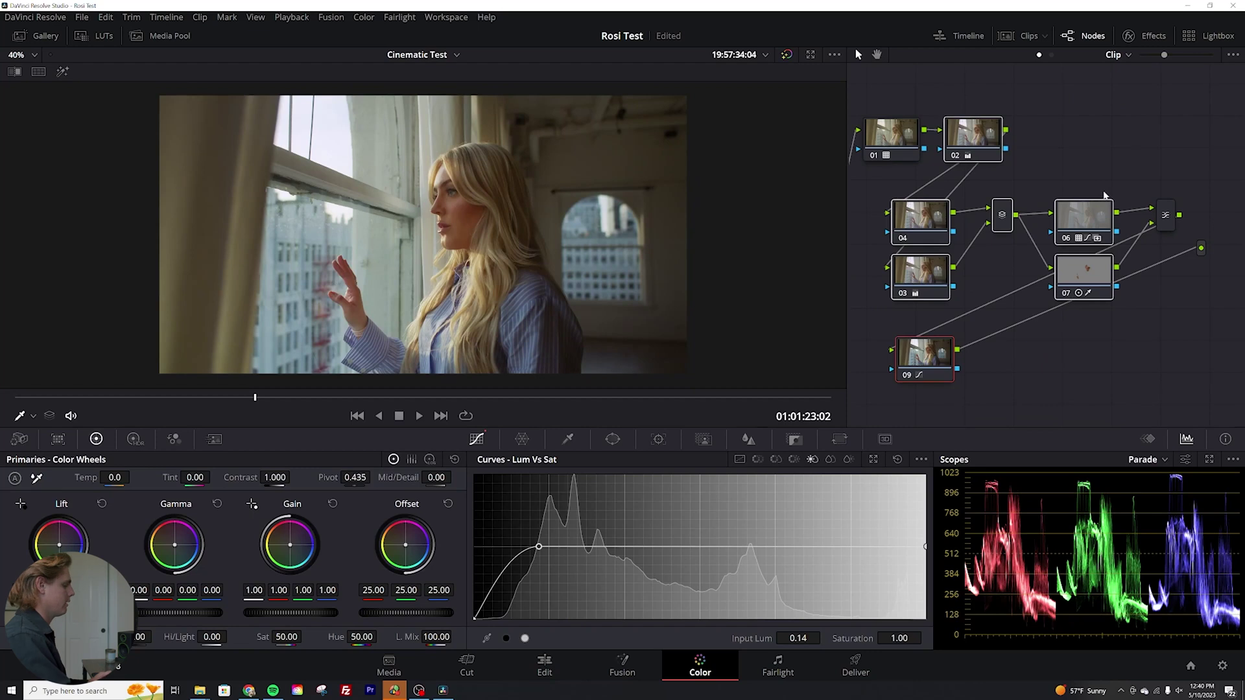
key(ctrl+d)
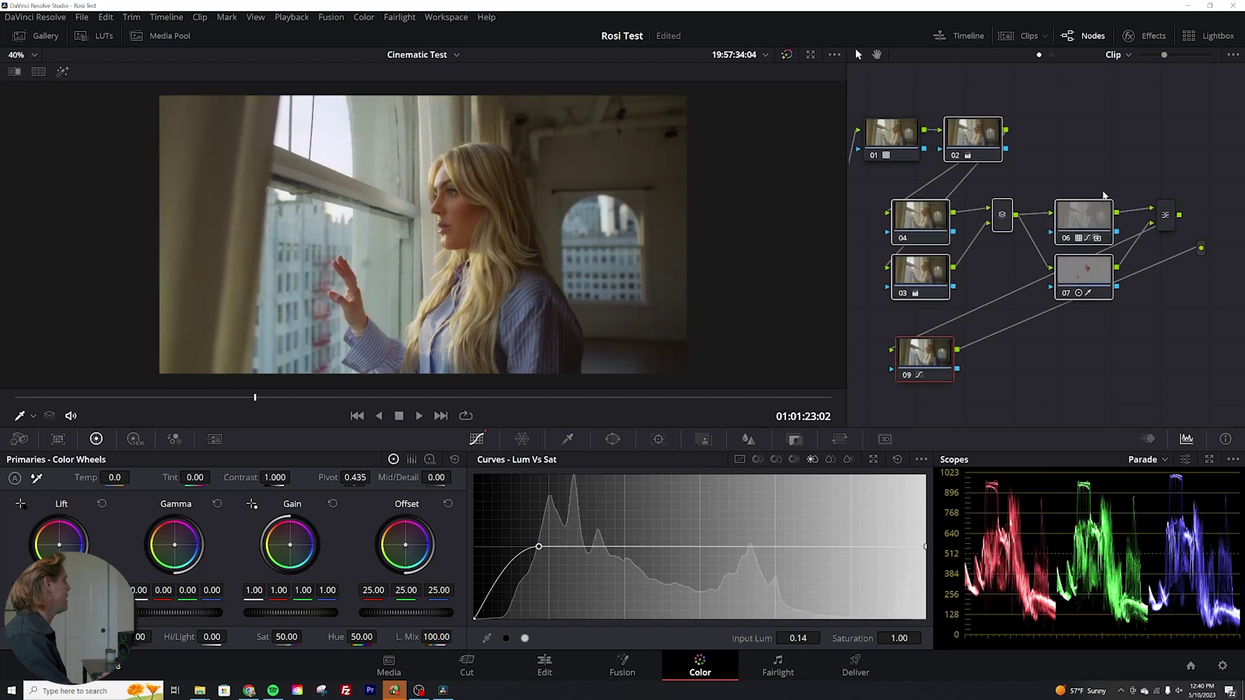
click(1104, 194)
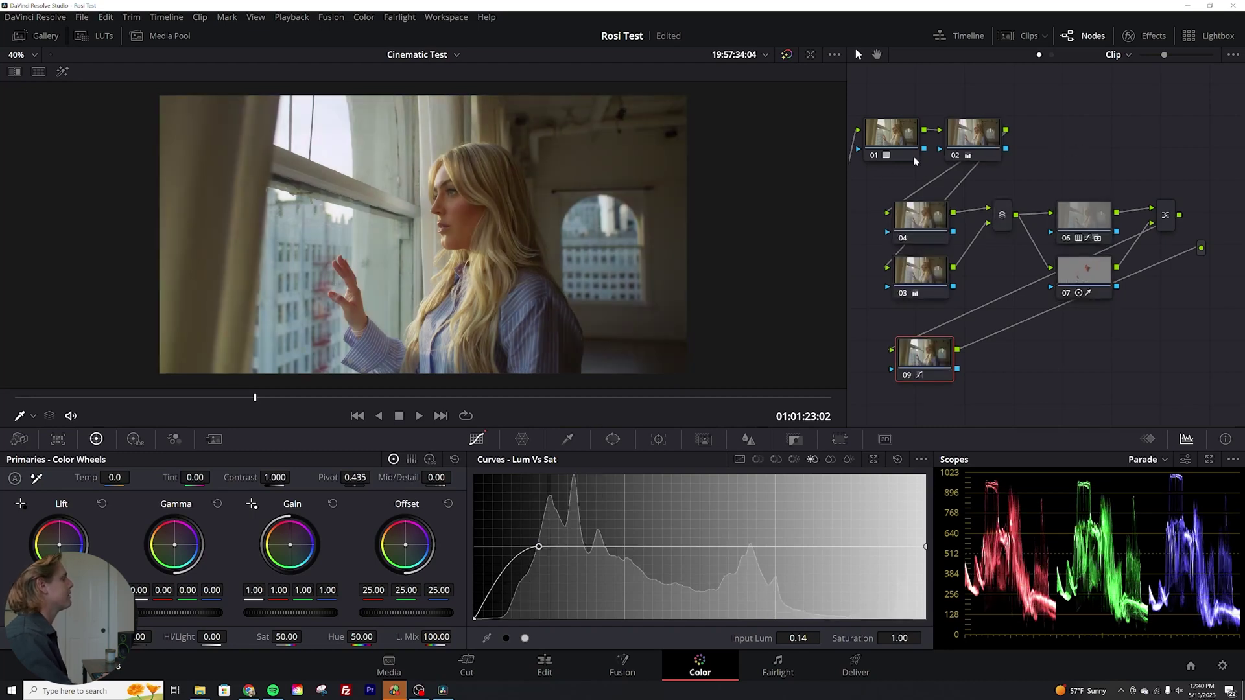
drag(885, 98, 1206, 410)
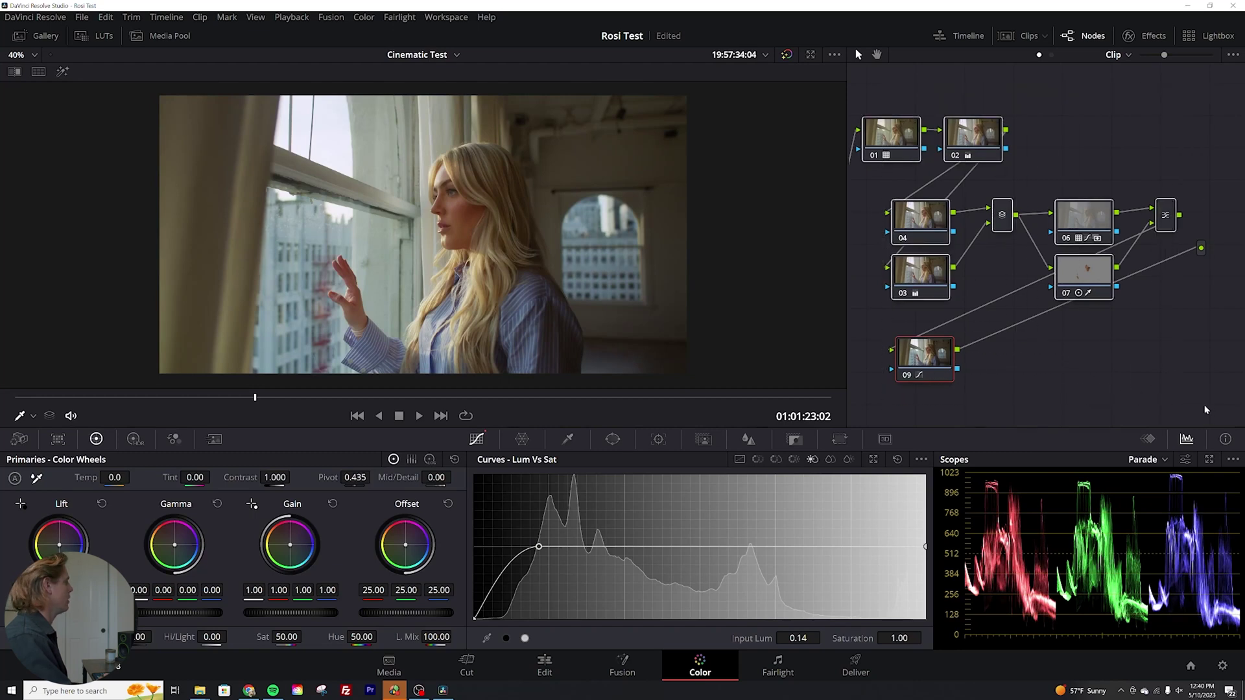
key(ctrl+d)
key(ctrl+d)
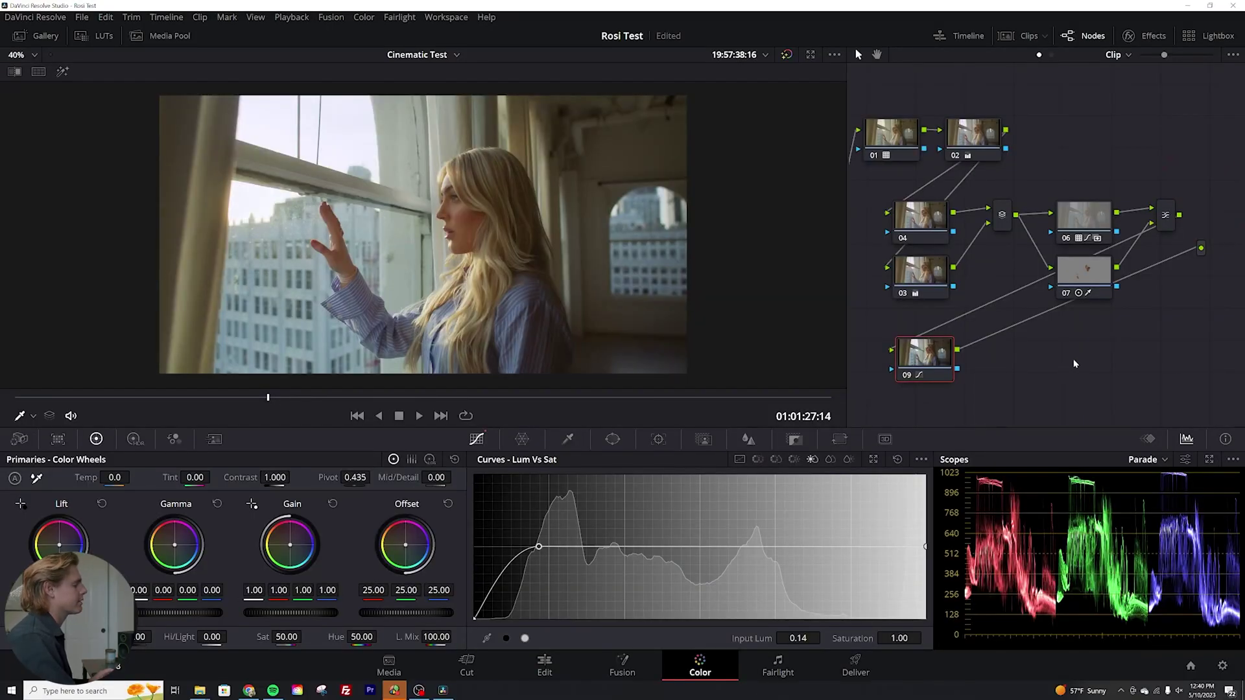
Add serial node 10 after node 09 and apply the Film Grain effect to it
key(alt+s)
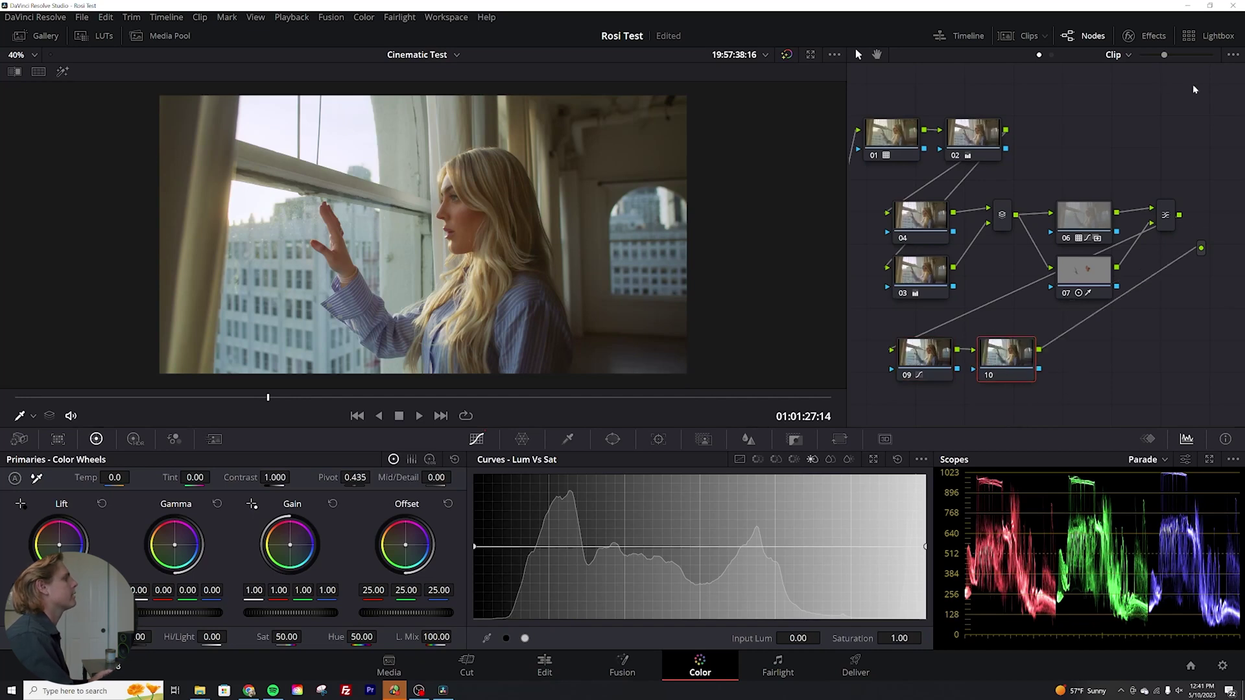
click(1145, 36)
click(1210, 54)
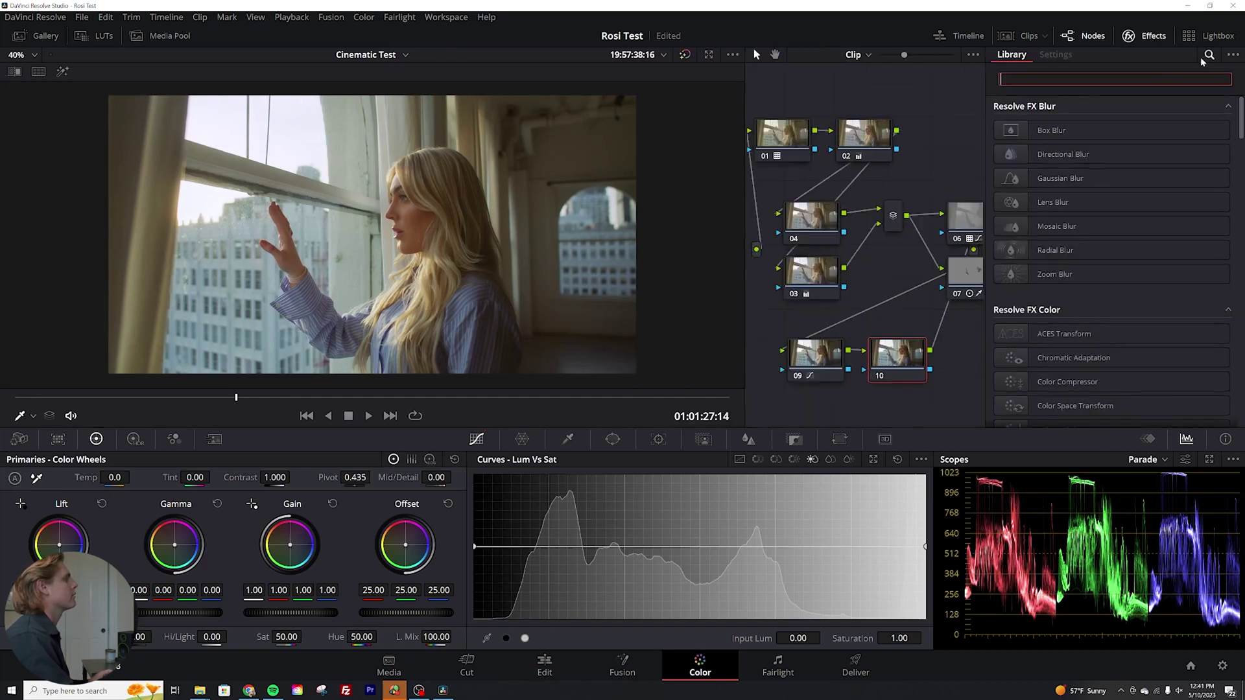
text(grain)
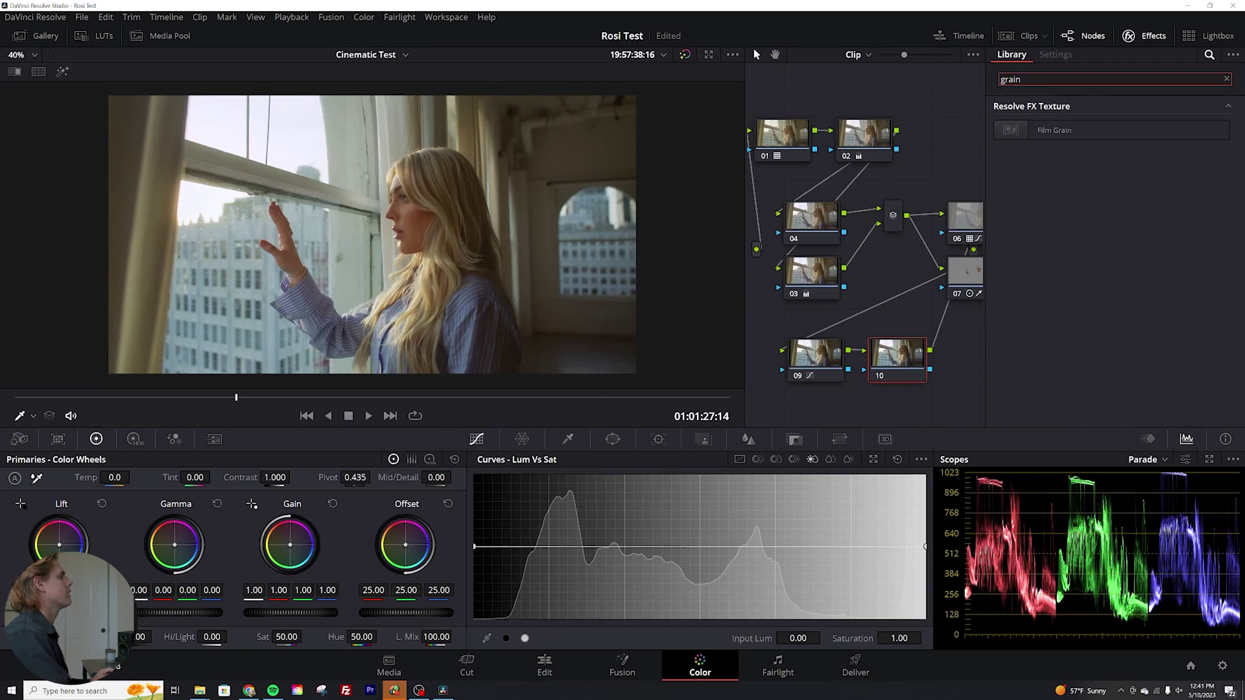
click(1063, 132)
drag(1044, 144, 892, 375)
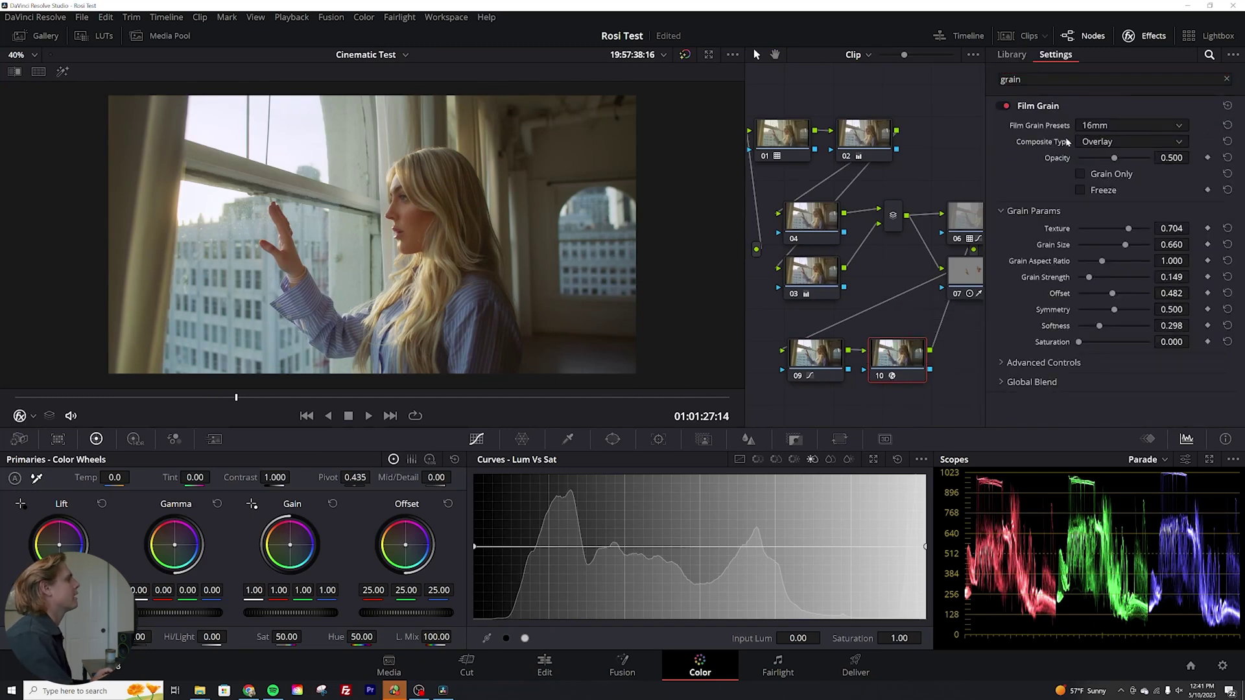
Set the Film Grain preset to 35mm
click(1122, 124)
scroll(1117, 214, down, 3)
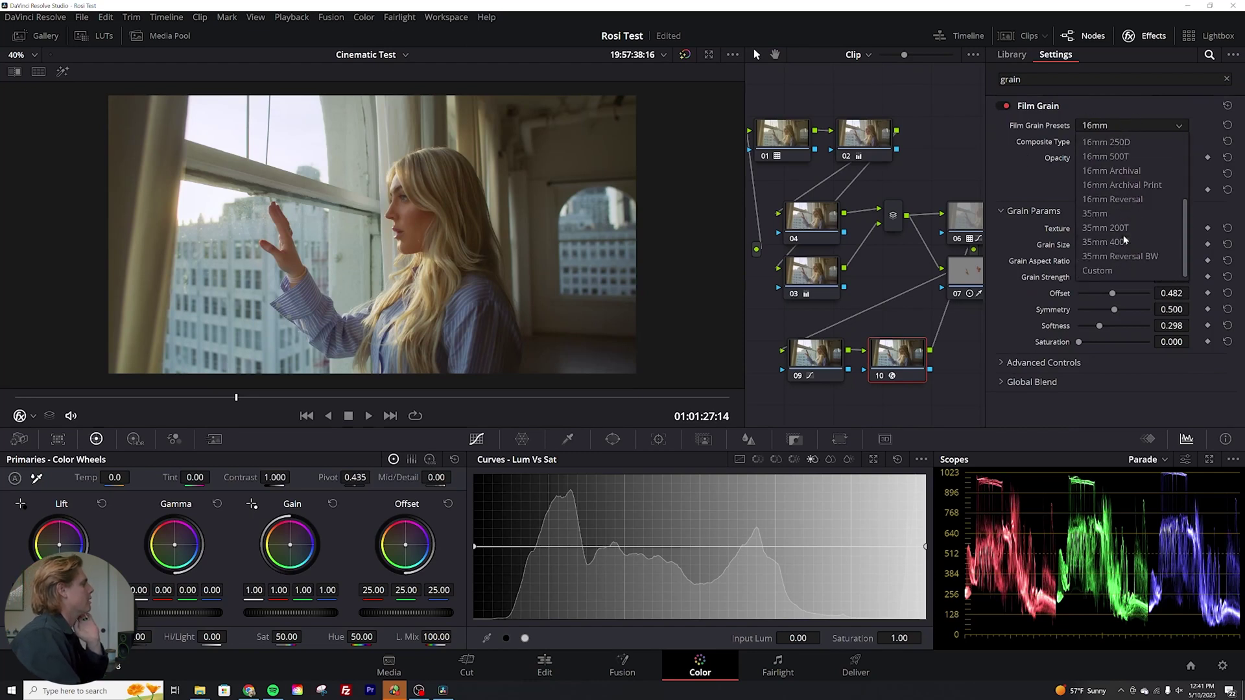
click(1118, 214)
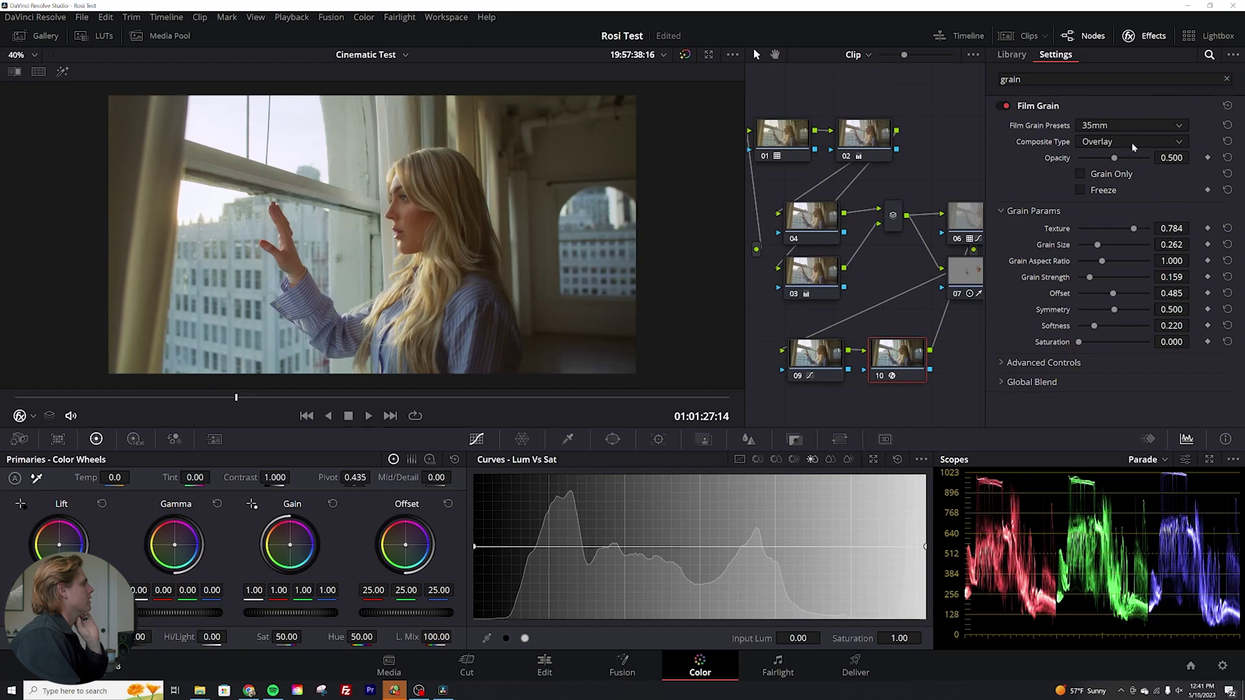
Lower the Film Grain Texture to about 0.541 so the preset switches to Custom
scroll(452, 228, up, 5)
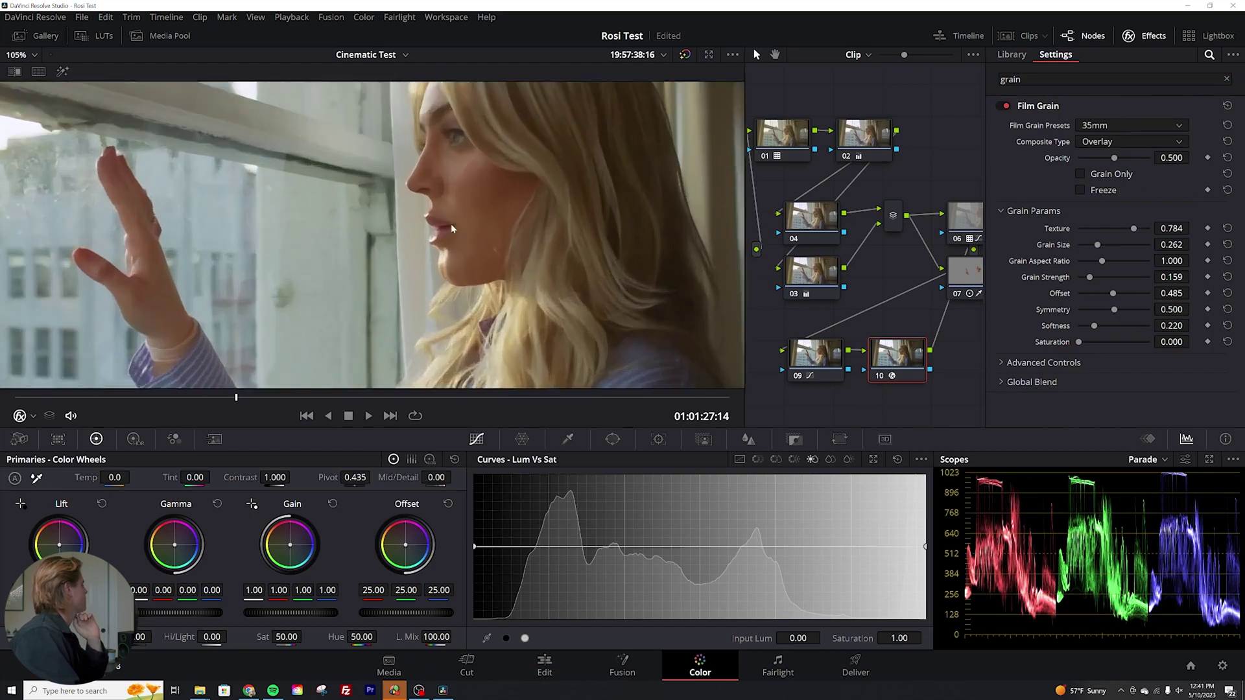
scroll(452, 227, up, 4)
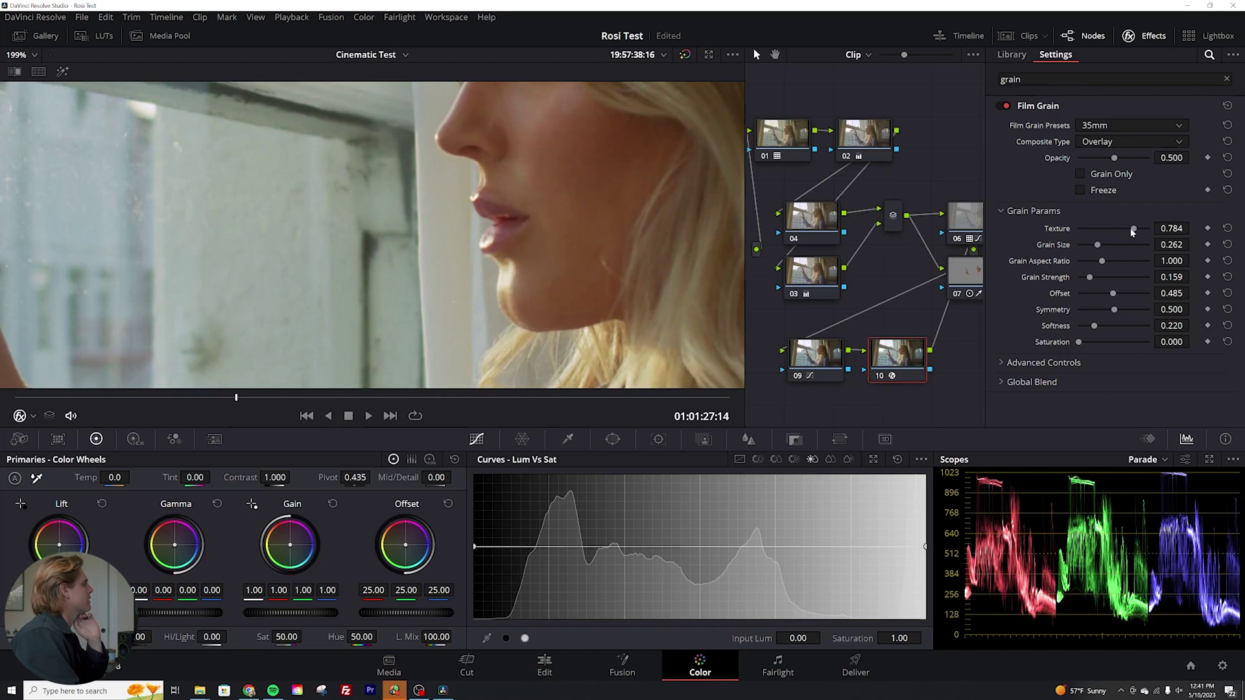
drag(1133, 228, 1107, 246)
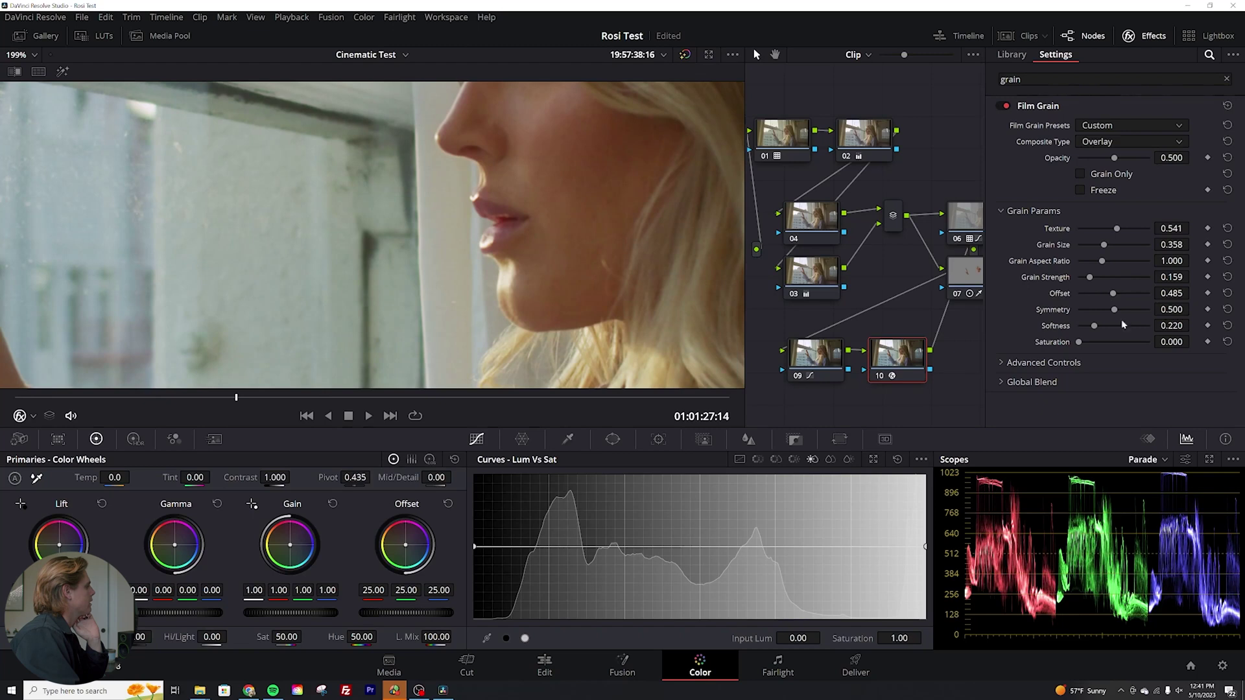
scroll(451, 220, down, 10)
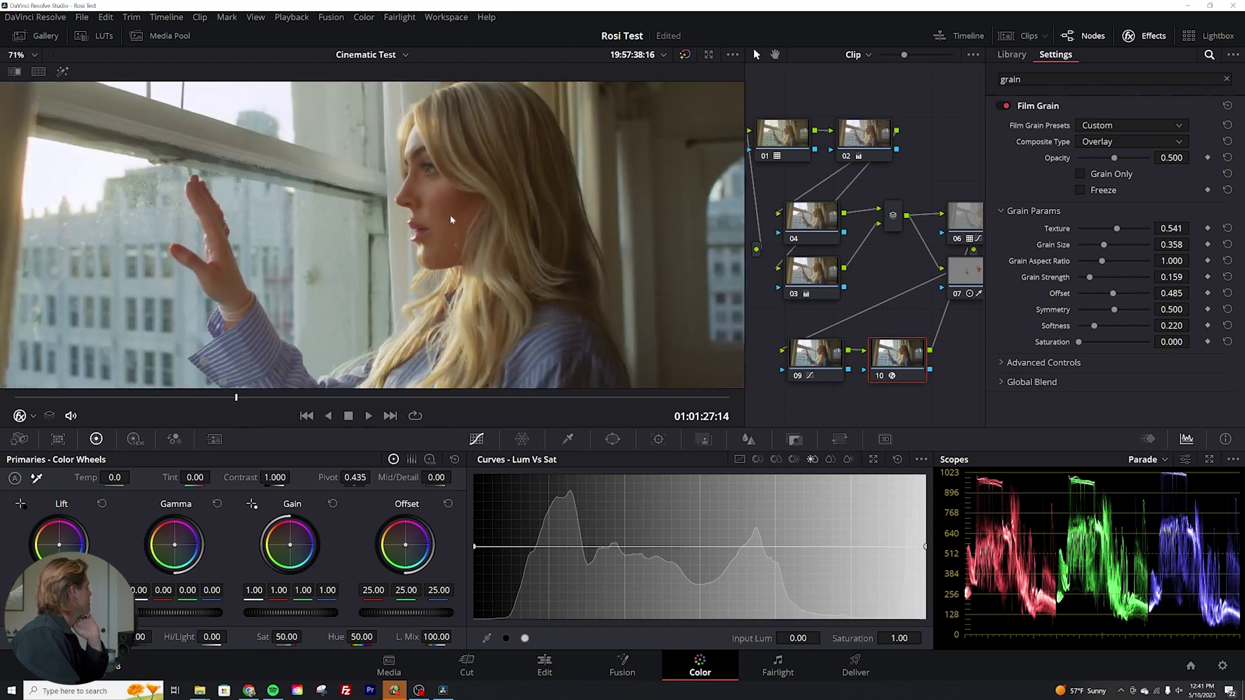
scroll(452, 219, down, 2)
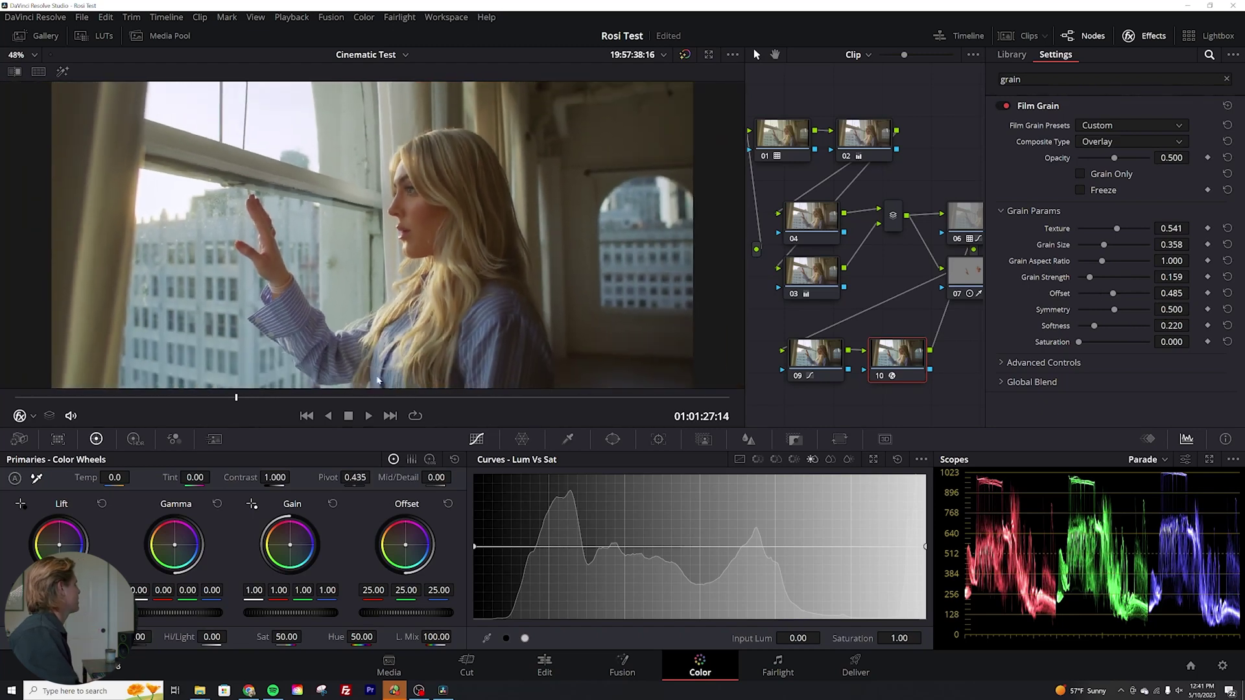
Play the clip to preview the adjusted grain, then add a serial node with Alt+S
key(space)
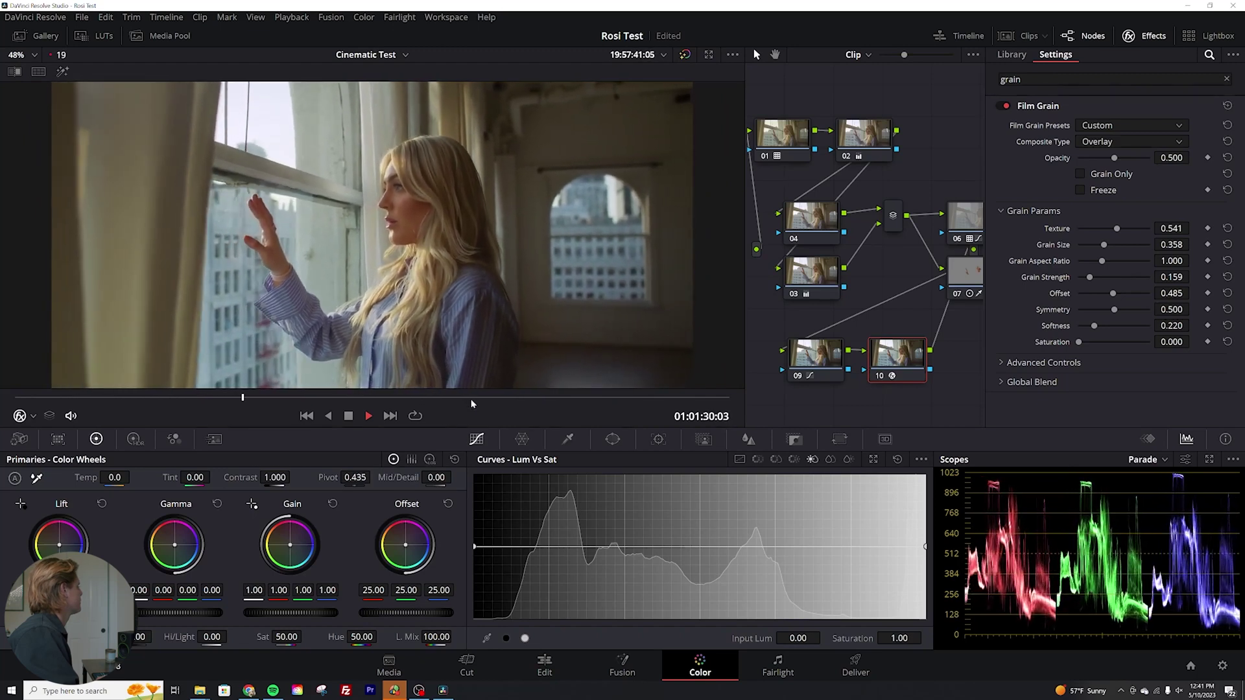
key(space)
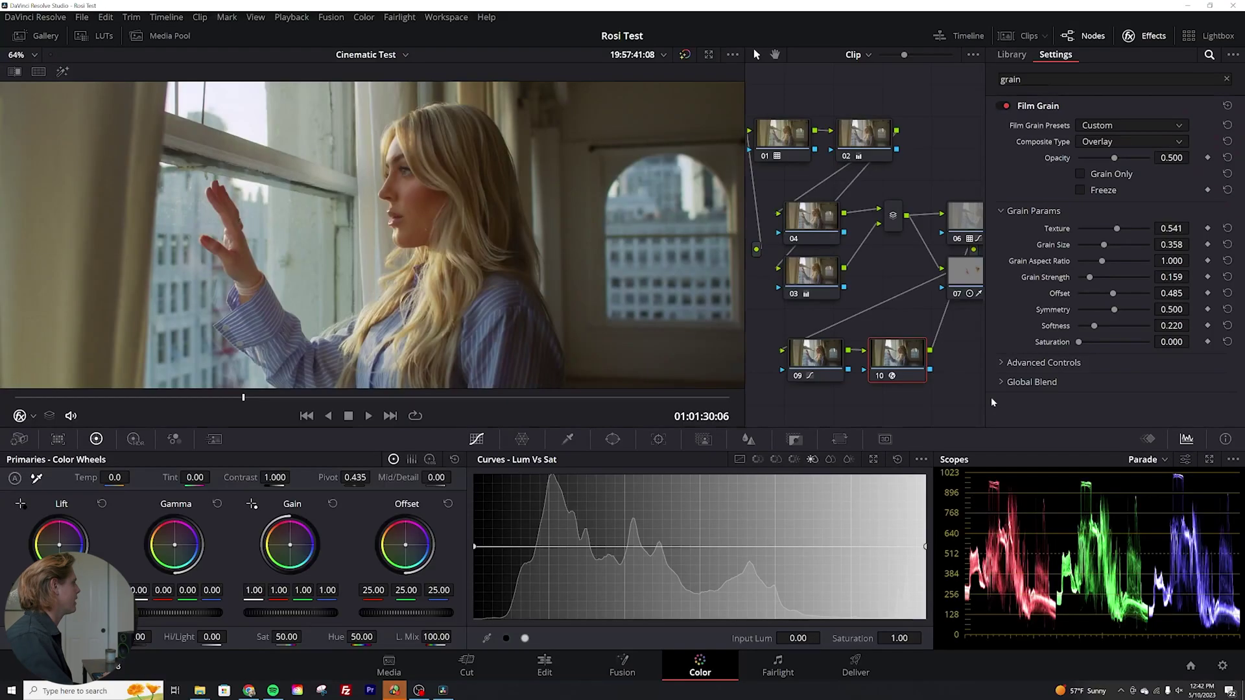
scroll(420, 278, down, 2)
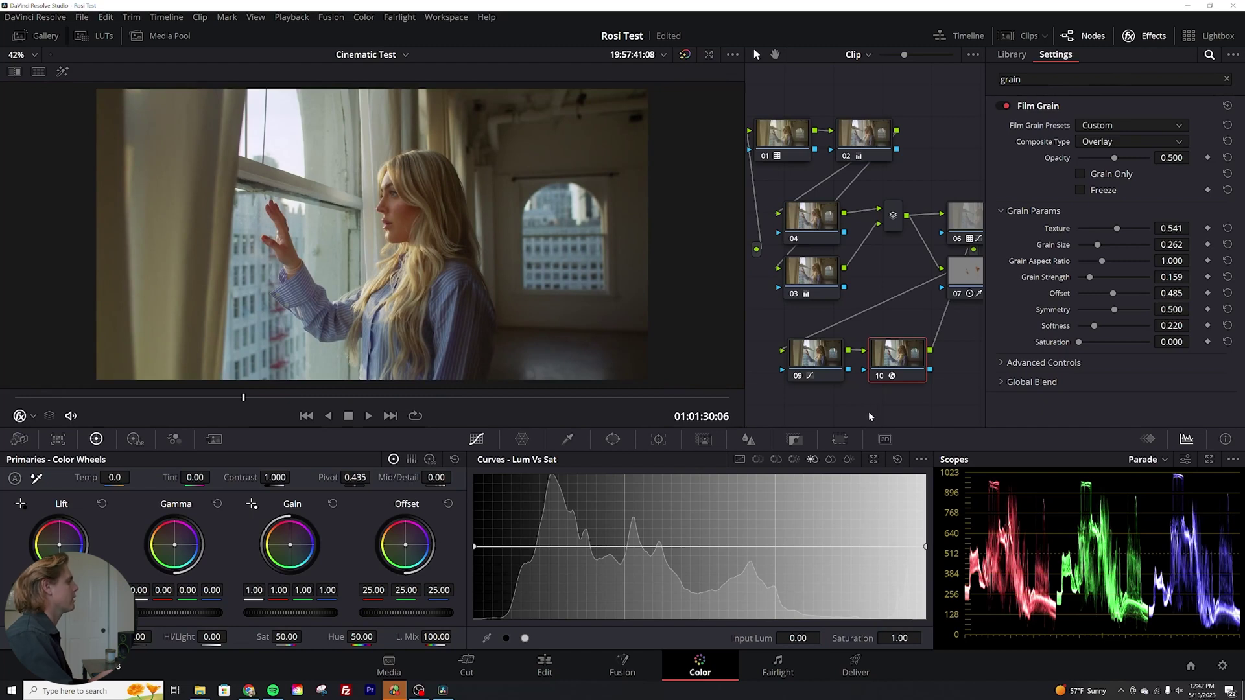
key(alt+s)
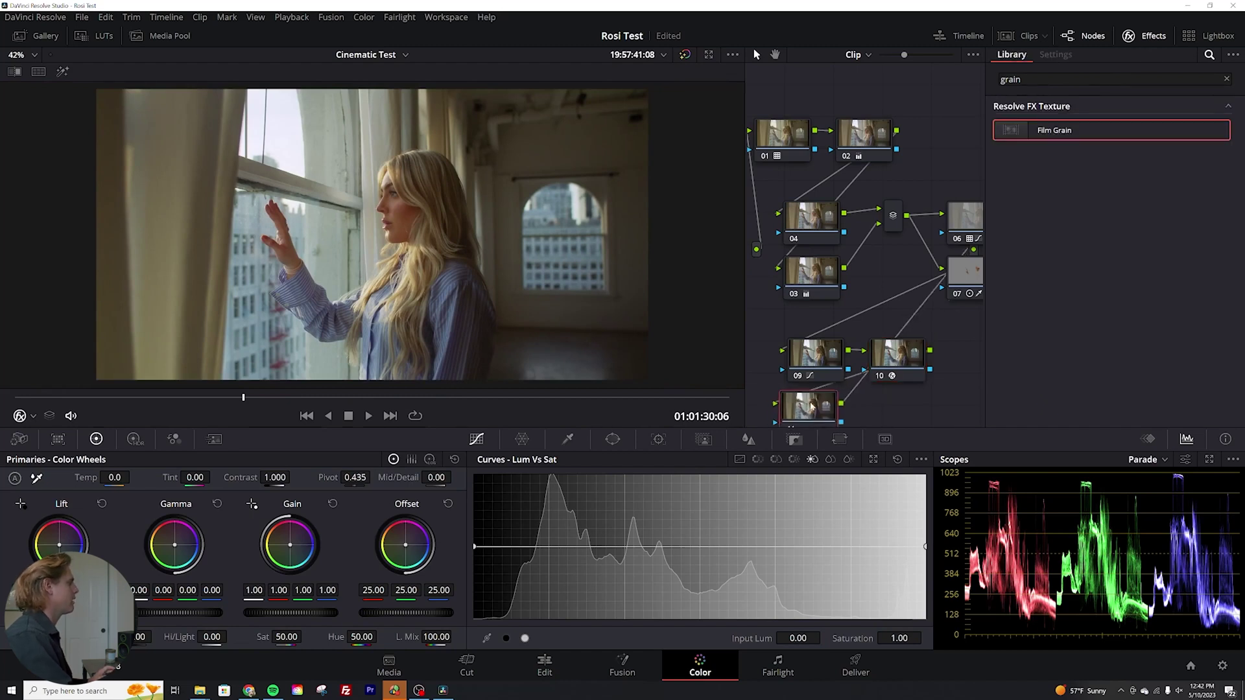
Position node 11 directly after node 10 in the node graph
drag(810, 407, 960, 357)
drag(742, 291, 608, 288)
drag(830, 355, 865, 355)
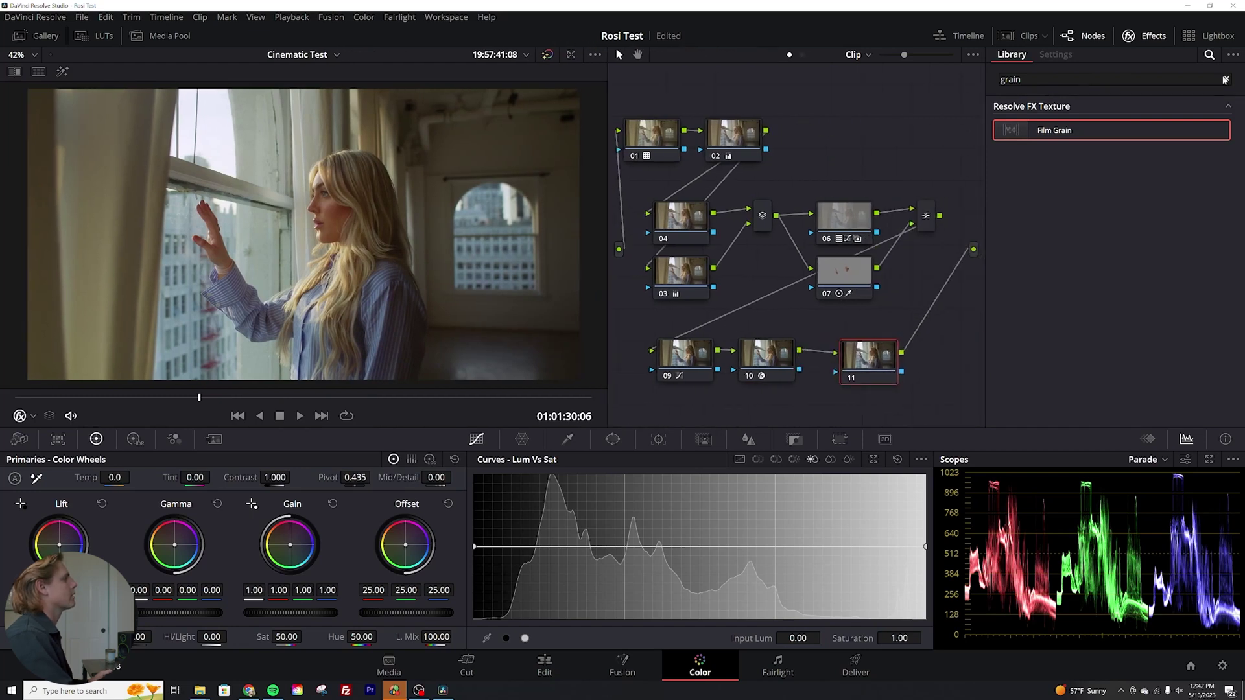
Apply Halation to node 11 and raise its threshold to 0.468 while viewing isolated regions
click(1225, 79)
text(halati)
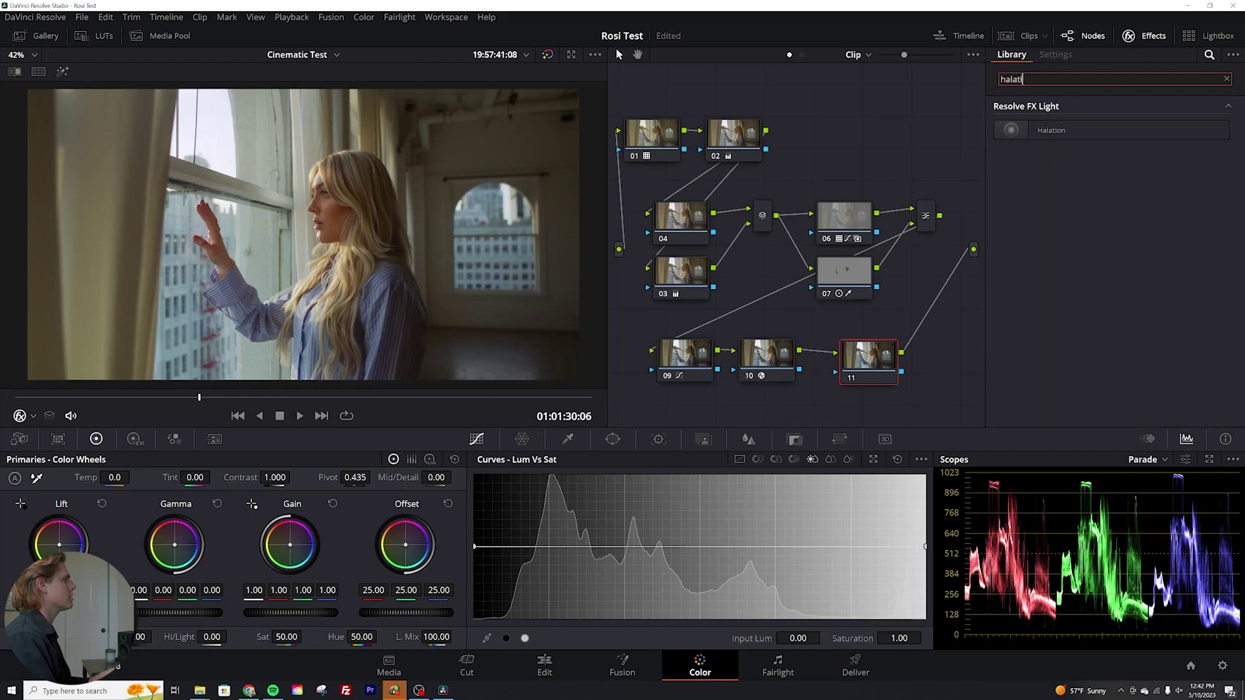
text(on)
drag(1050, 130, 875, 374)
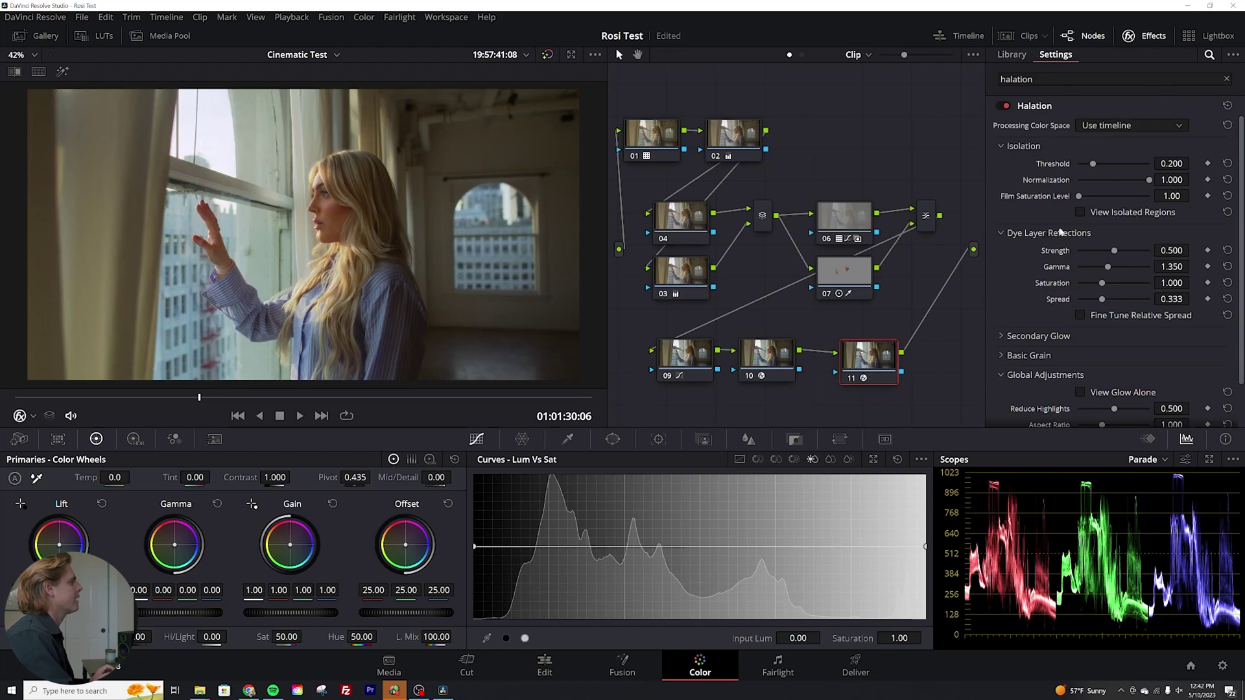
click(1080, 213)
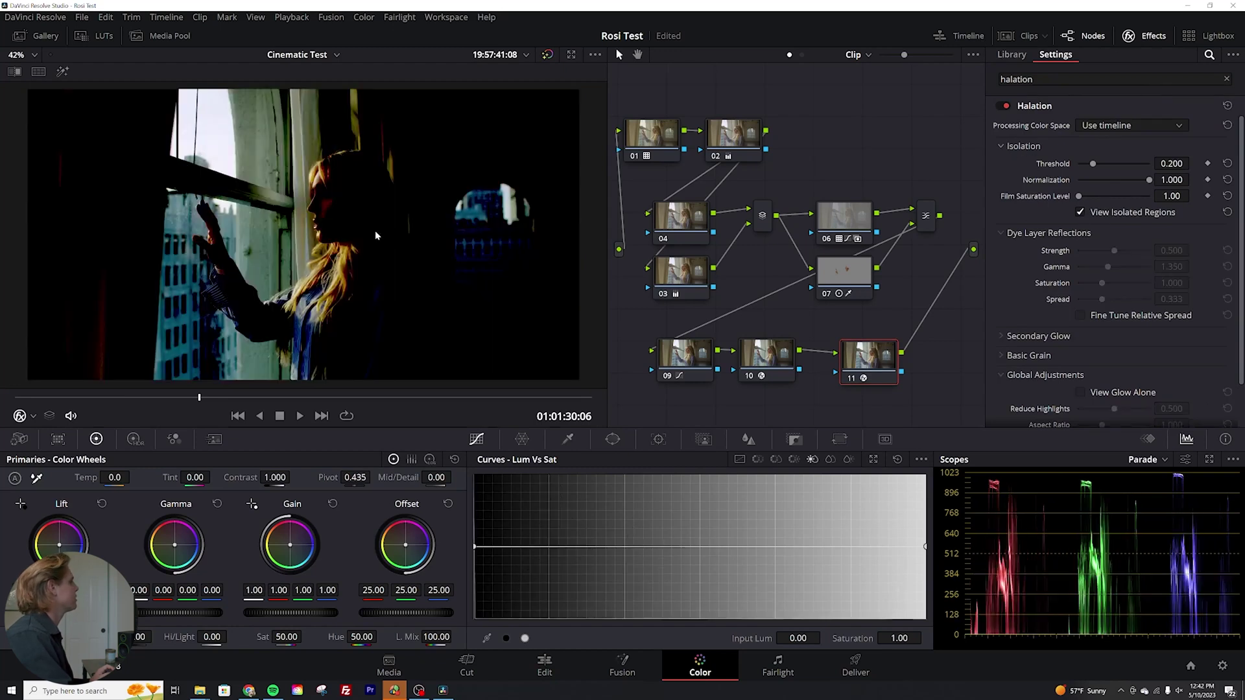
drag(1092, 164, 1112, 165)
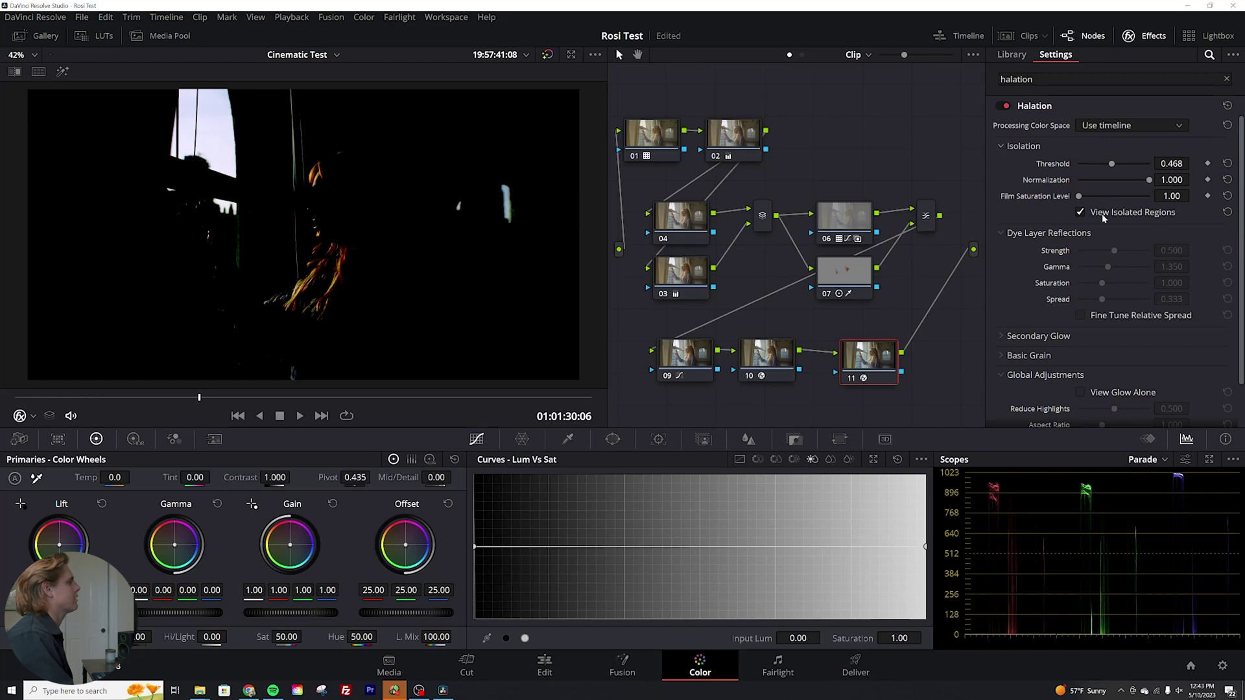
Turn off isolated-region view and set Halation dye layer strength to 0.266 and gamma to 2.461
click(1081, 213)
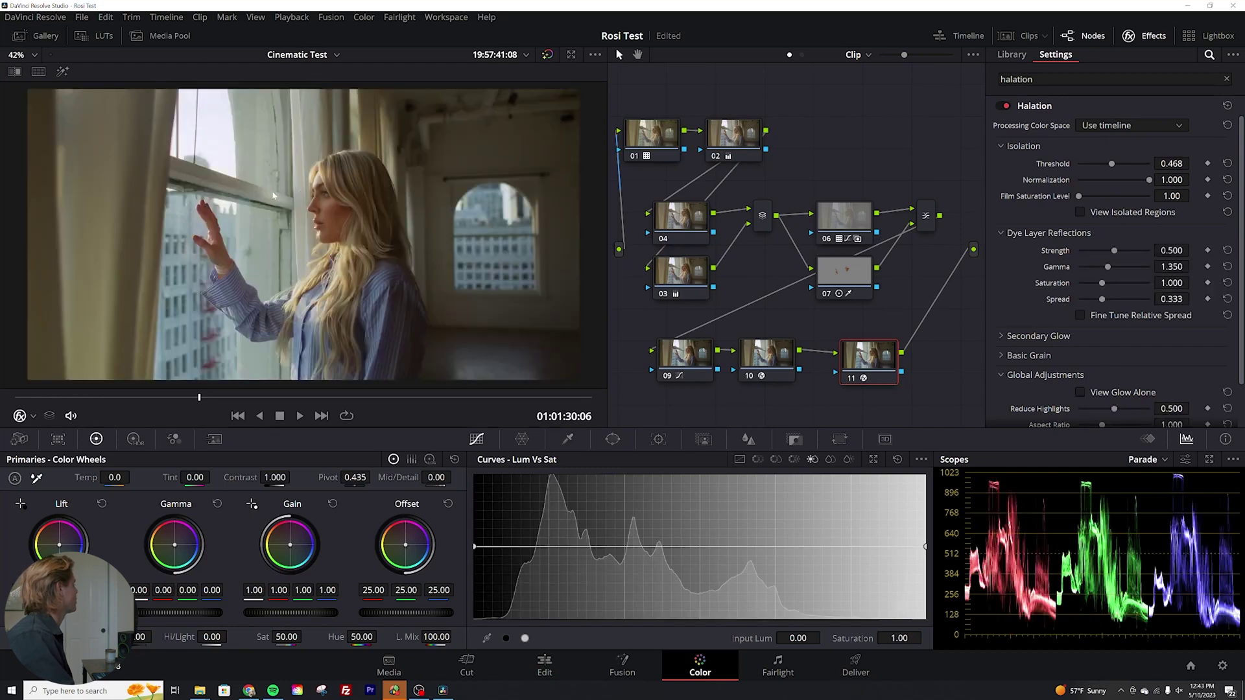
scroll(320, 192, up, 8)
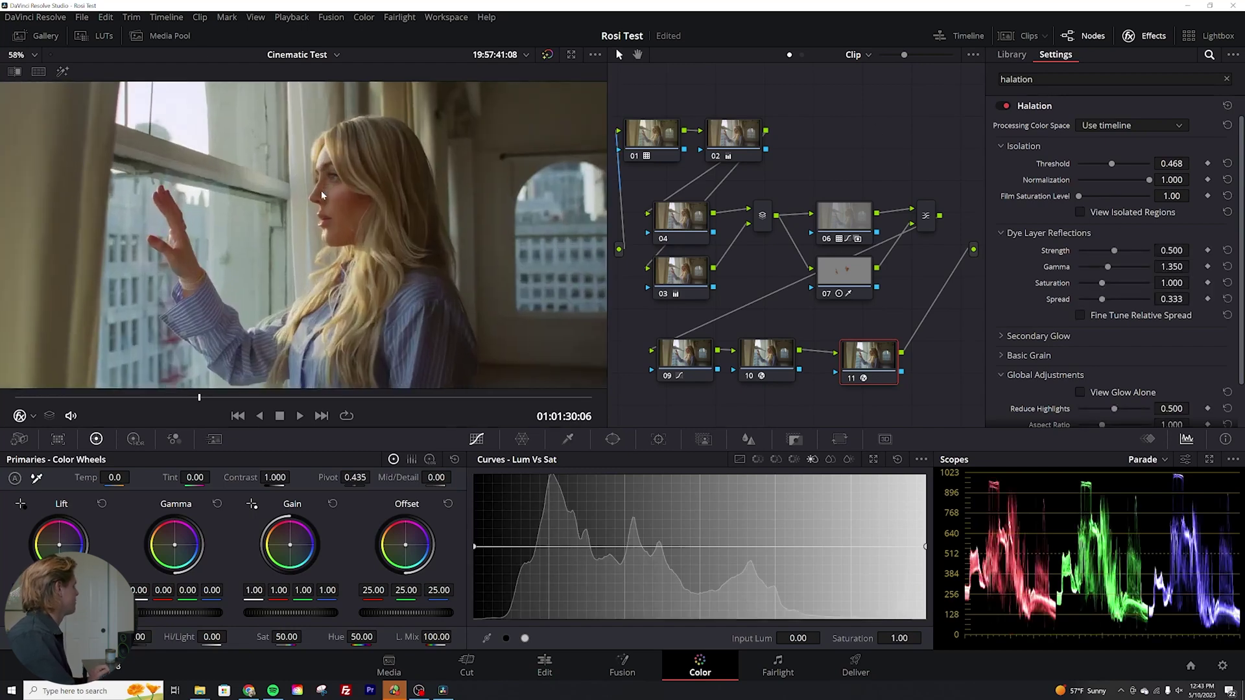
scroll(321, 197, down, 1)
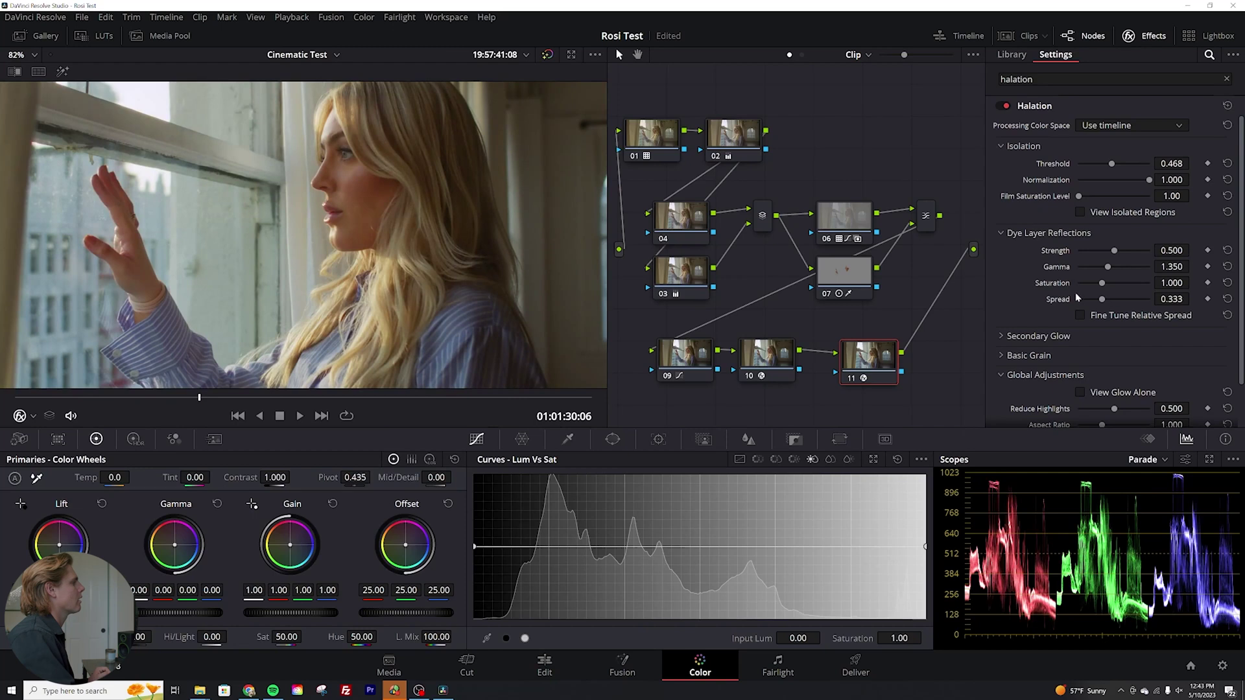
mouse_move(1109, 270)
mouse_down()
mouse_move(1236, 278)
mouse_move(1115, 275)
mouse_up()
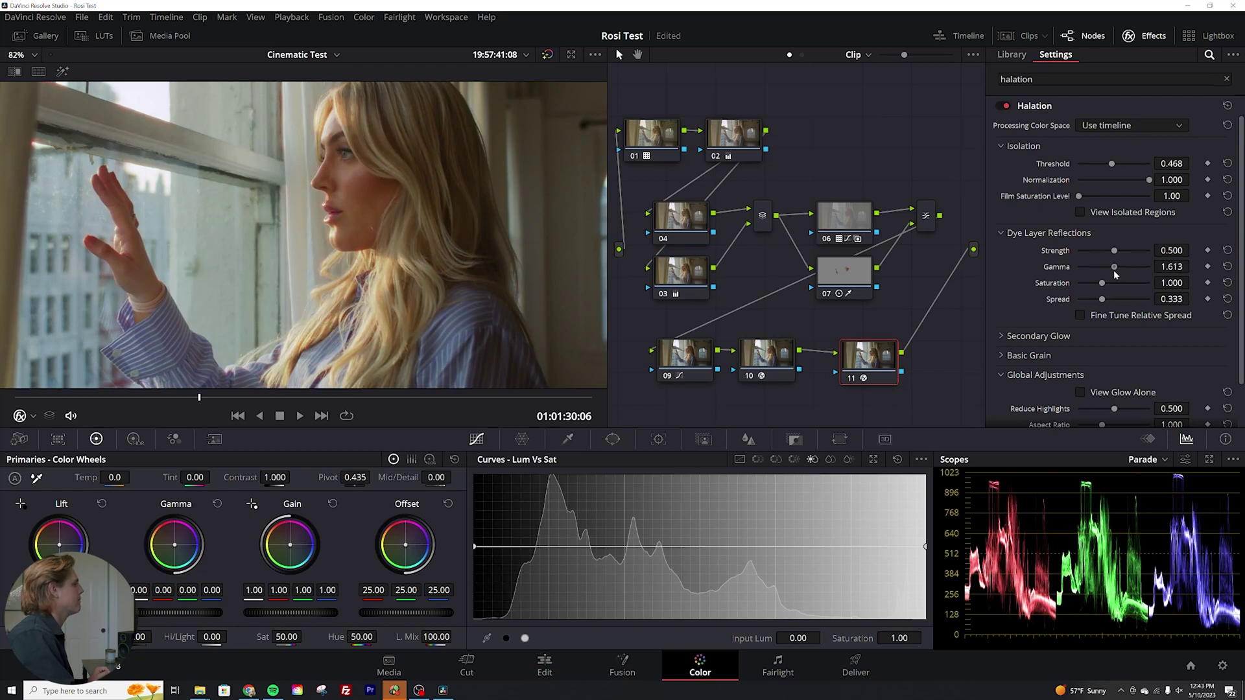
mouse_move(1115, 251)
mouse_down()
mouse_move(1131, 251)
mouse_move(1098, 252)
mouse_up()
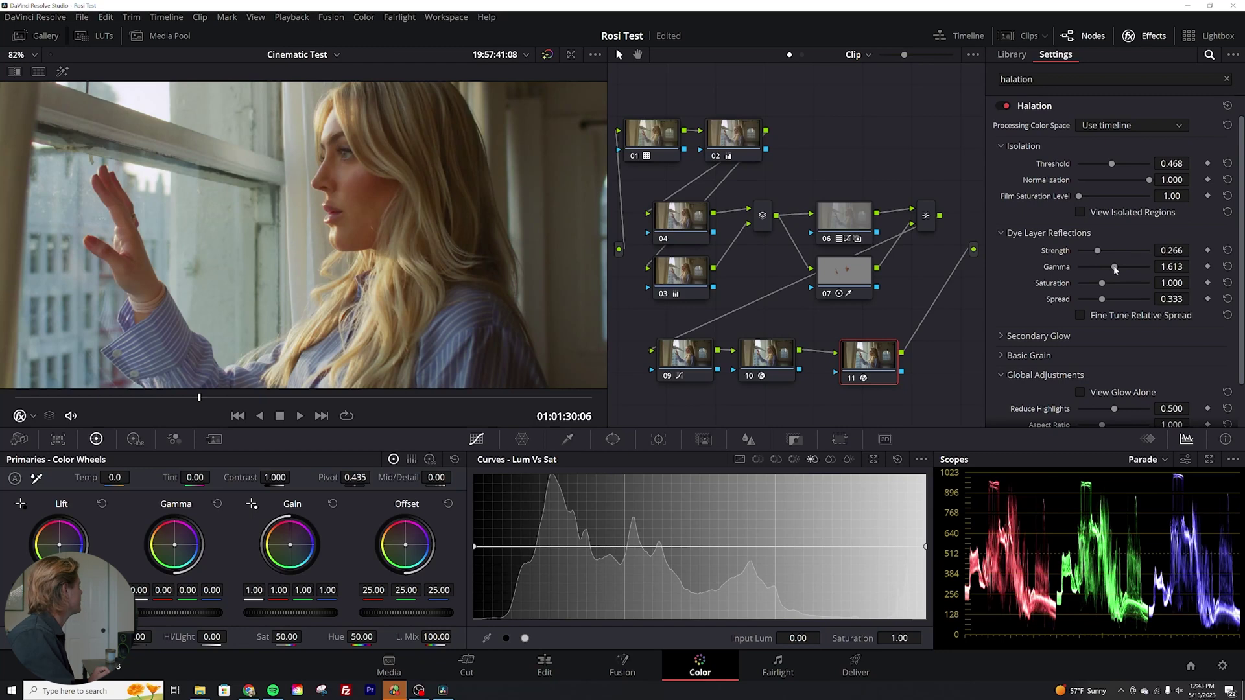
drag(1115, 269, 1136, 266)
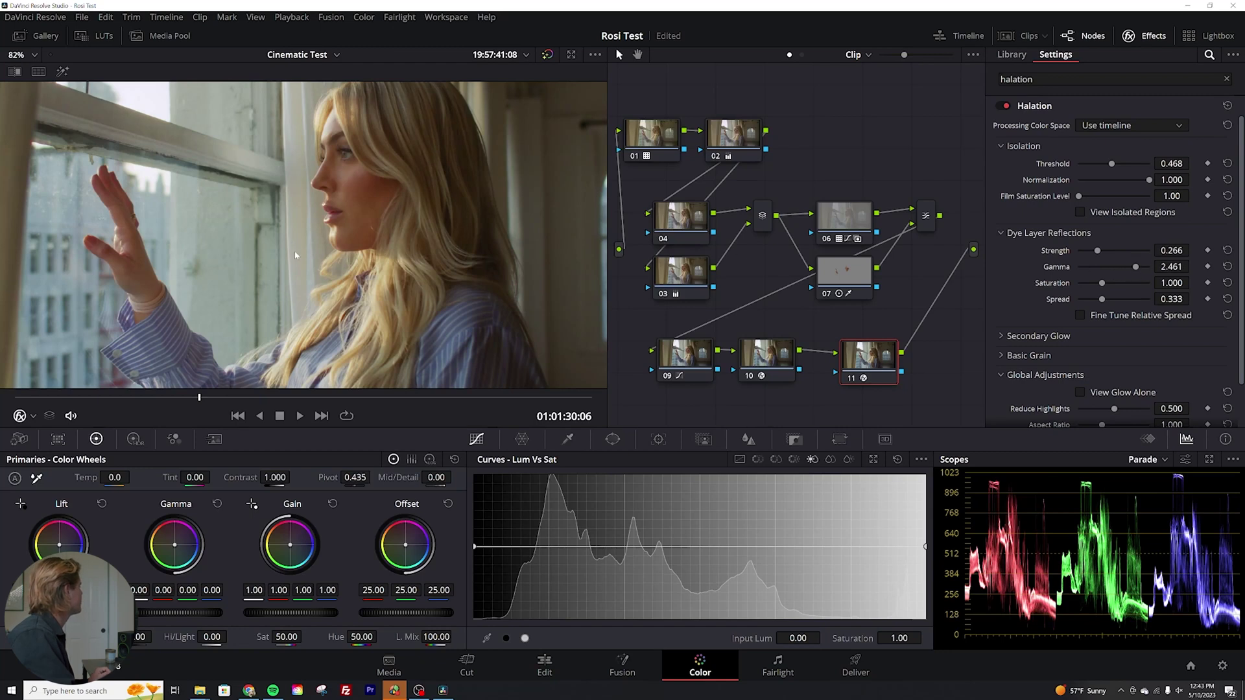
scroll(295, 255, down, 4)
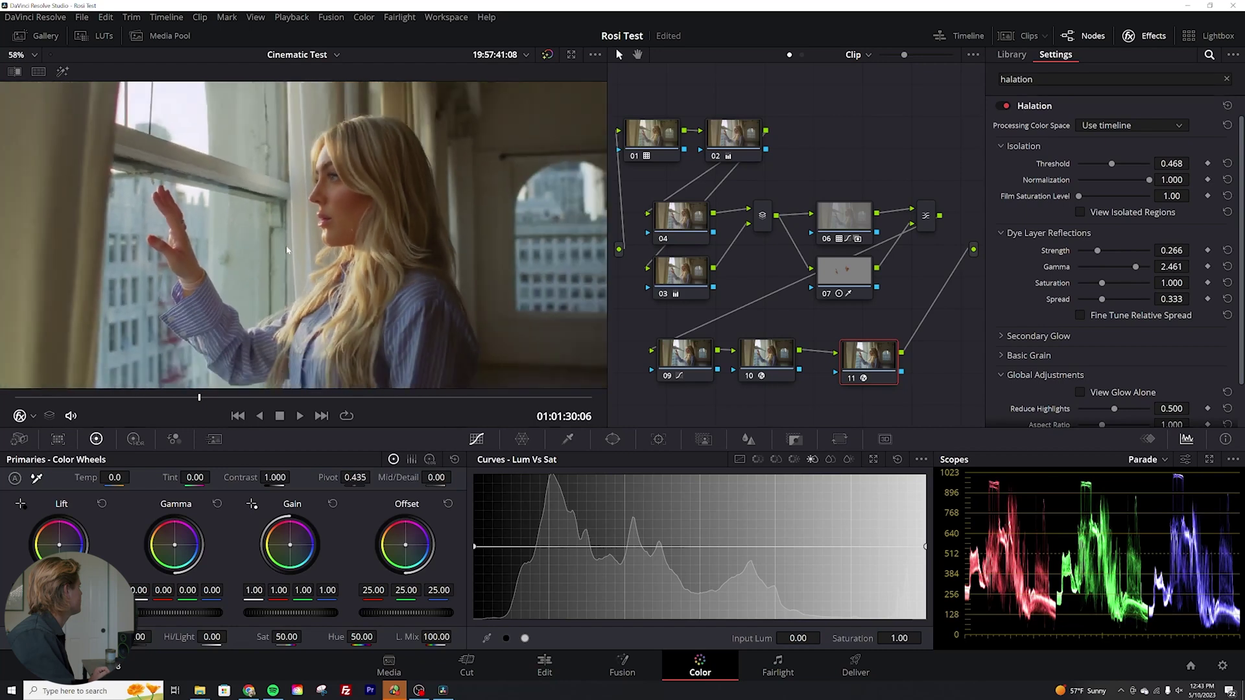
scroll(287, 249, down, 3)
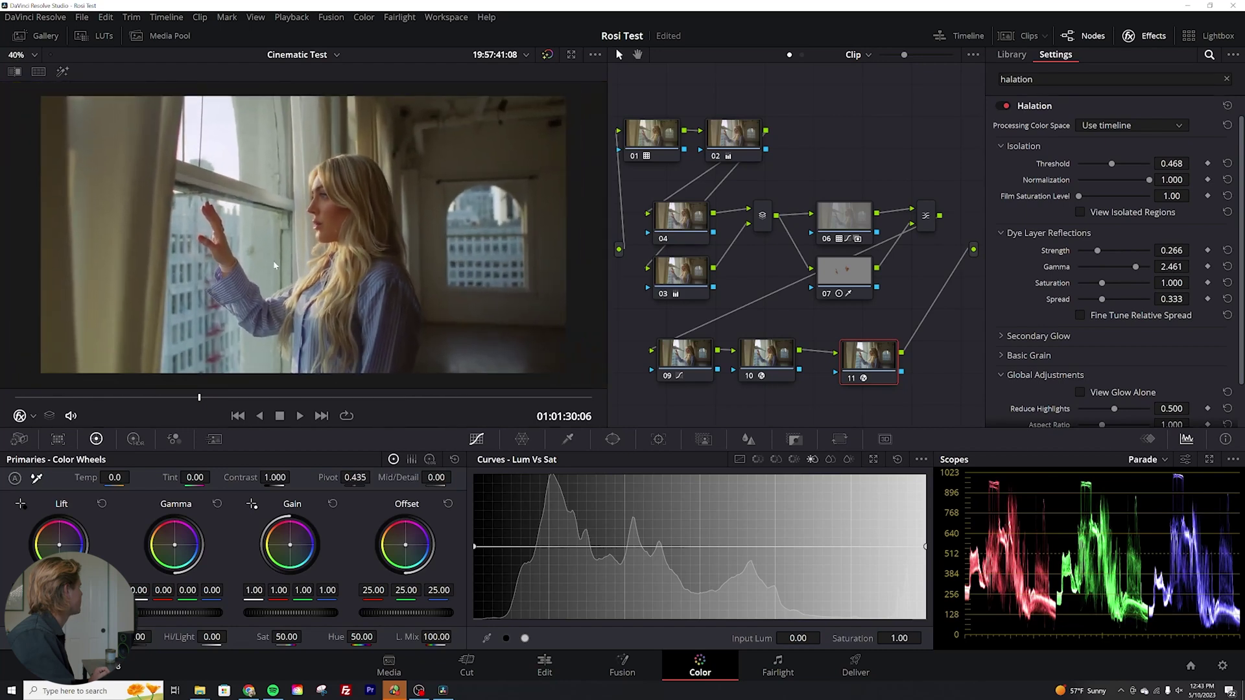
scroll(270, 260, up, 1)
Play through the later shots on the timeline and save the project
click(325, 397)
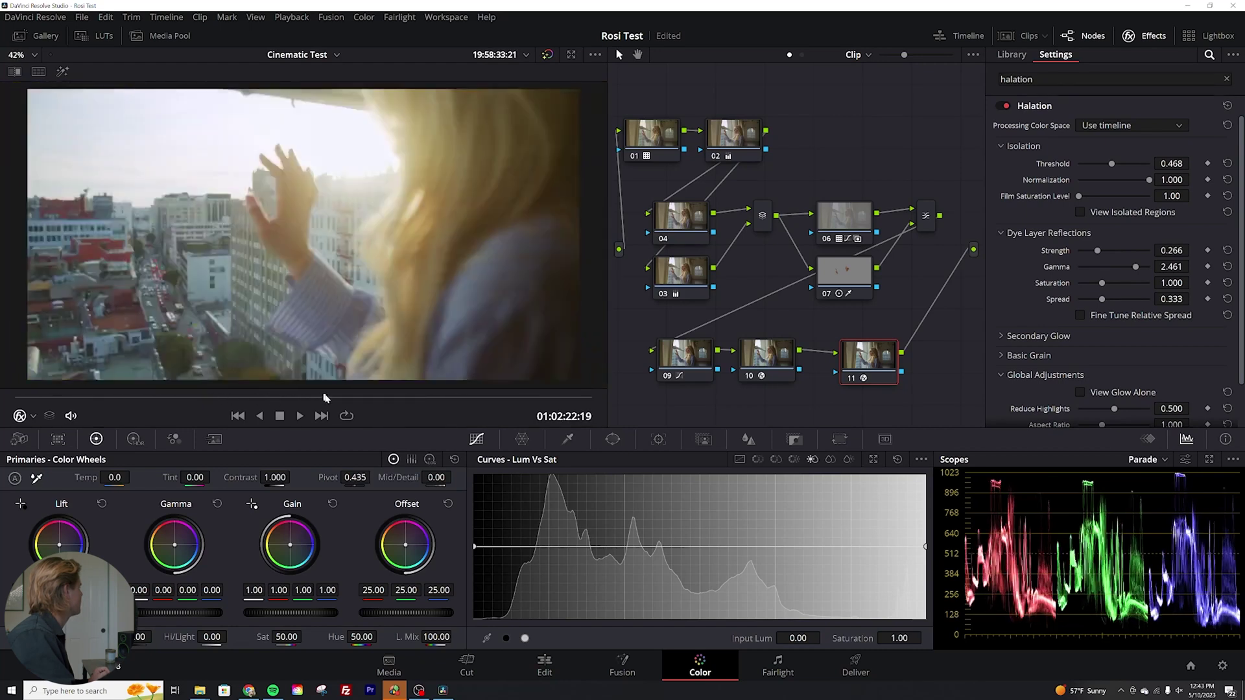
key(space)
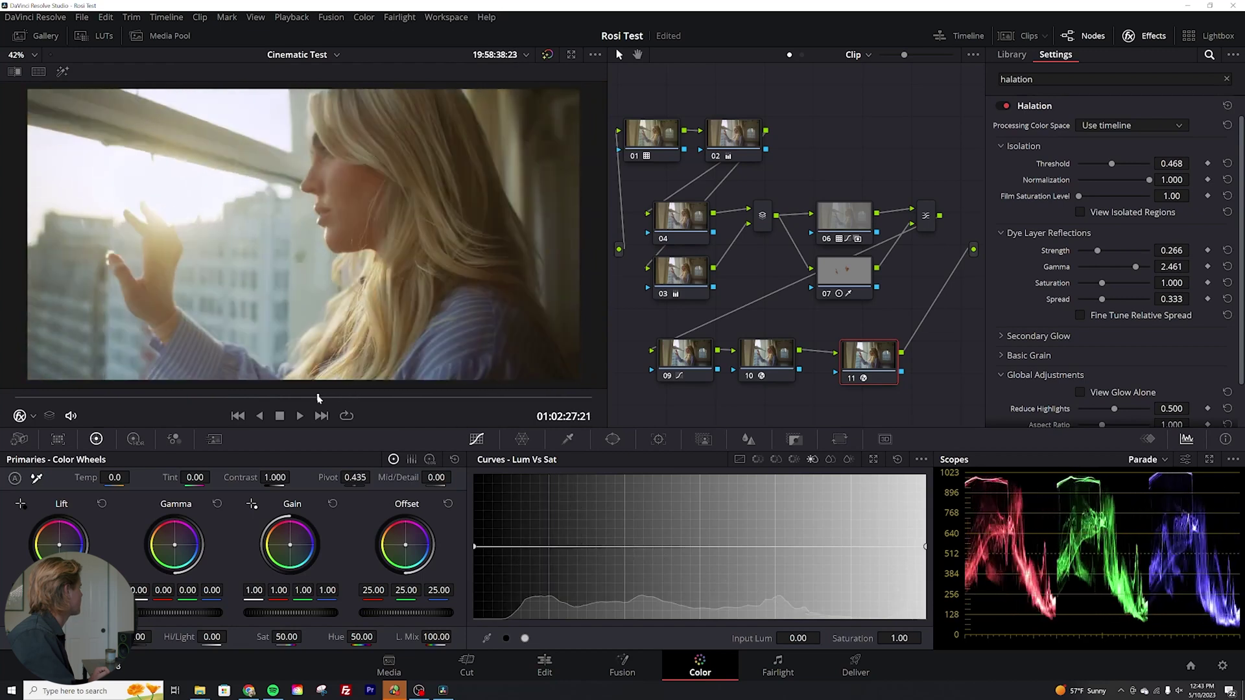
drag(318, 398, 445, 398)
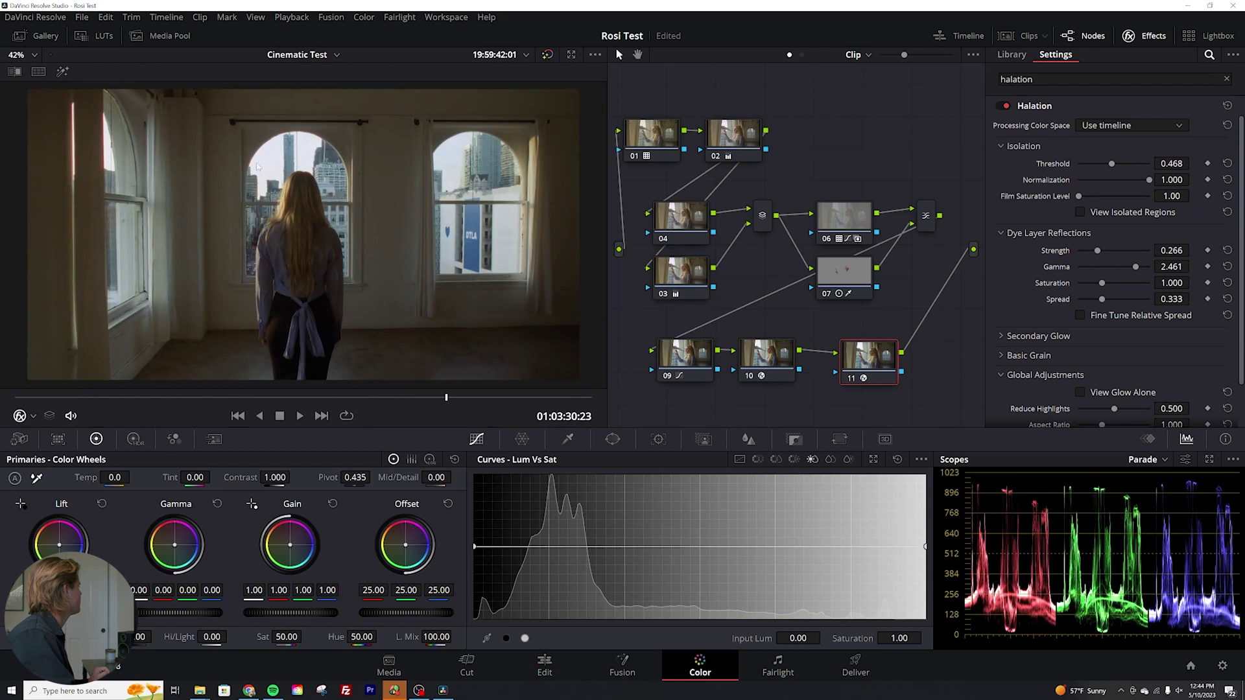
key(ctrl+s)
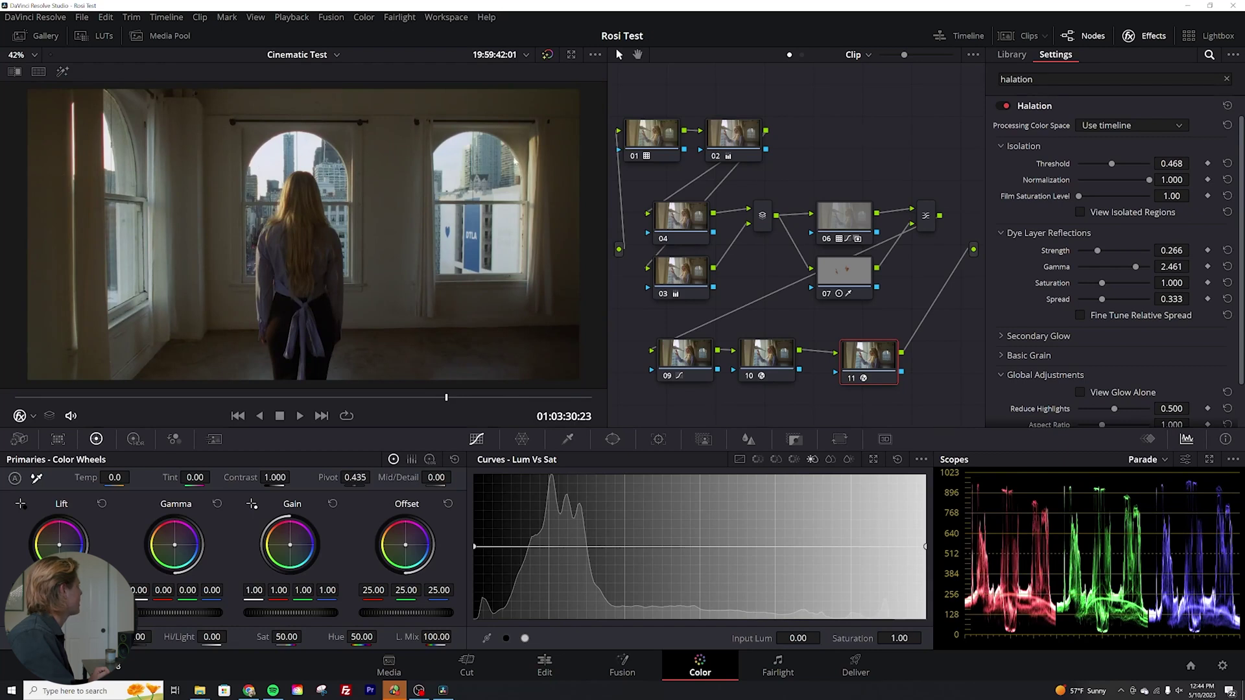
Play from an earlier shot, then return to the window shot
click(397, 397)
key(space)
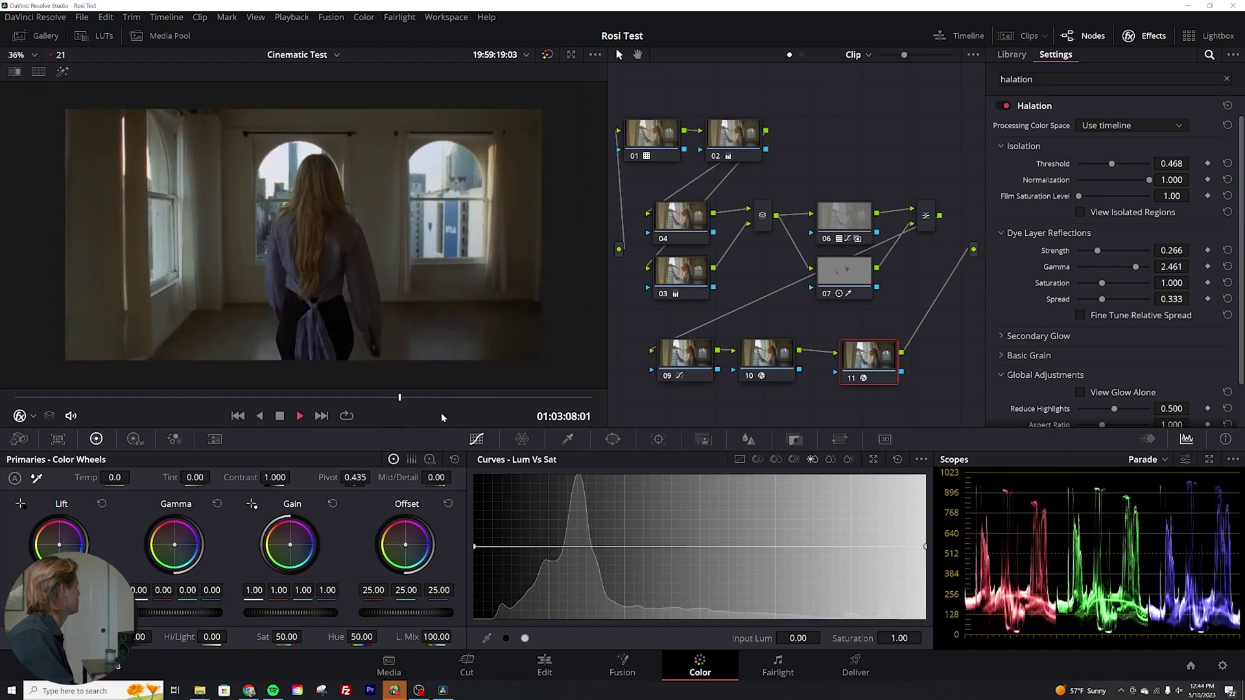
click(222, 397)
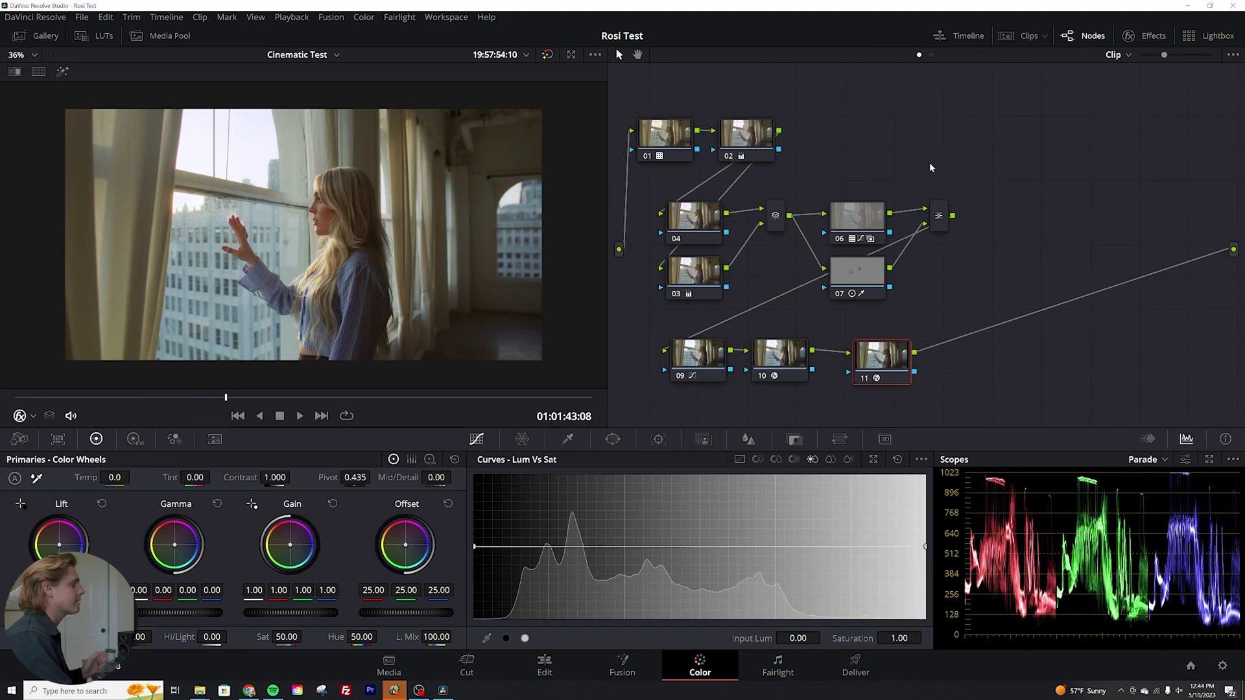
Select node 01 and toggle its Rec.709 LUT off and back on to compare with log
drag(660, 140, 653, 133)
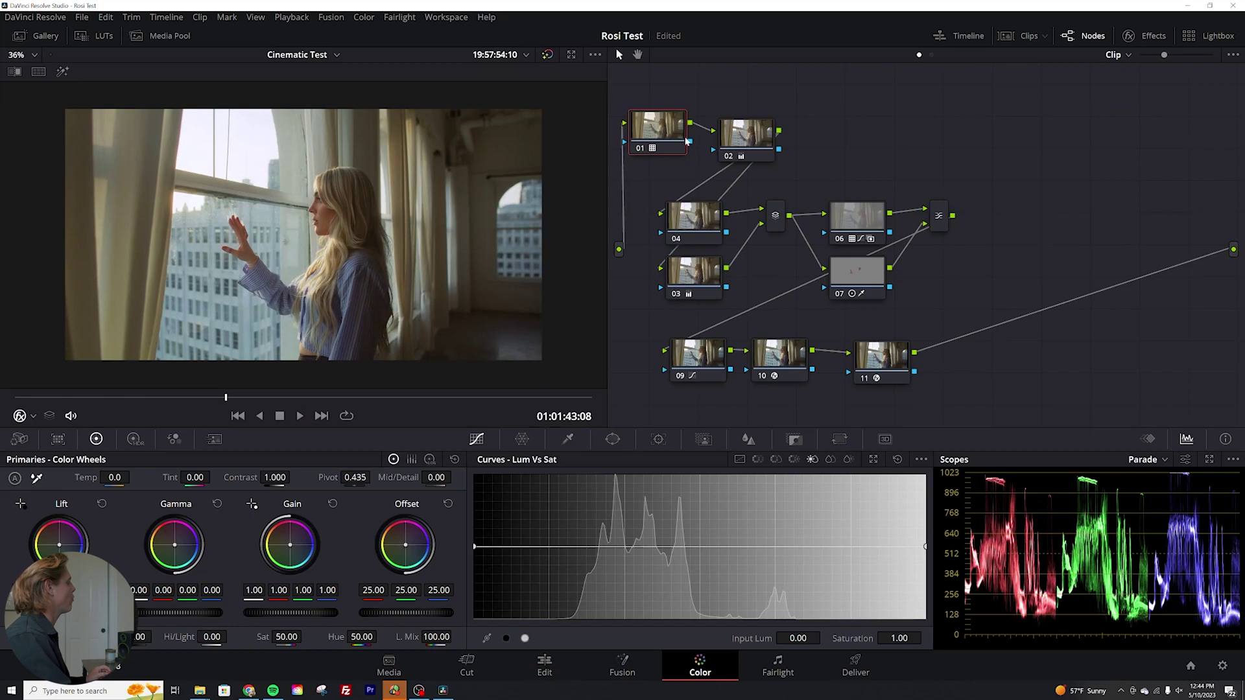
key(ctrl+d)
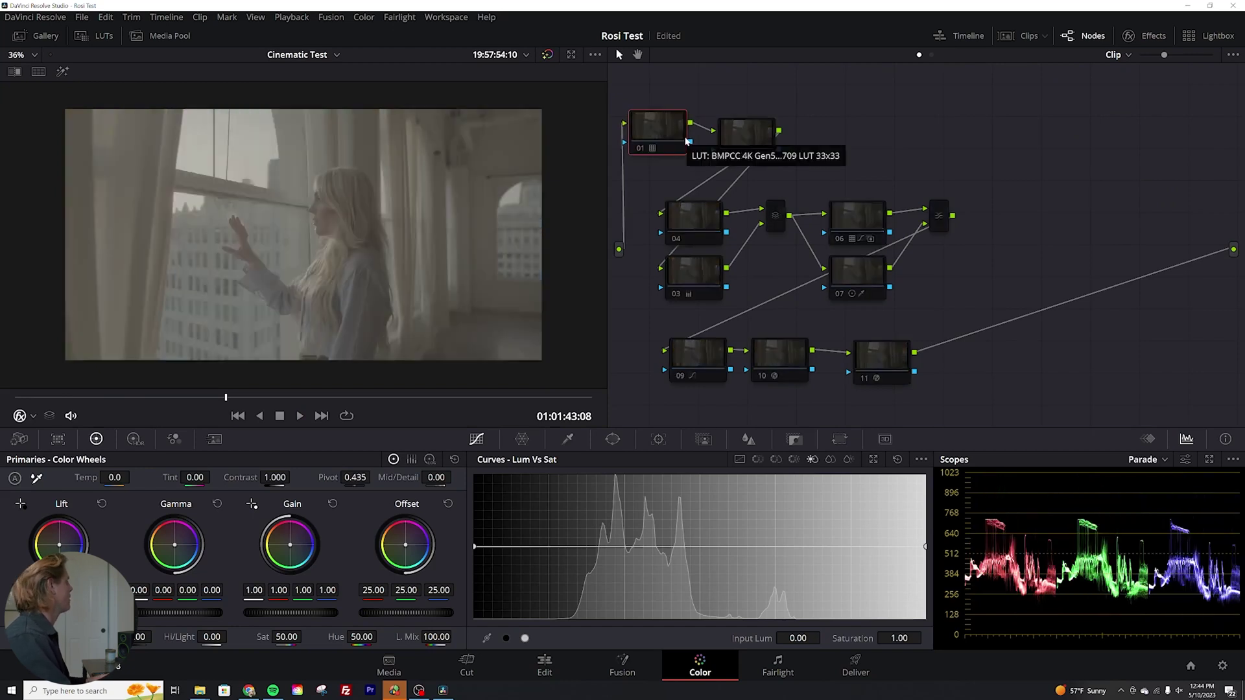
key(ctrl+d)
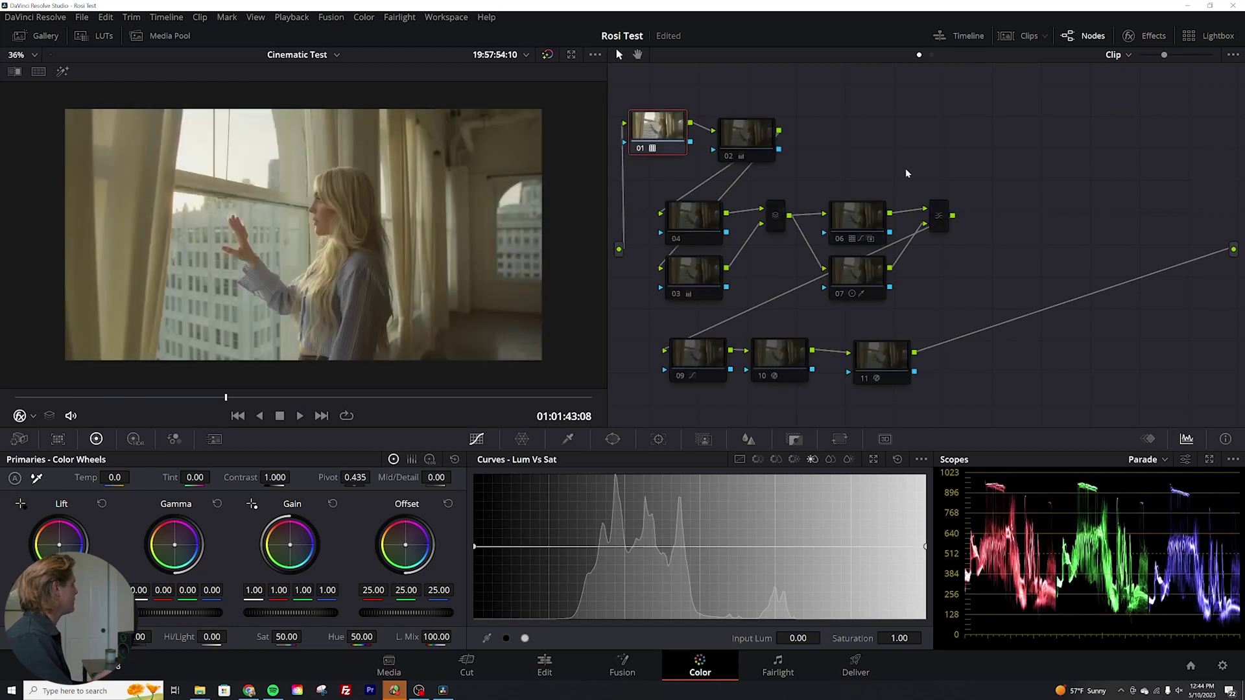